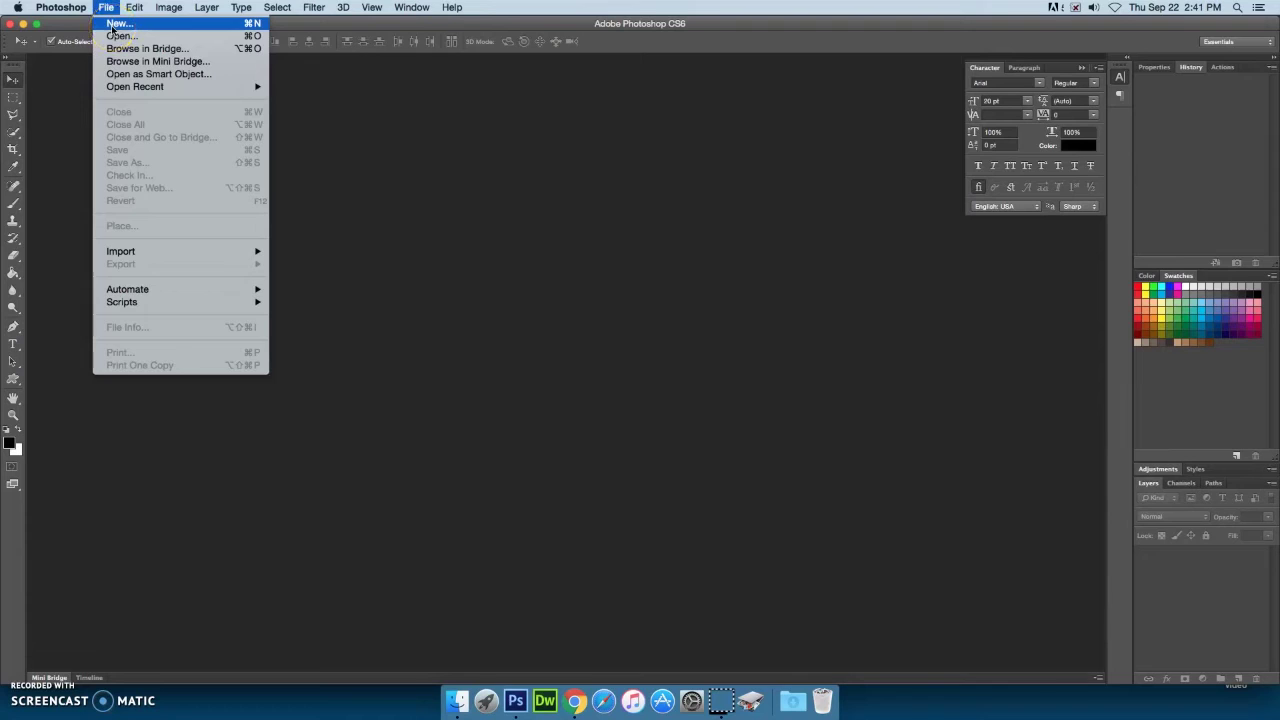
Step: Create a white U.S. Letter document at 300 pixels/inch in RGB, named with 1, the surname and type_basics joined by underscores
{"action": "left_click", "coordinate": [113, 25]}
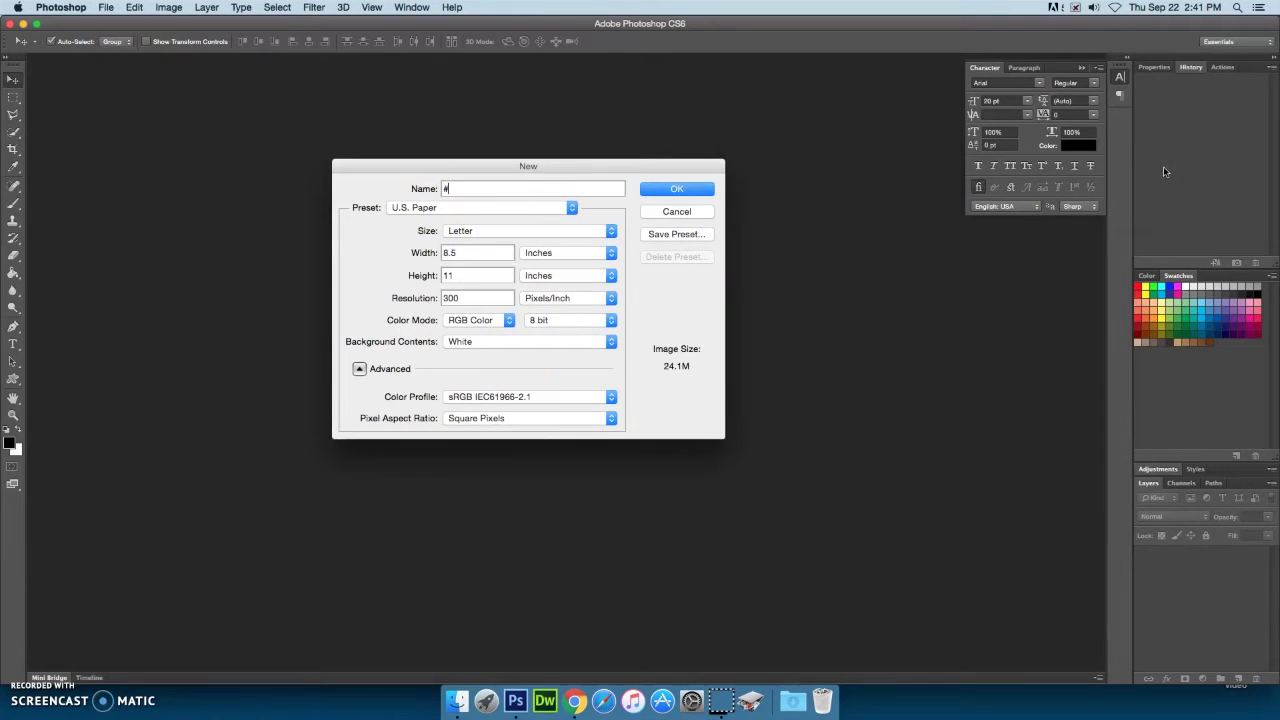
{"action": "key", "text": "BackSpace"}
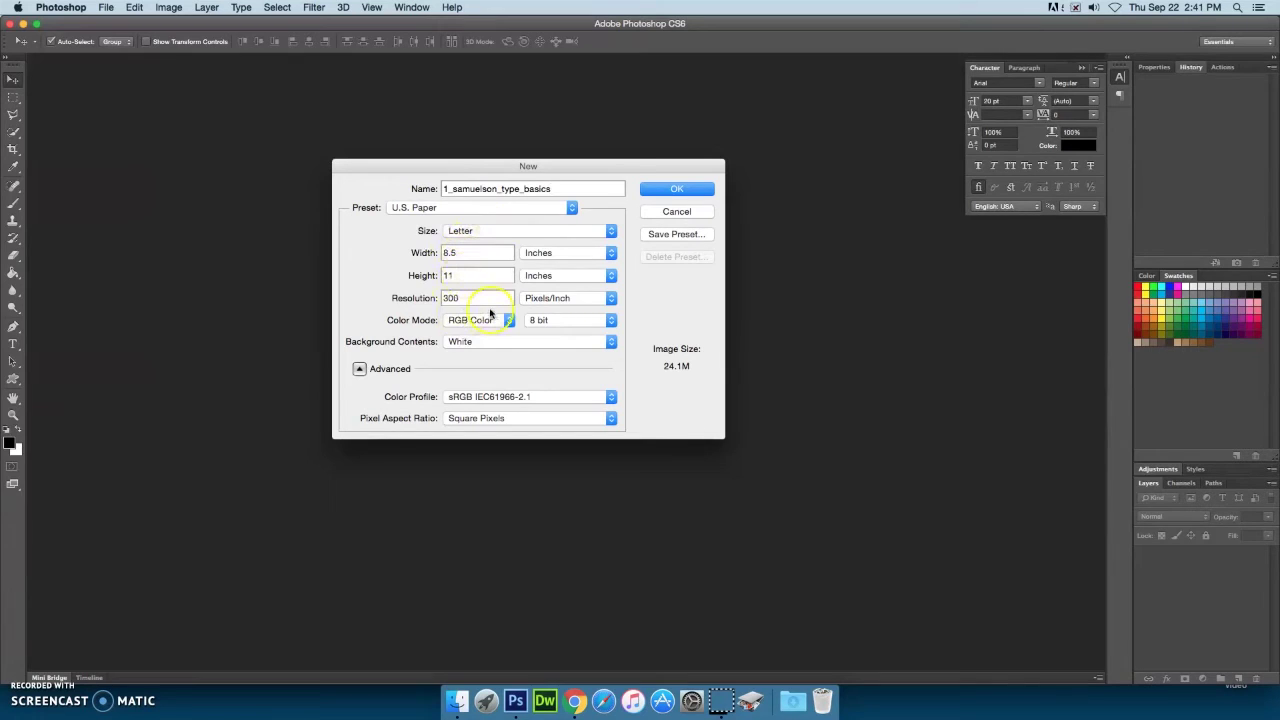
{"action": "left_click", "coordinate": [675, 189]}
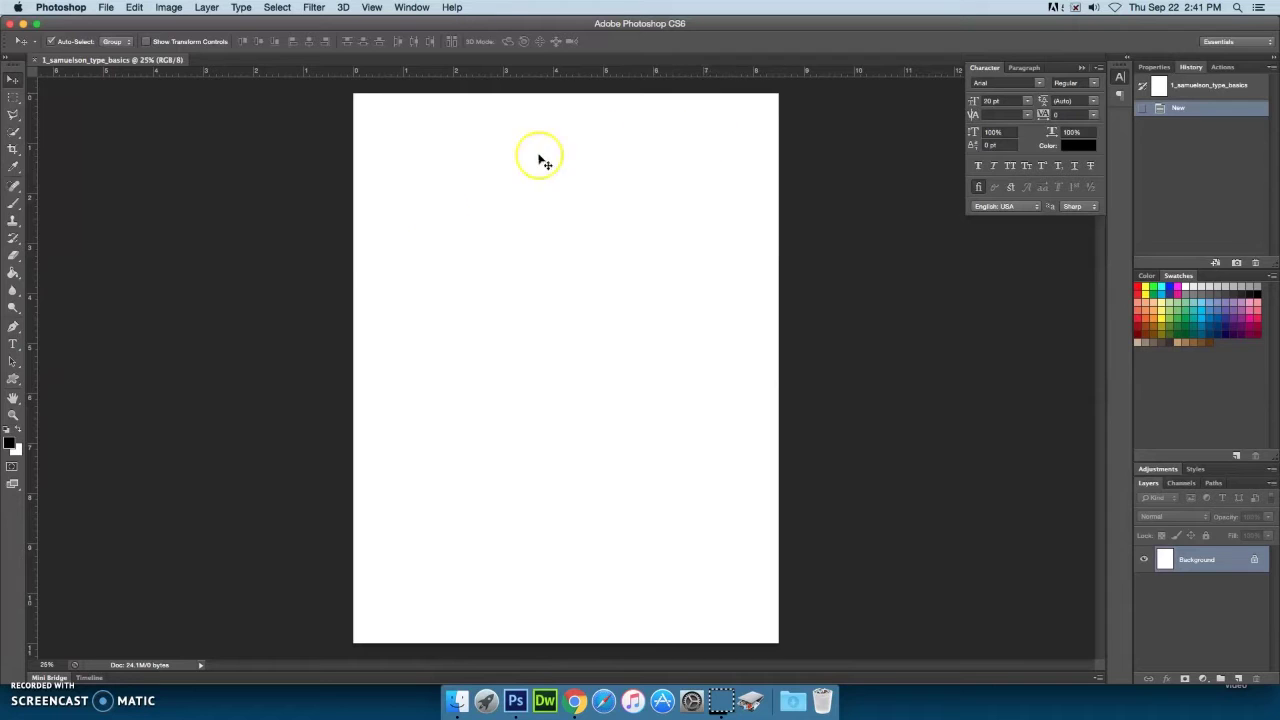
Step: Add the first name as horizontal 20 pt Arial text near the page's upper-left corner
{"action": "left_click", "coordinate": [14, 345]}
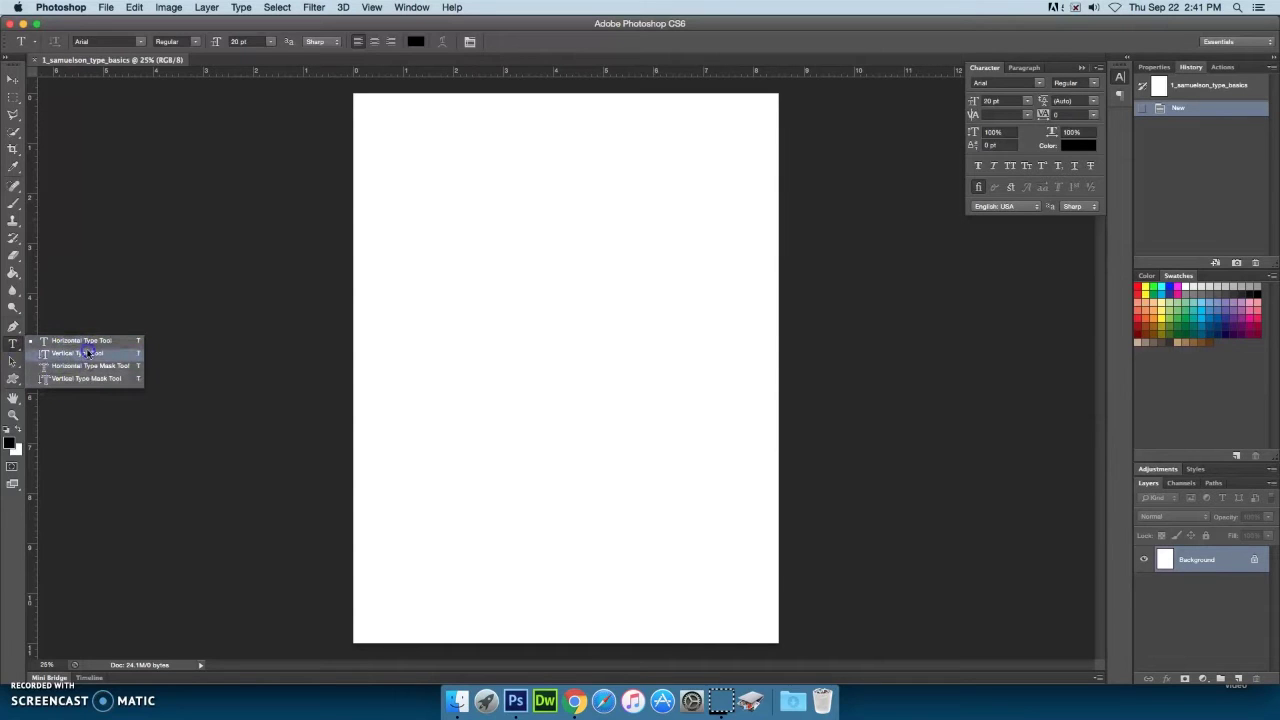
{"action": "left_click", "coordinate": [85, 342]}
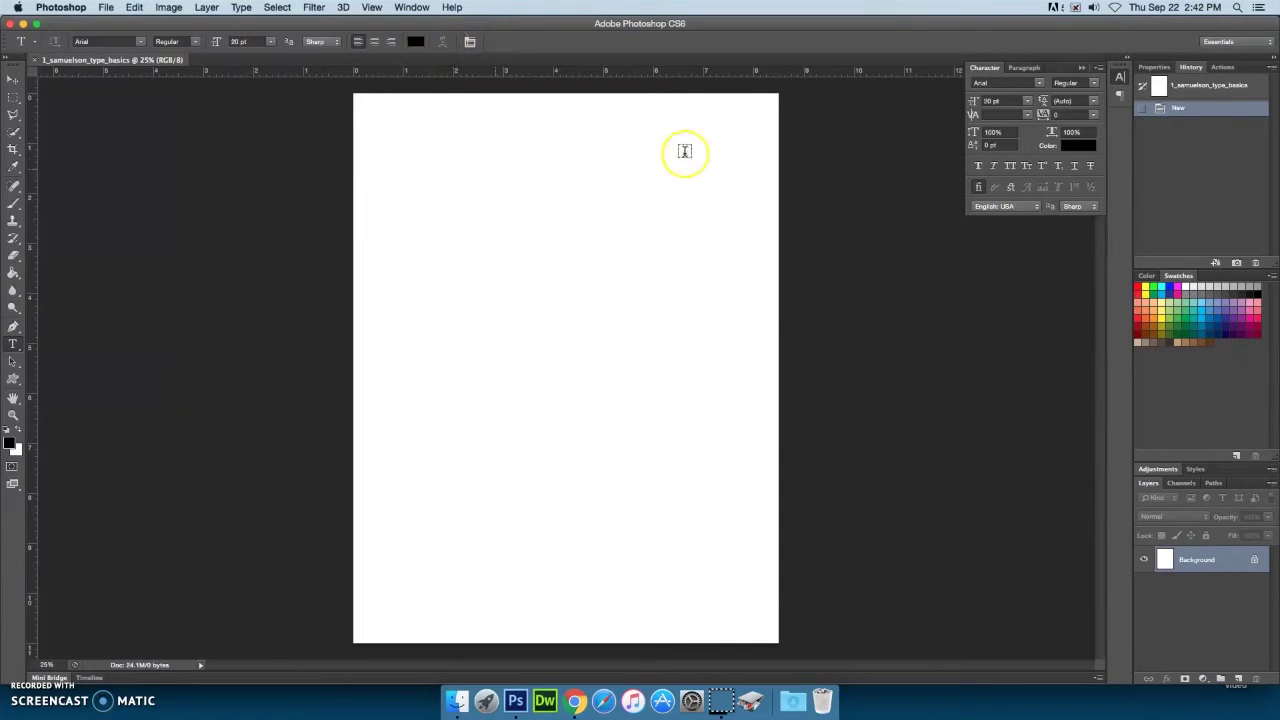
{"action": "left_click", "coordinate": [388, 137]}
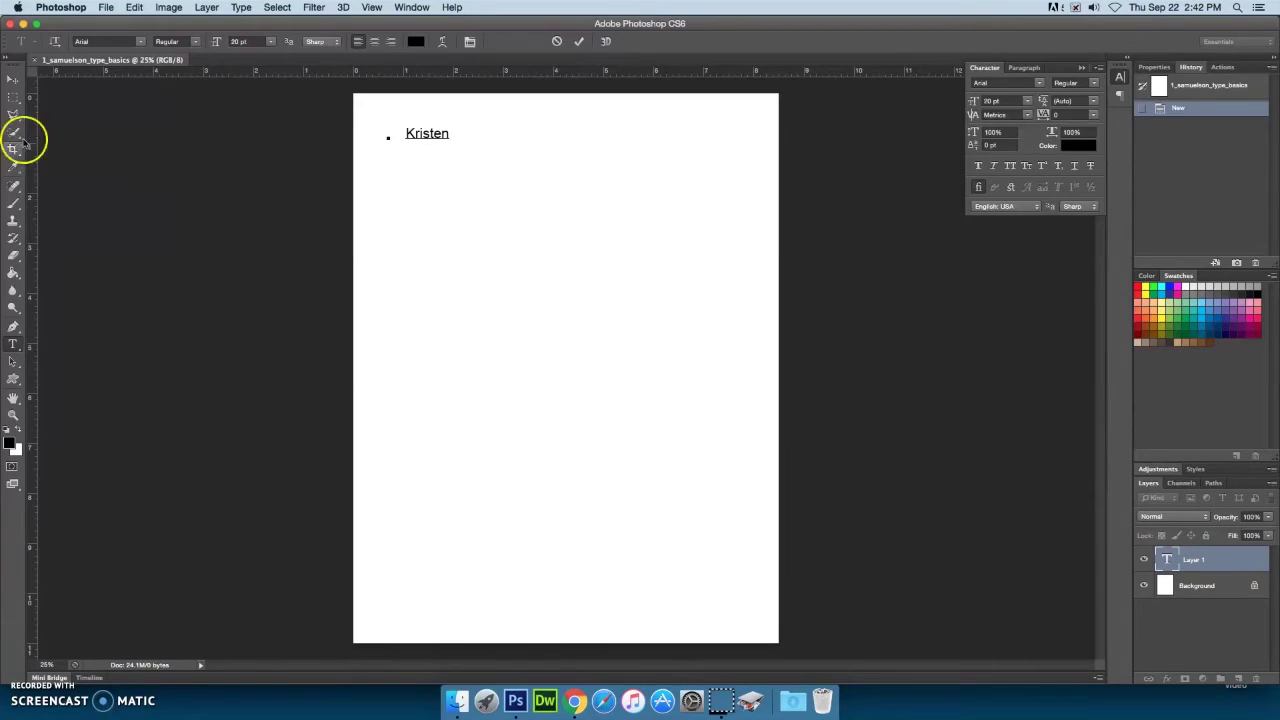
{"action": "left_click", "coordinate": [14, 78]}
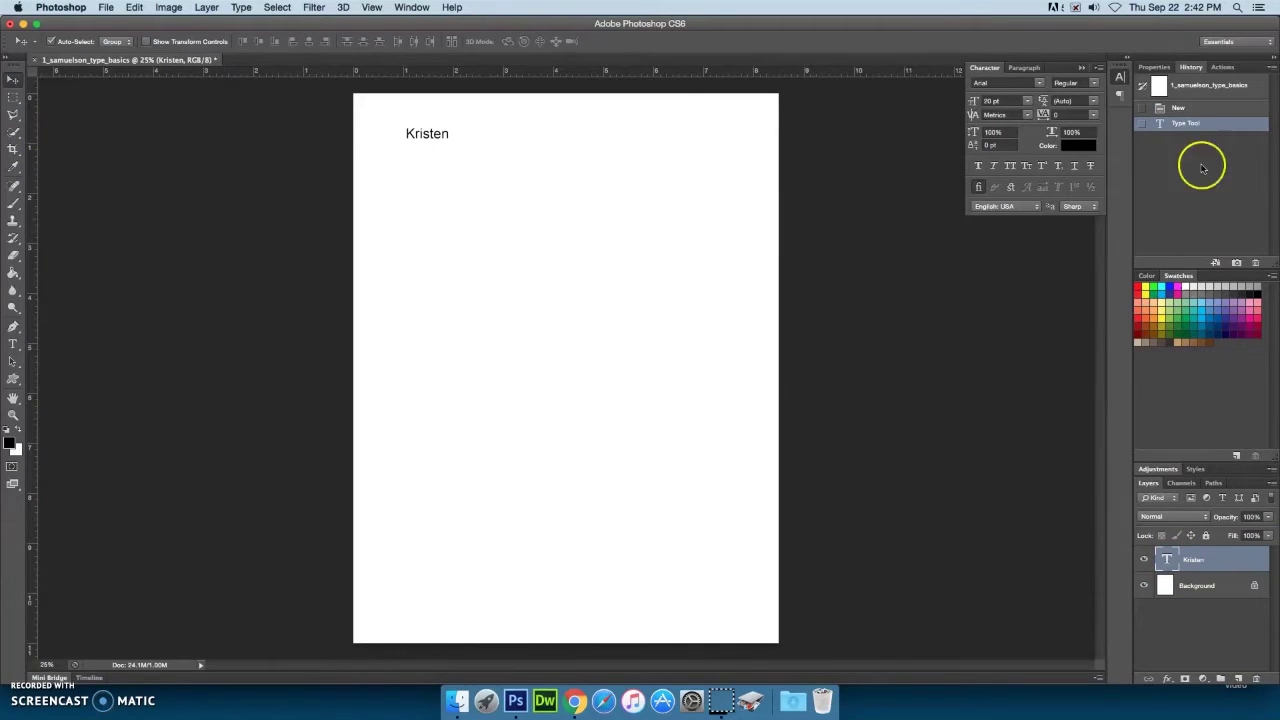
Step: Collapse the Swatches panel and move the first-name text slightly closer to the page's left edge
{"action": "double_click", "coordinate": [1178, 276]}
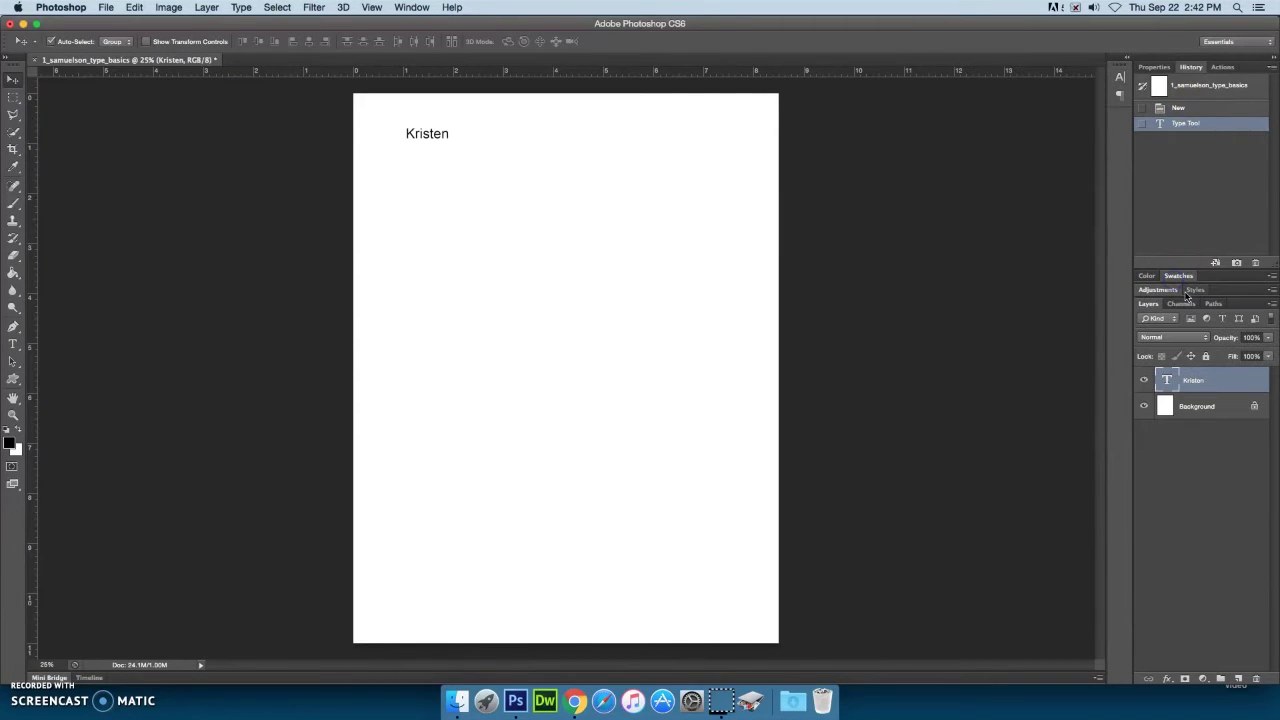
{"action": "double_click", "coordinate": [1204, 382]}
{"action": "key", "text": "Return"}
{"action": "mouse_move", "coordinate": [447, 136]}
{"action": "left_mouse_down"}
{"action": "mouse_move", "coordinate": [478, 147]}
{"action": "mouse_move", "coordinate": [427, 134]}
{"action": "left_mouse_up"}
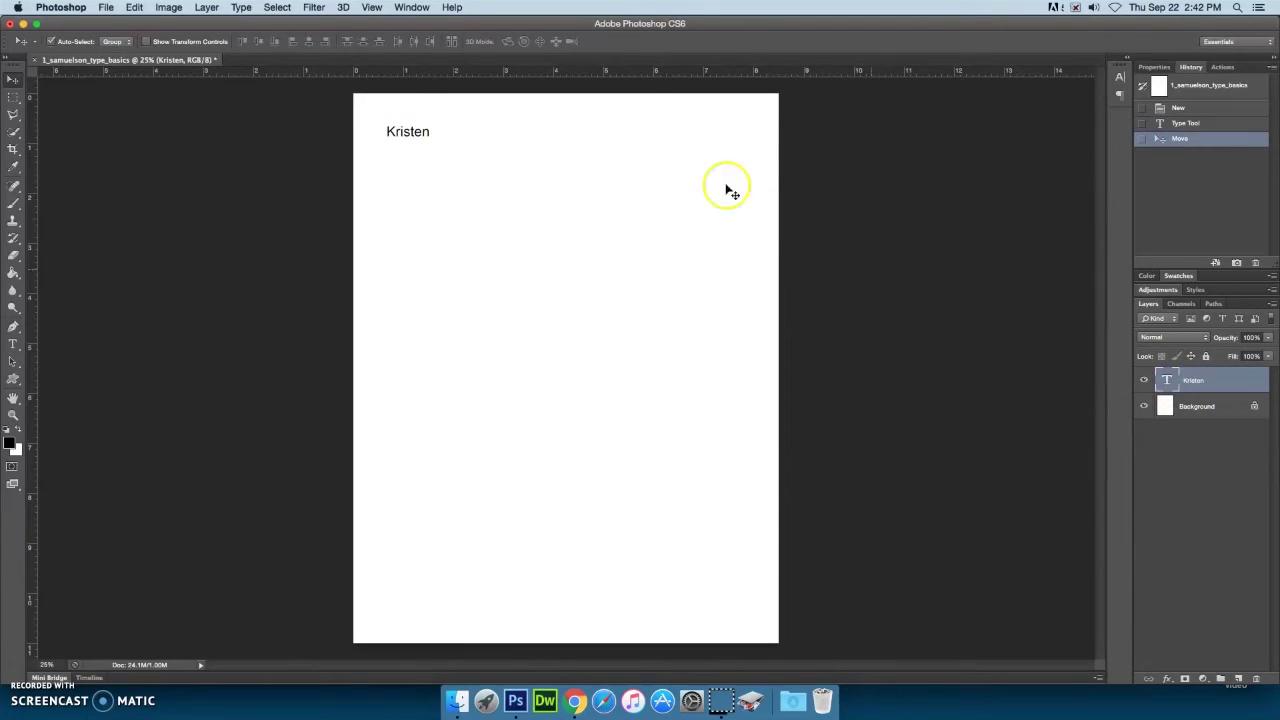
Step: Change the font of the whole first-name text to Arial Black
{"action": "double_click", "coordinate": [1167, 381]}
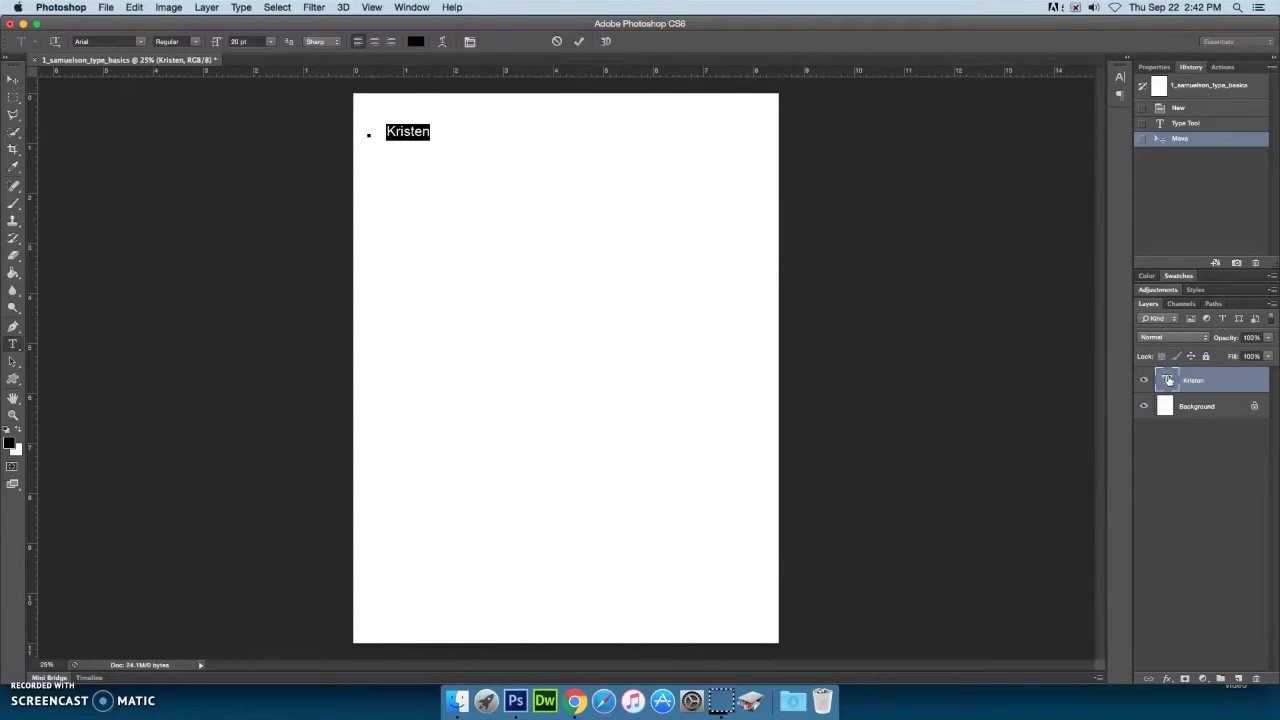
{"action": "double_click", "coordinate": [1167, 381]}
{"action": "left_click", "coordinate": [141, 42]}
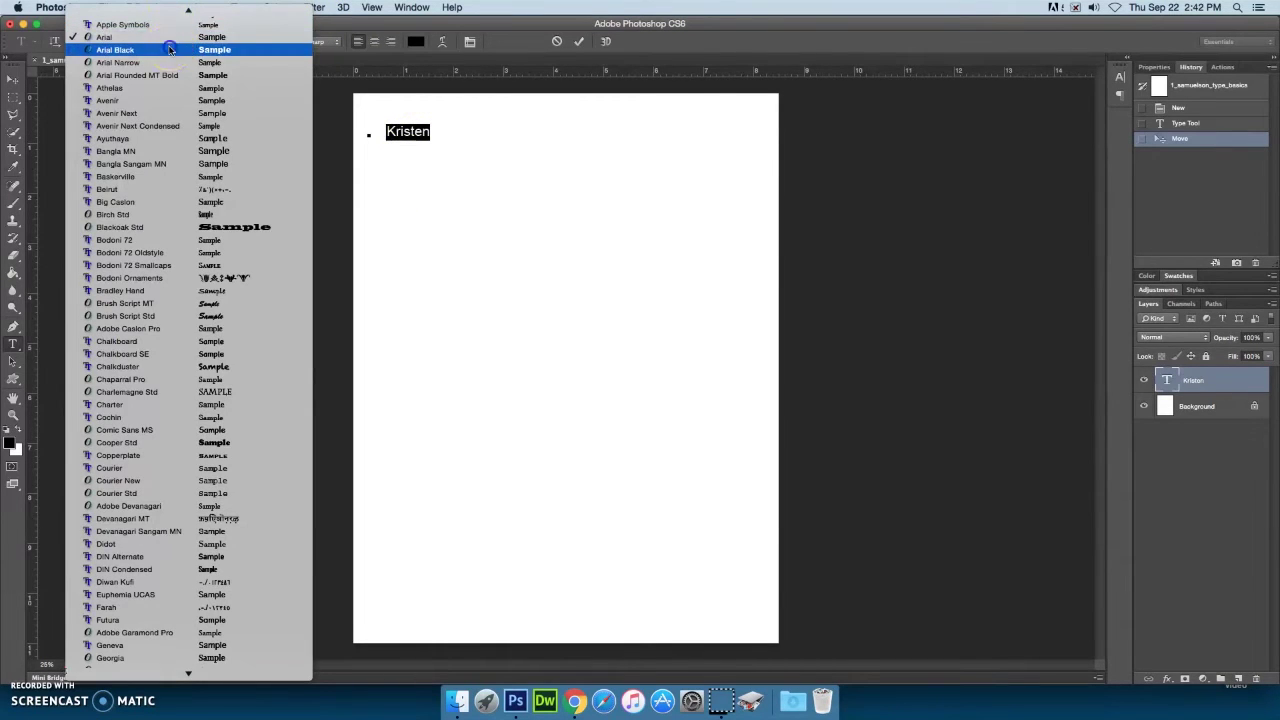
{"action": "left_click", "coordinate": [169, 49]}
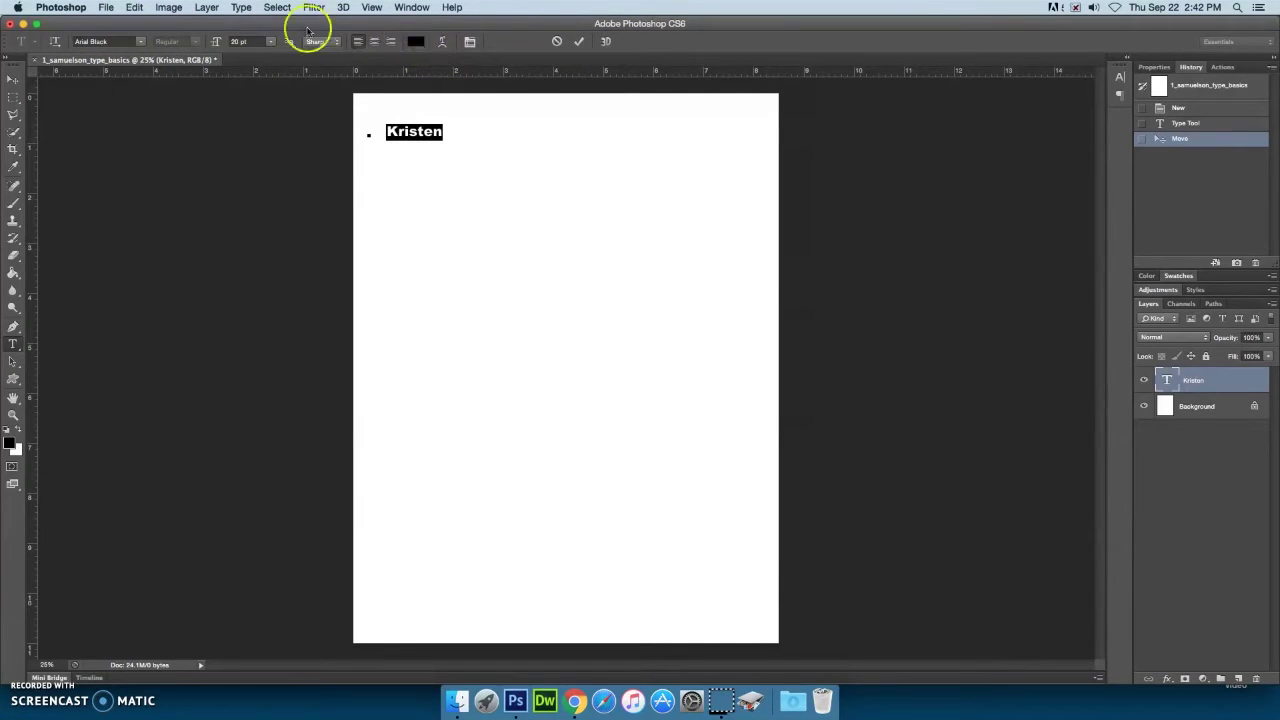
Step: Expand the Character panel and check the Paragraph settings grouped with it
{"action": "left_click", "coordinate": [1121, 78]}
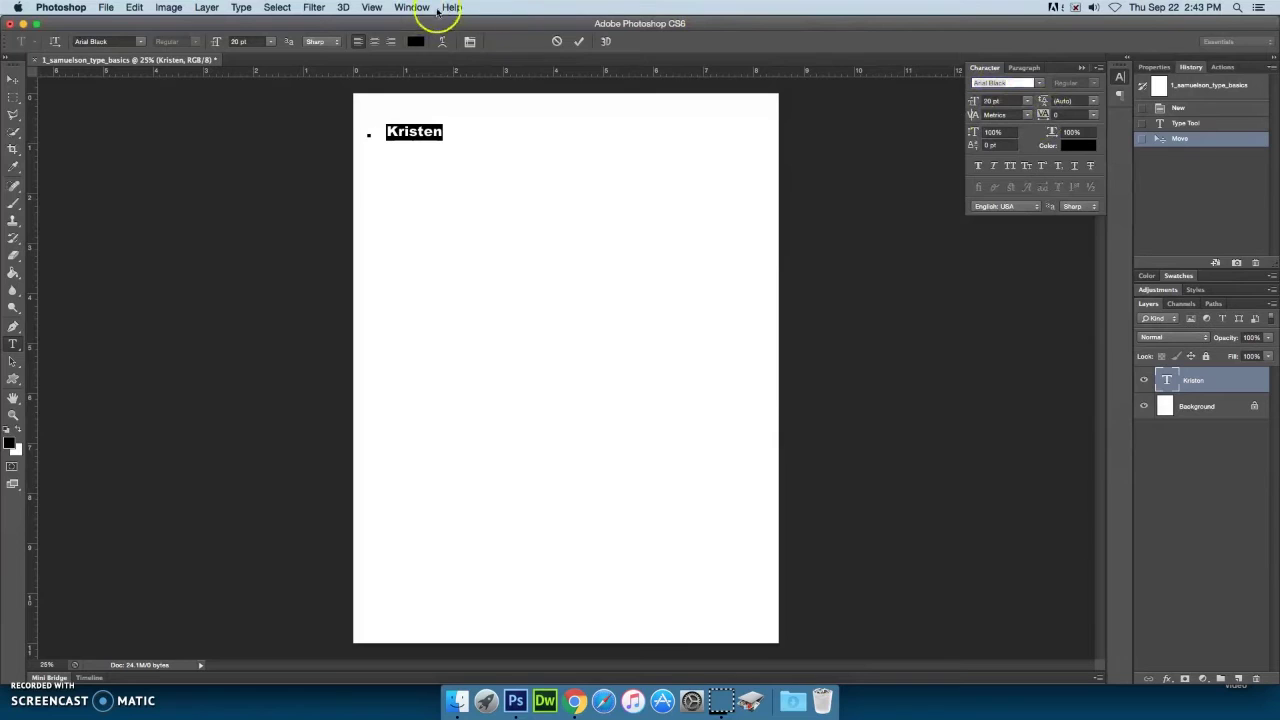
{"action": "left_click", "coordinate": [414, 8]}
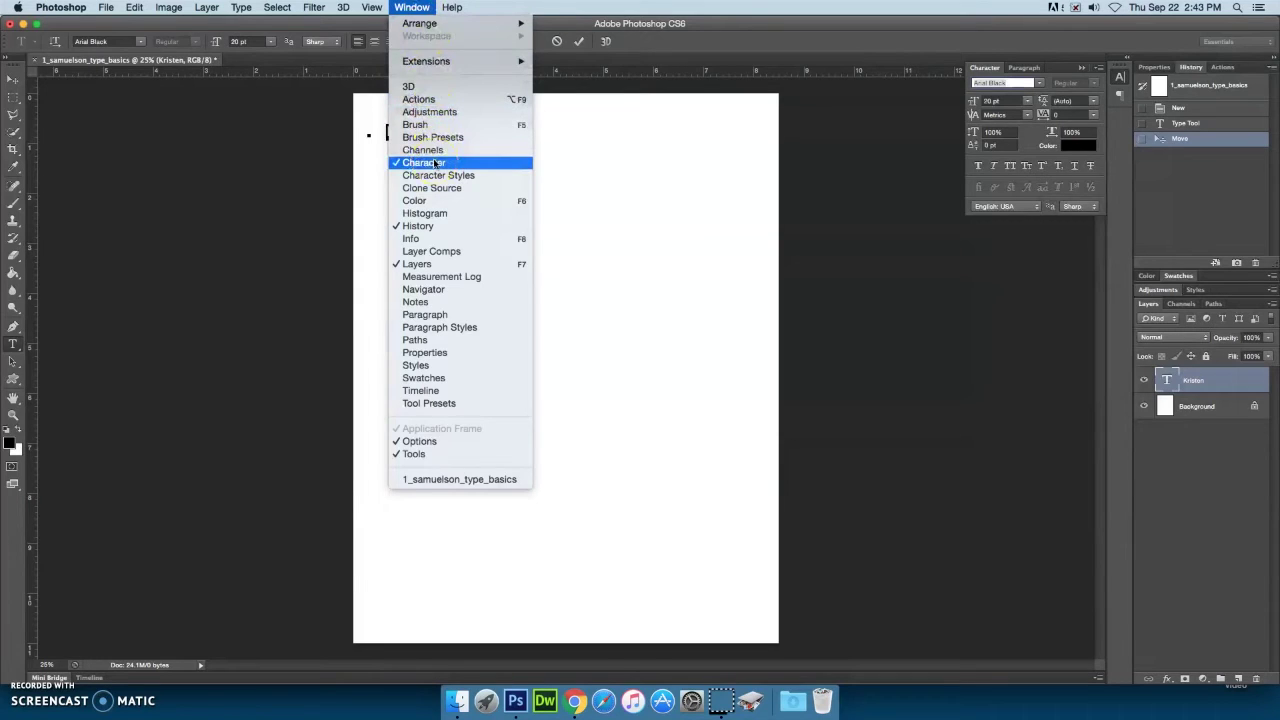
{"action": "left_click", "coordinate": [1005, 15]}
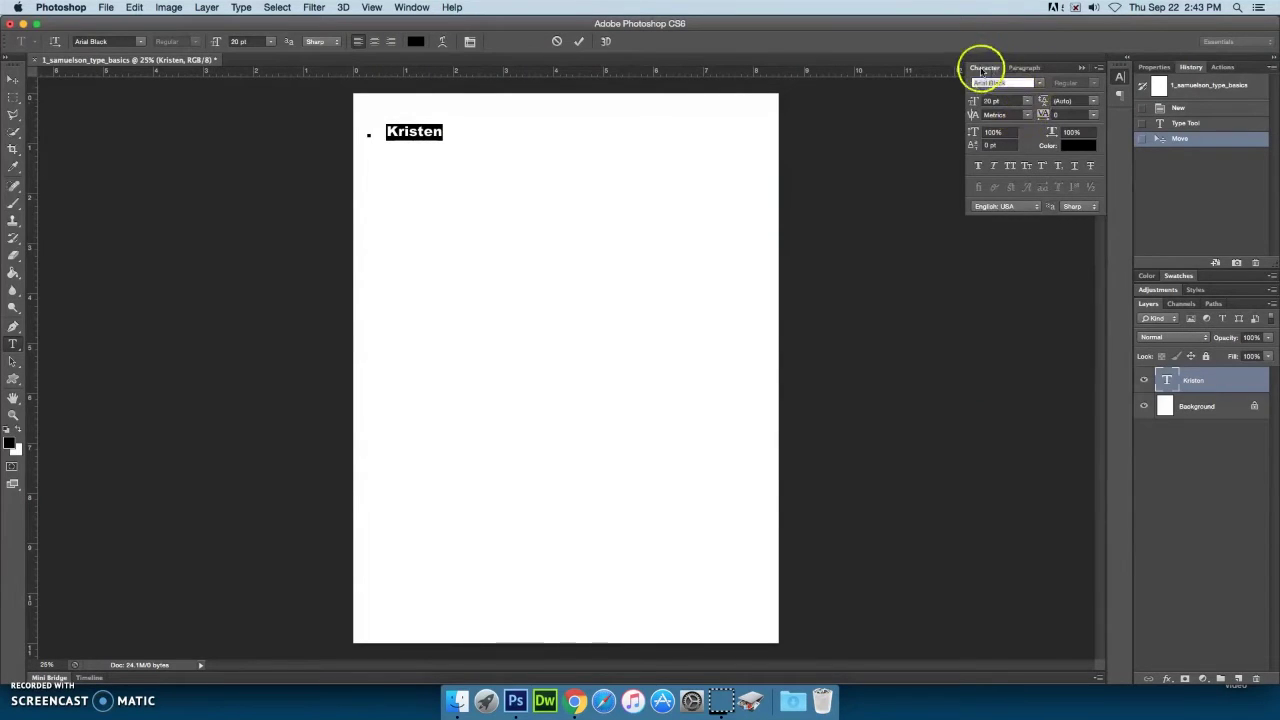
{"action": "left_click", "coordinate": [1022, 68]}
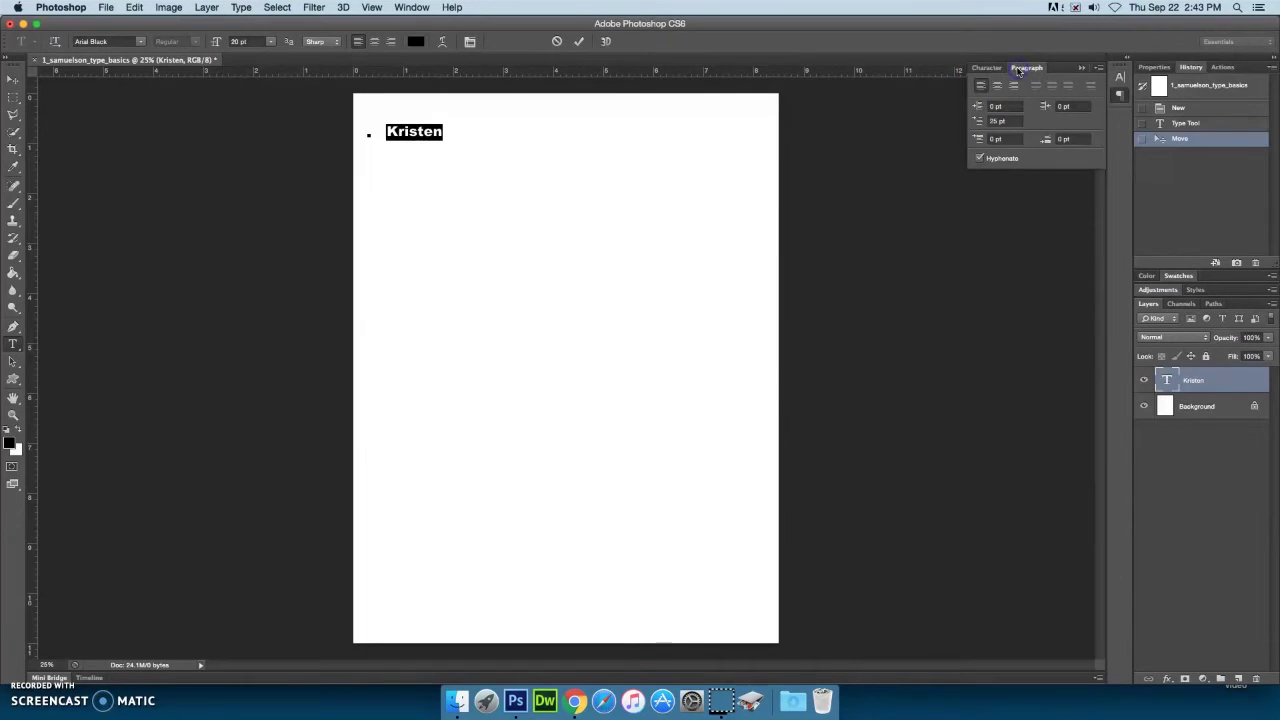
{"action": "left_click", "coordinate": [986, 68]}
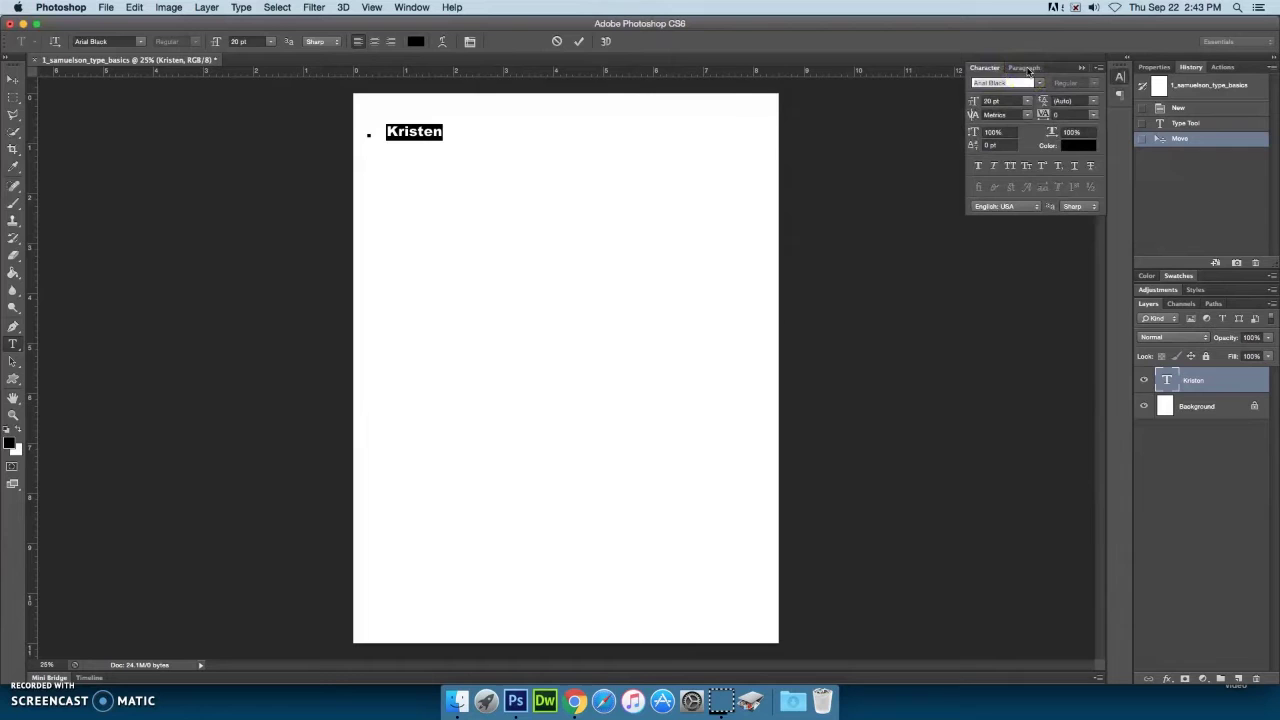
Step: Move the first-name text nearer the page's upper-left corner and place a duplicate of its layer directly beneath it
{"action": "left_click", "coordinate": [14, 80]}
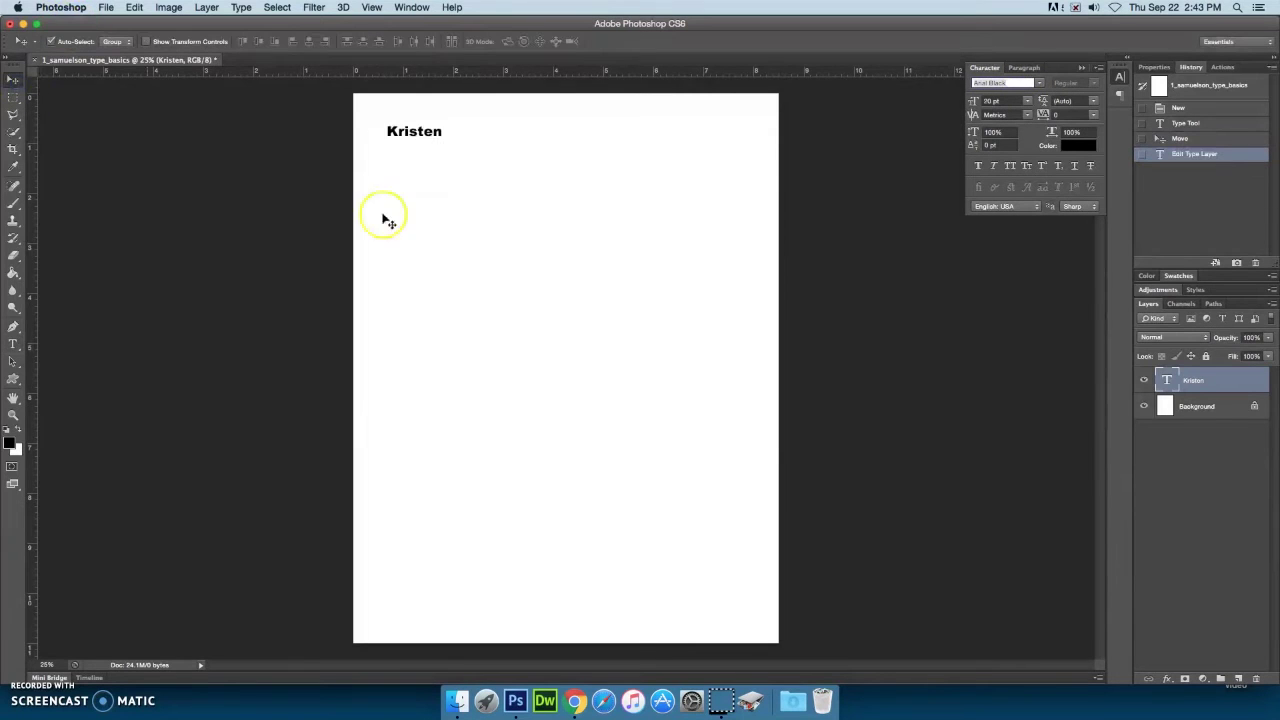
{"action": "left_click_drag", "start_coordinate": [440, 148], "coordinate": [431, 141]}
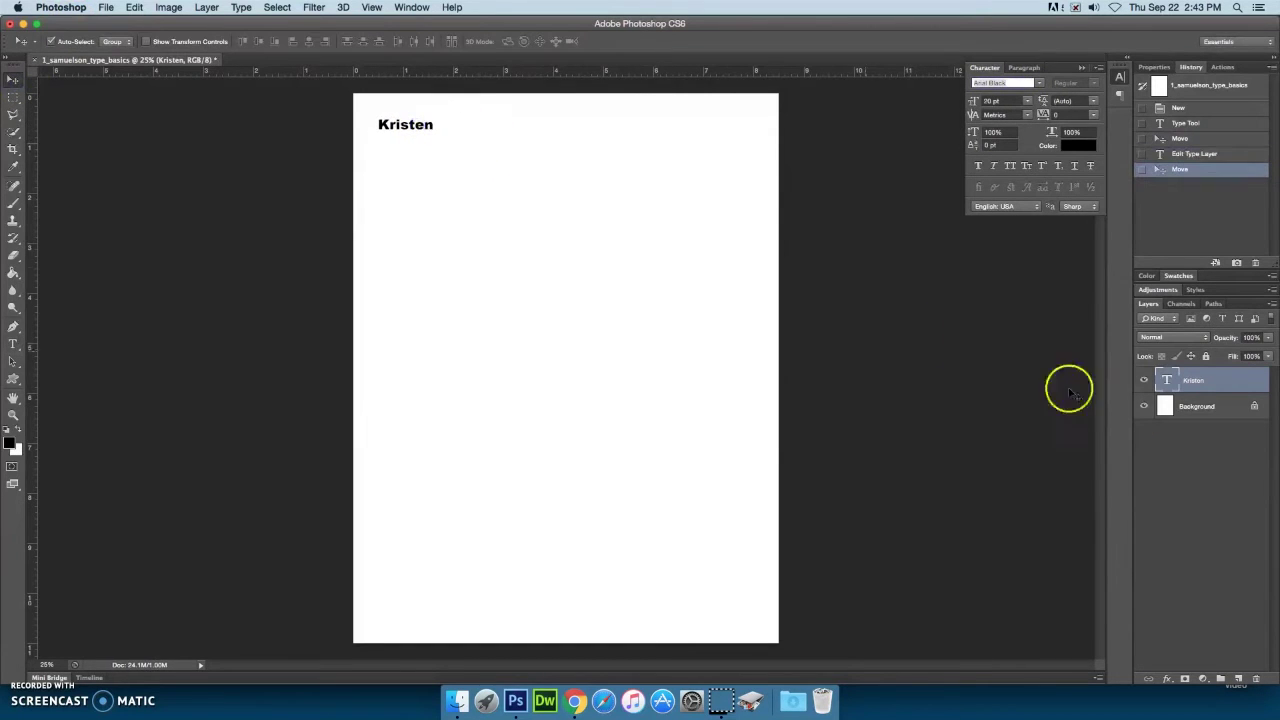
{"action": "left_click", "coordinate": [1230, 380]}
{"action": "left_click_drag", "start_coordinate": [1230, 380], "coordinate": [1239, 679]}
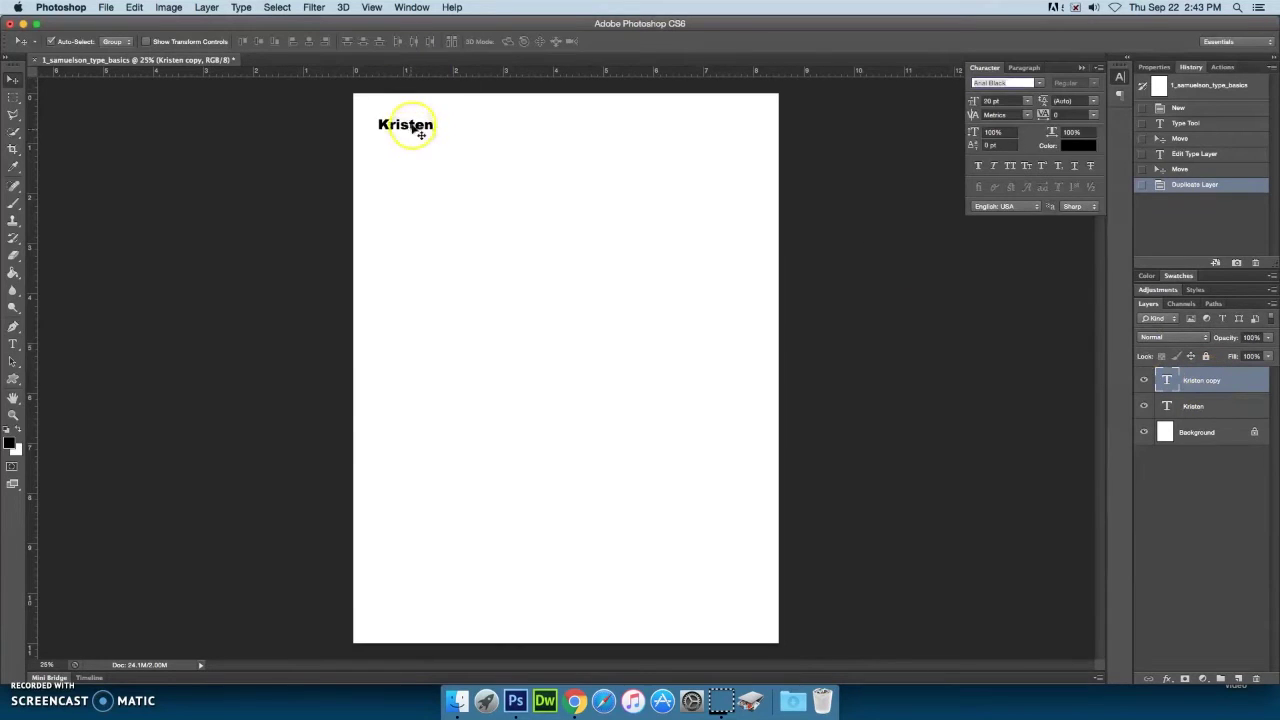
{"action": "left_click_drag", "start_coordinate": [410, 124], "coordinate": [420, 153]}
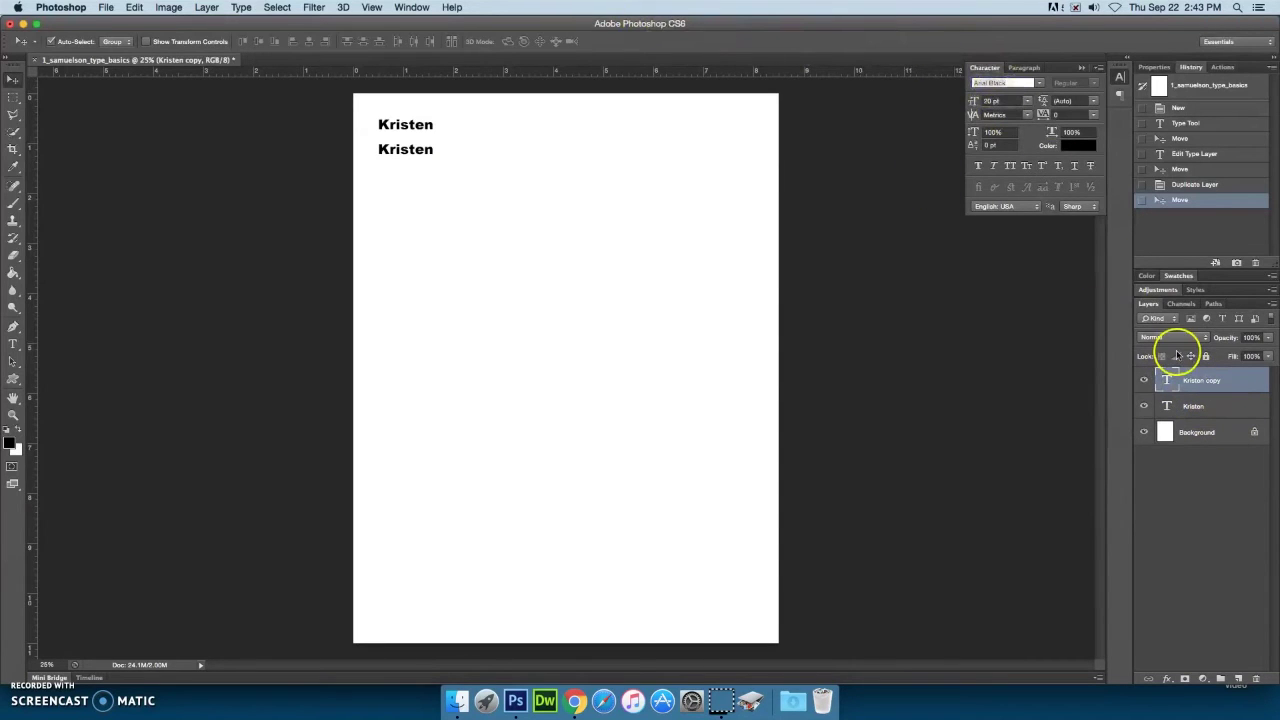
Step: Color the duplicated text bright red (#f90808) and set its vertical scale to 200%
{"action": "left_click", "coordinate": [1078, 145]}
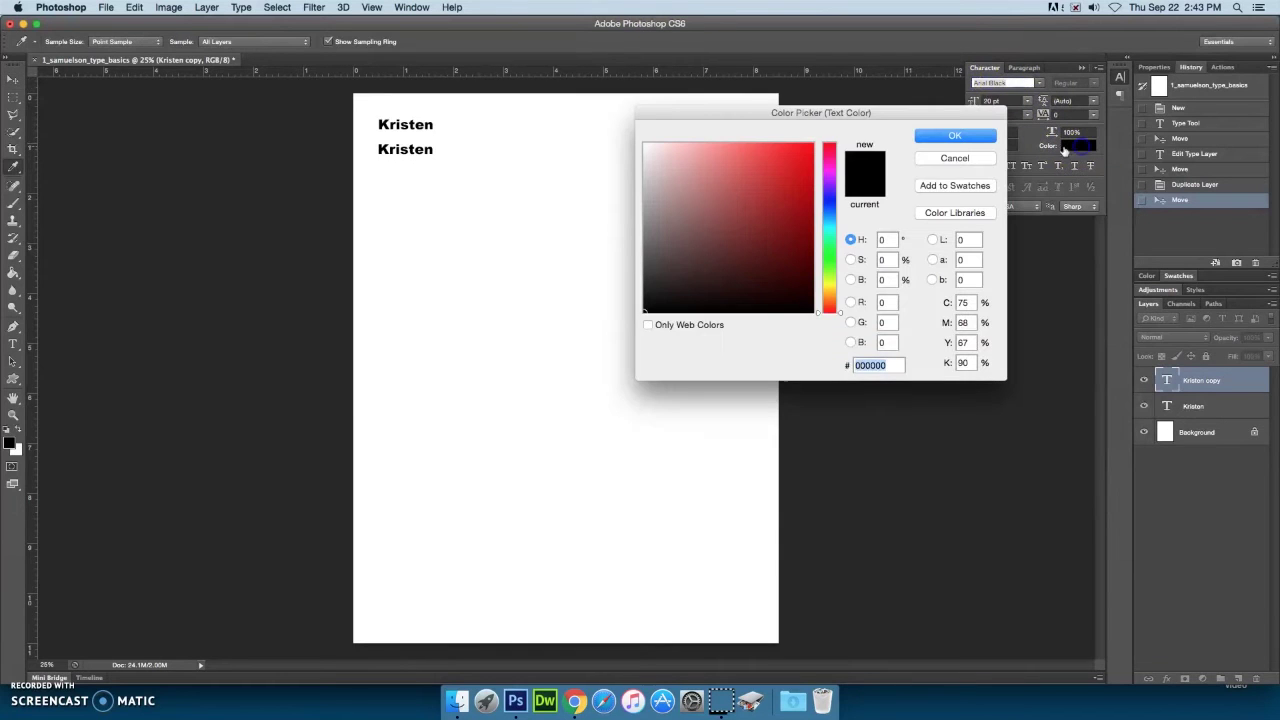
{"action": "left_click", "coordinate": [808, 147]}
{"action": "left_click", "coordinate": [952, 137]}
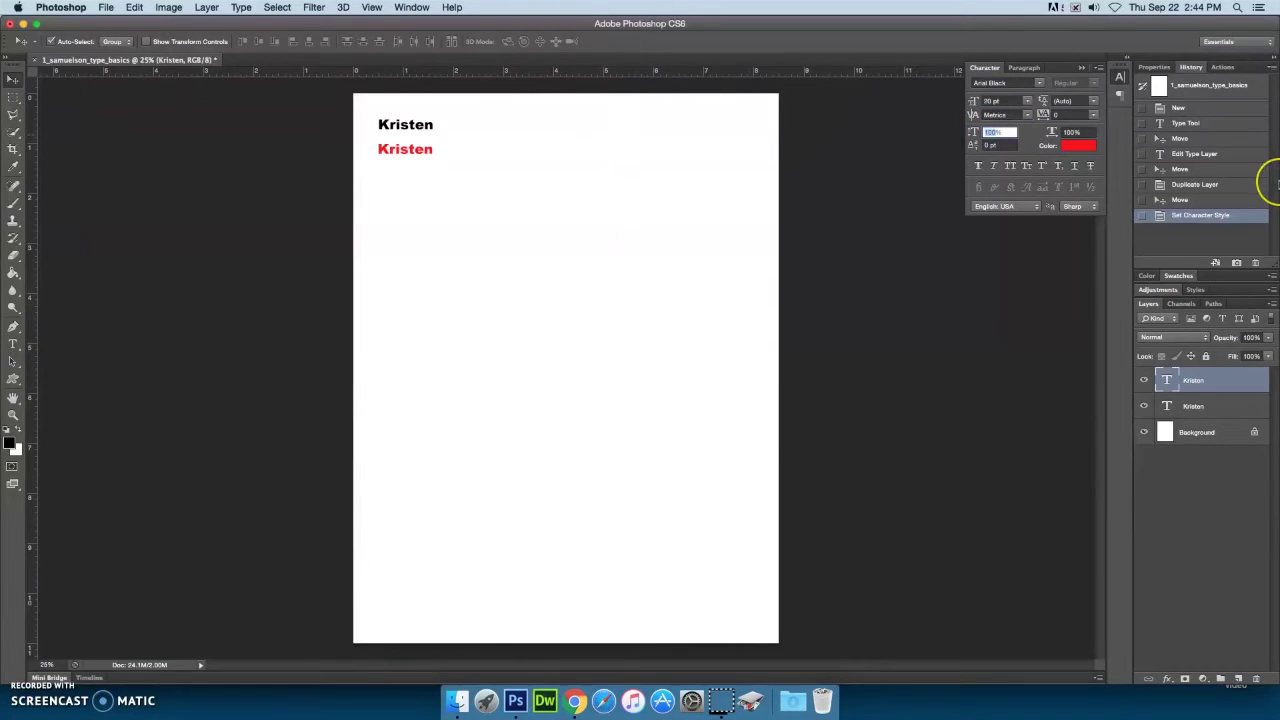
{"action": "key", "text": "Return"}
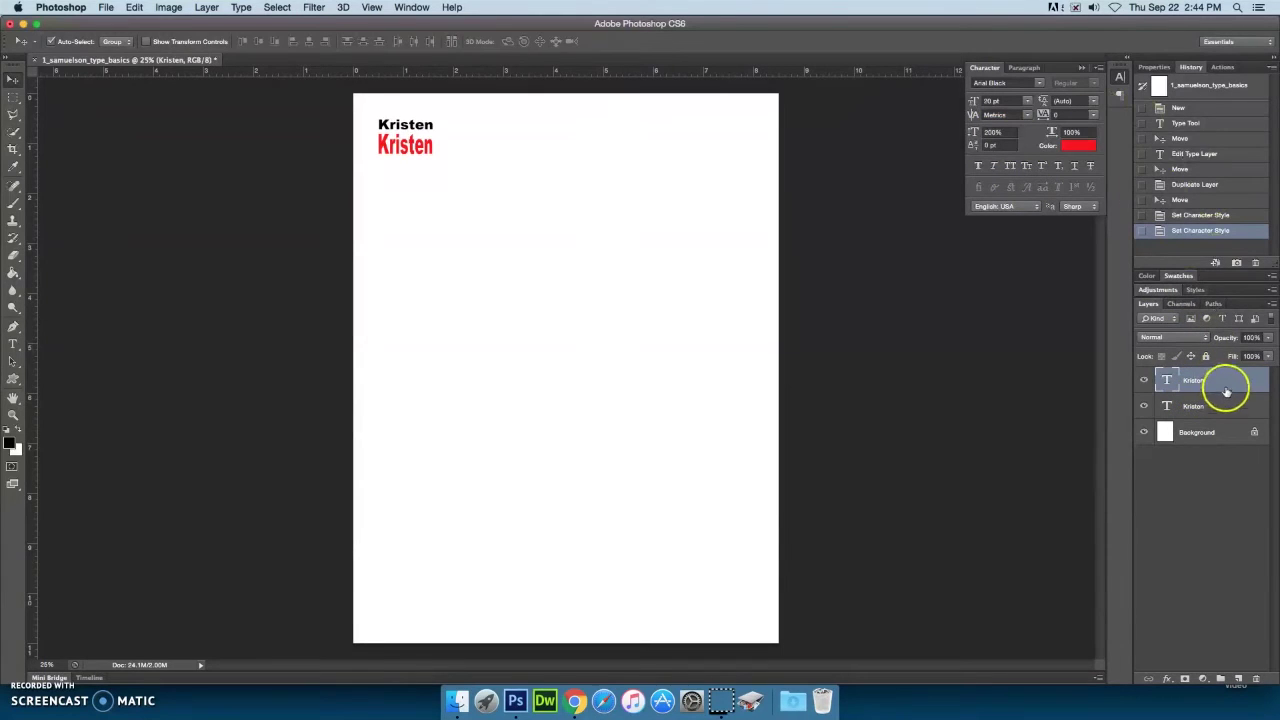
Step: Duplicate the red text layer and place the copy directly below the red text
{"action": "left_click_drag", "start_coordinate": [1228, 380], "coordinate": [1238, 679]}
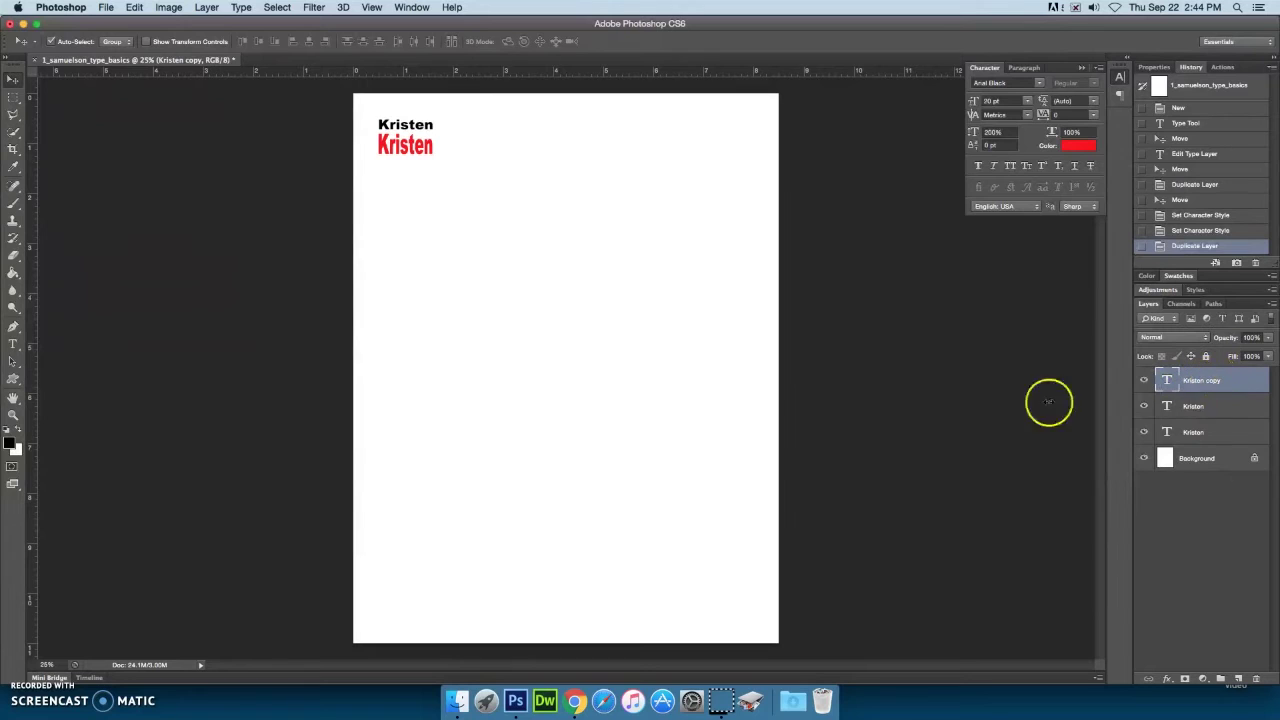
{"action": "left_click", "coordinate": [27, 677]}
{"action": "left_click", "coordinate": [1051, 633]}
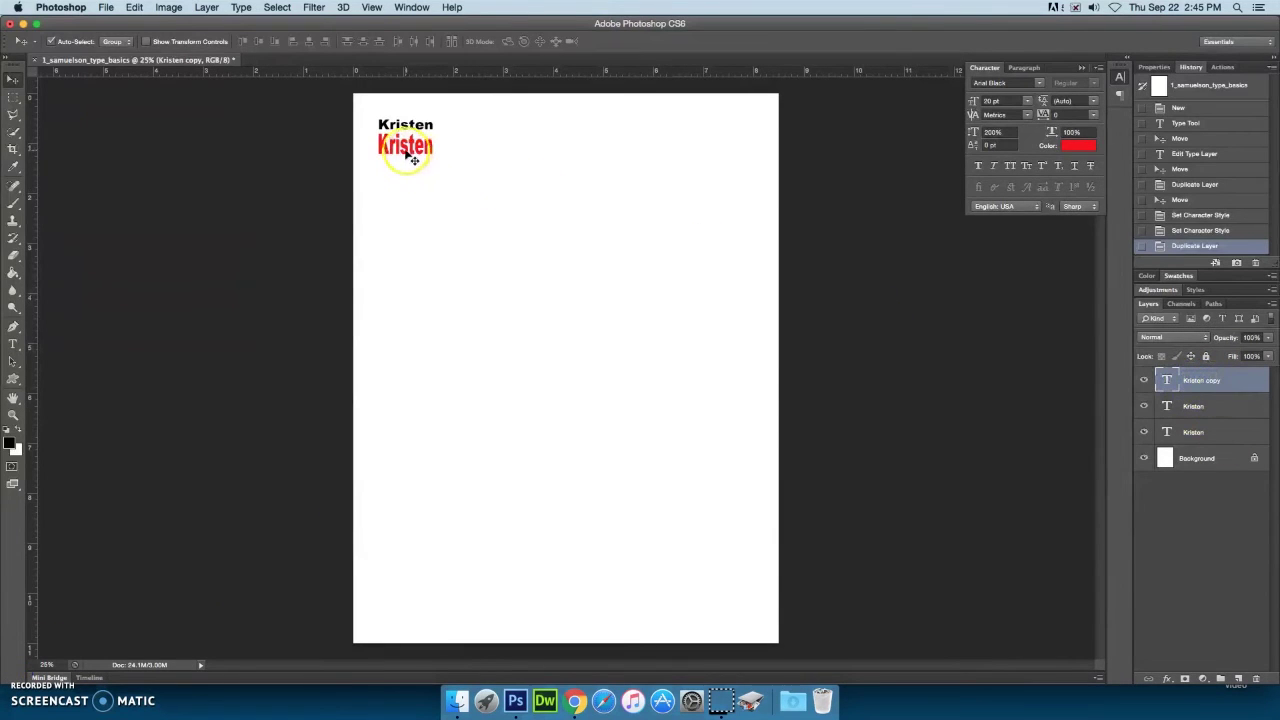
{"action": "left_click_drag", "start_coordinate": [408, 157], "coordinate": [406, 180]}
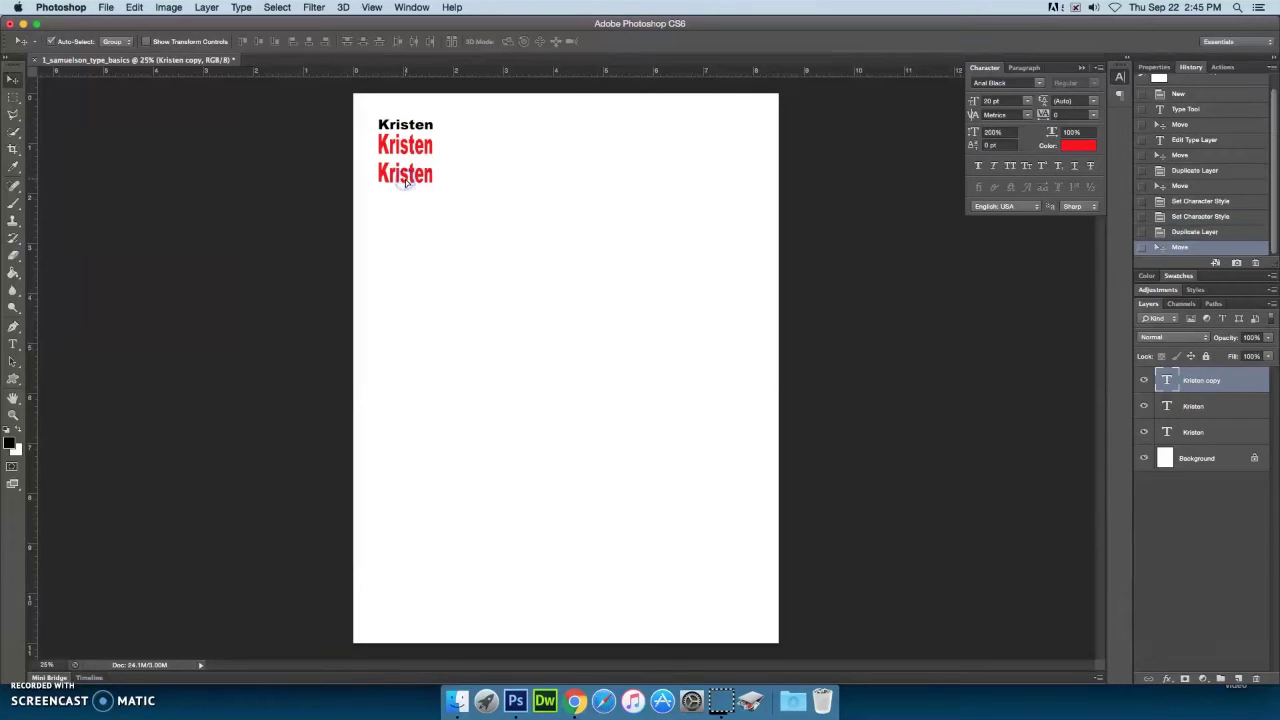
Step: Set the lowest text to 100% vertical and 200% horizontal scale, and move it up closer to the tall red text
{"action": "left_click", "coordinate": [990, 132]}
{"action": "key", "text": "Return"}
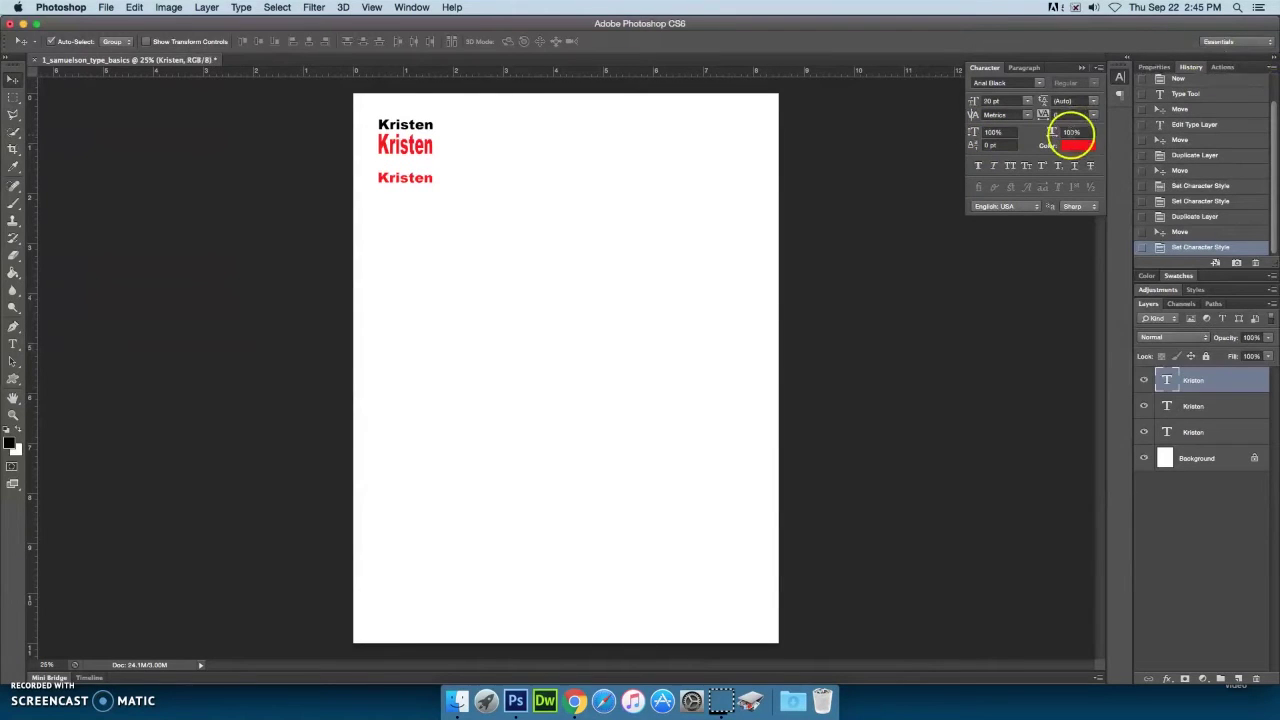
{"action": "left_click", "coordinate": [1051, 134]}
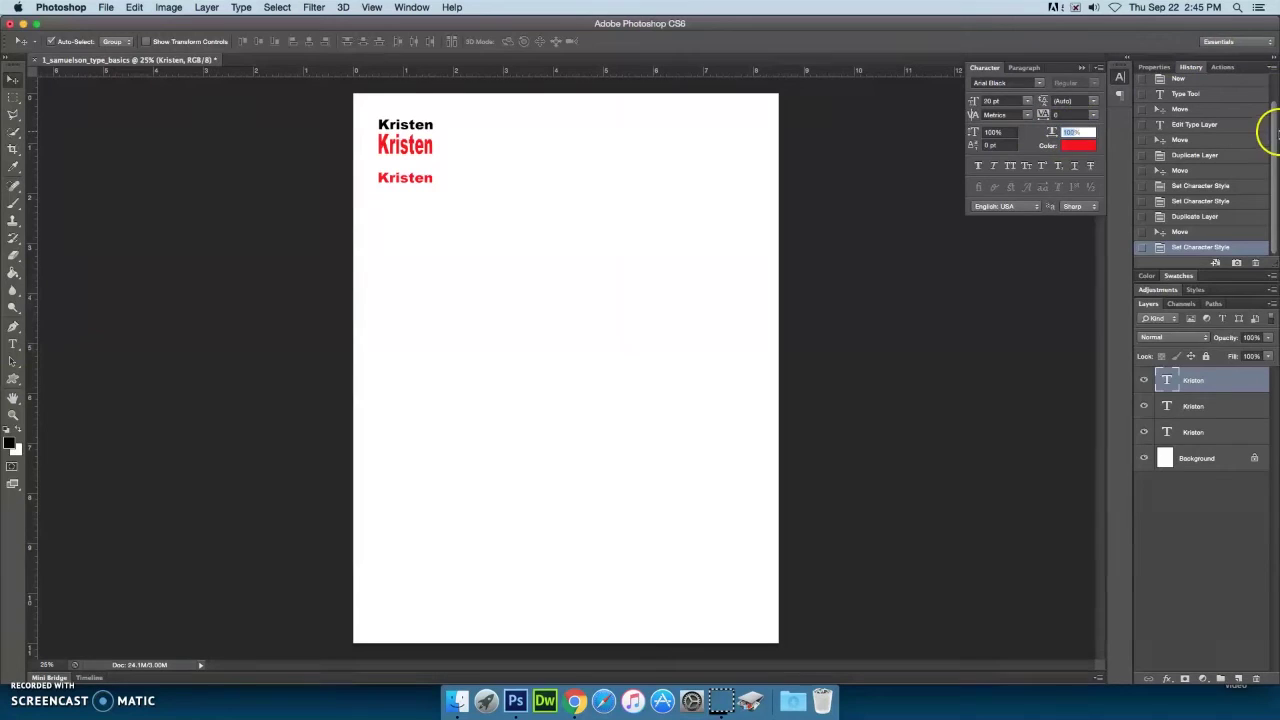
{"action": "key", "text": "Return"}
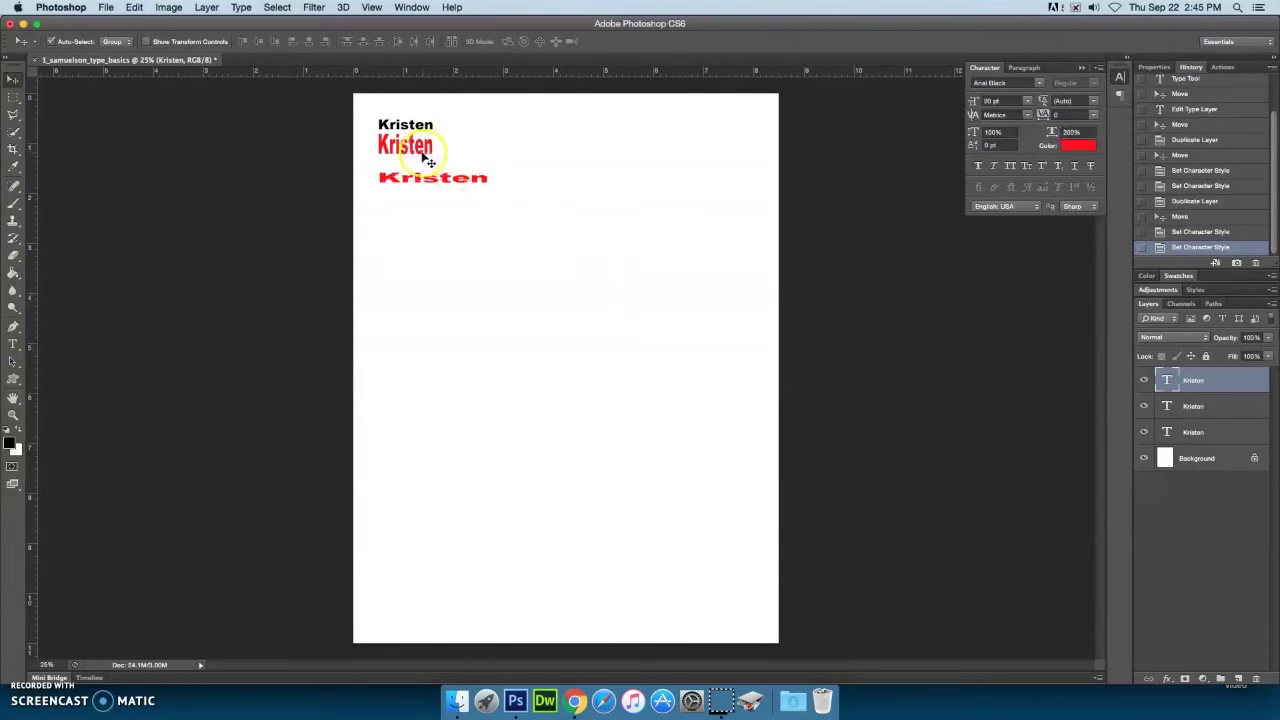
{"action": "left_click_drag", "start_coordinate": [427, 184], "coordinate": [428, 176]}
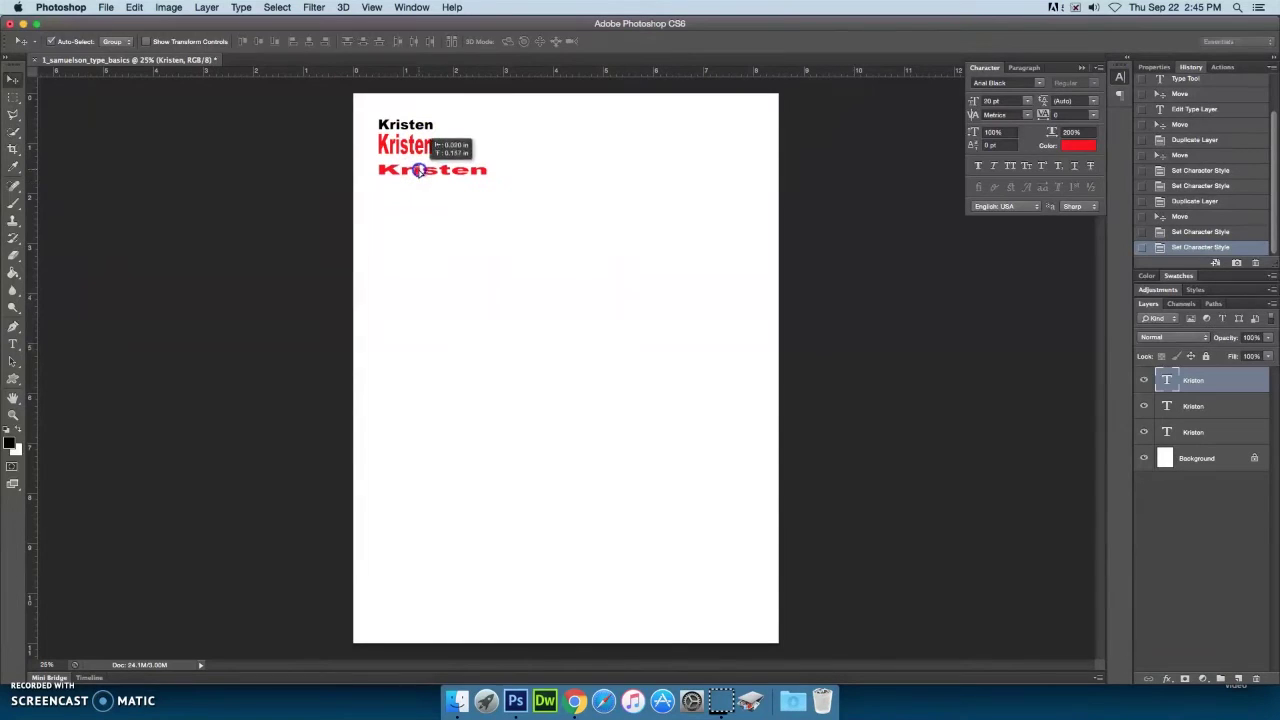
Step: Color the wide lowest text blue (#0d08f9) and nudge it up just beneath the red text
{"action": "left_click", "coordinate": [1077, 147]}
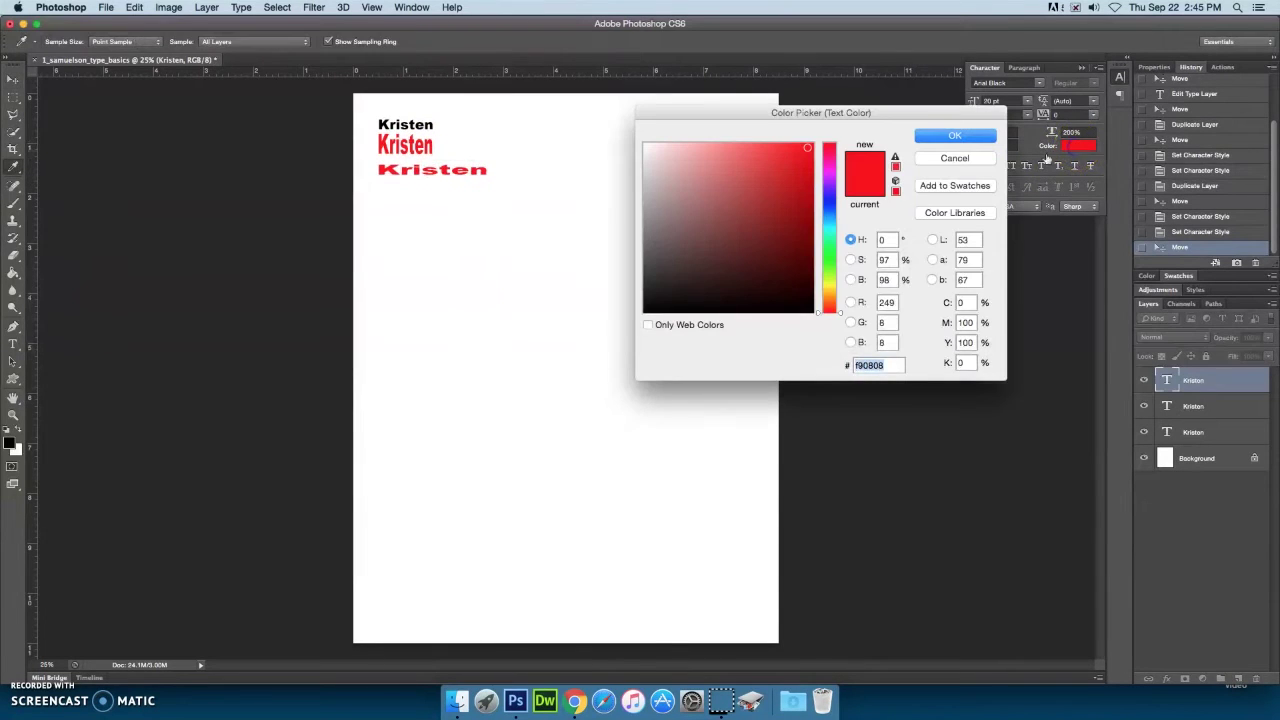
{"action": "left_click_drag", "start_coordinate": [838, 218], "coordinate": [836, 200]}
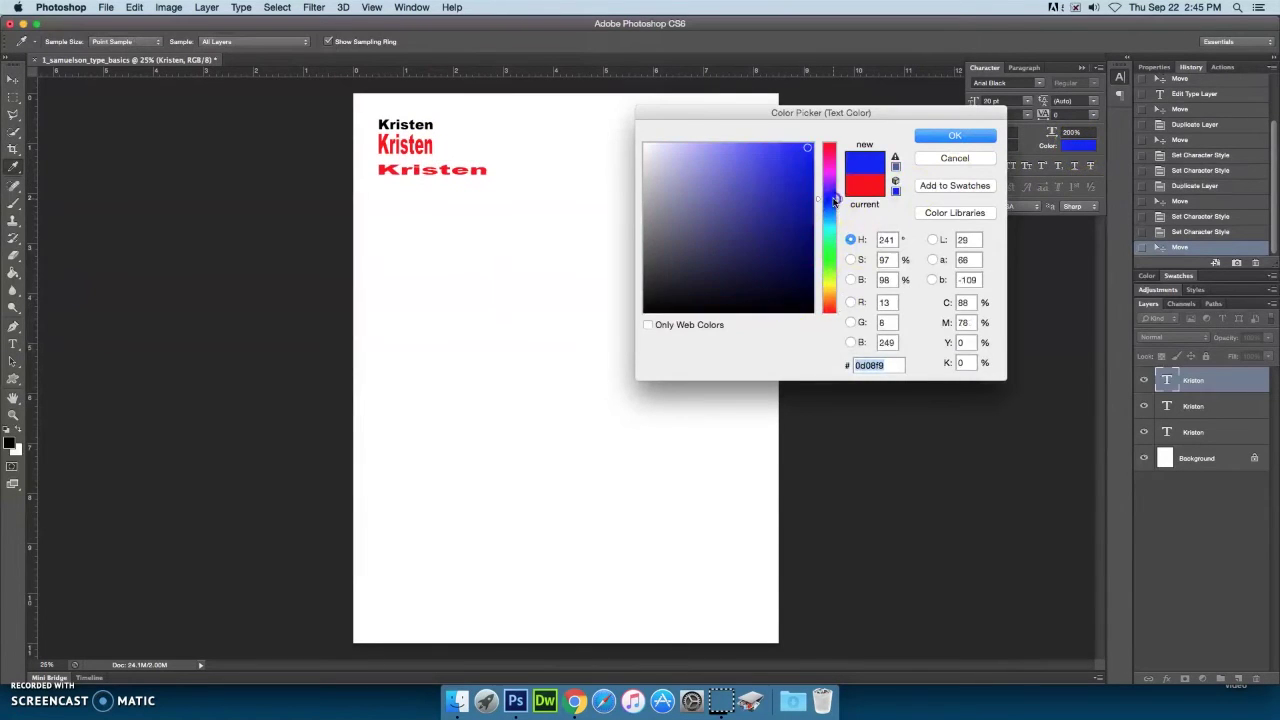
{"action": "left_click", "coordinate": [945, 135]}
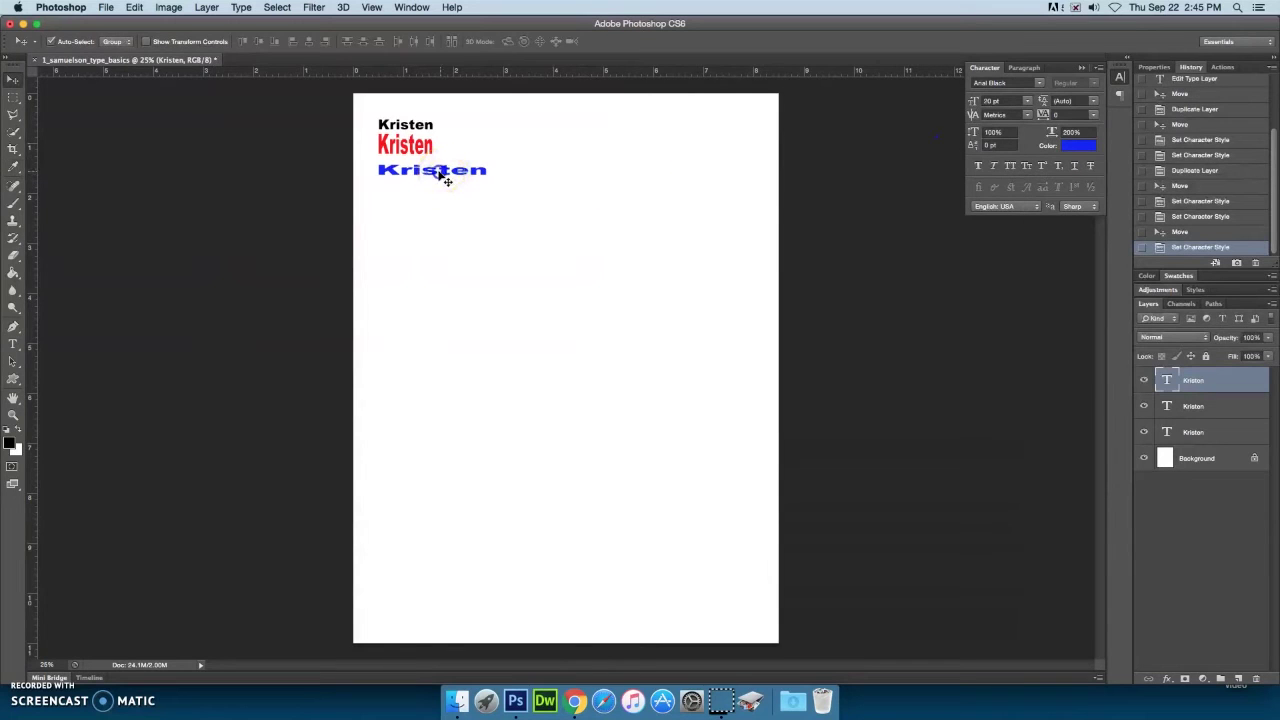
{"action": "left_click_drag", "start_coordinate": [440, 171], "coordinate": [437, 168]}
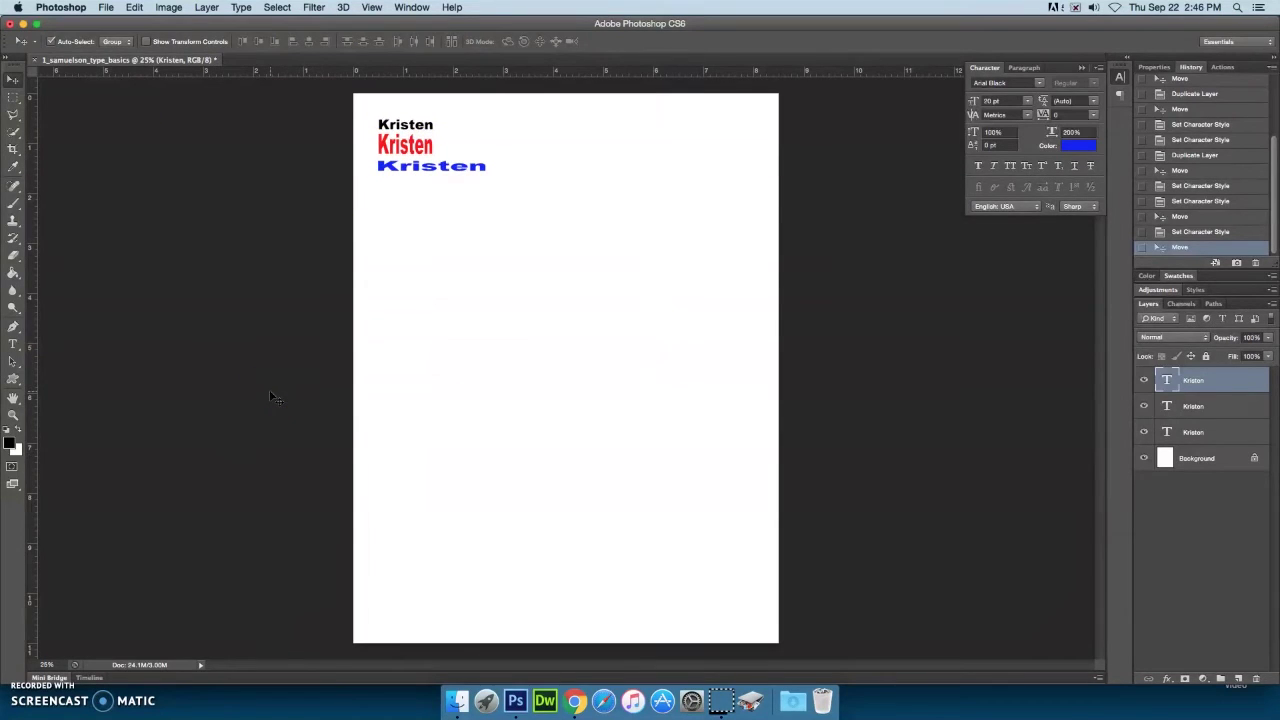
{"action": "left_click", "coordinate": [13, 343]}
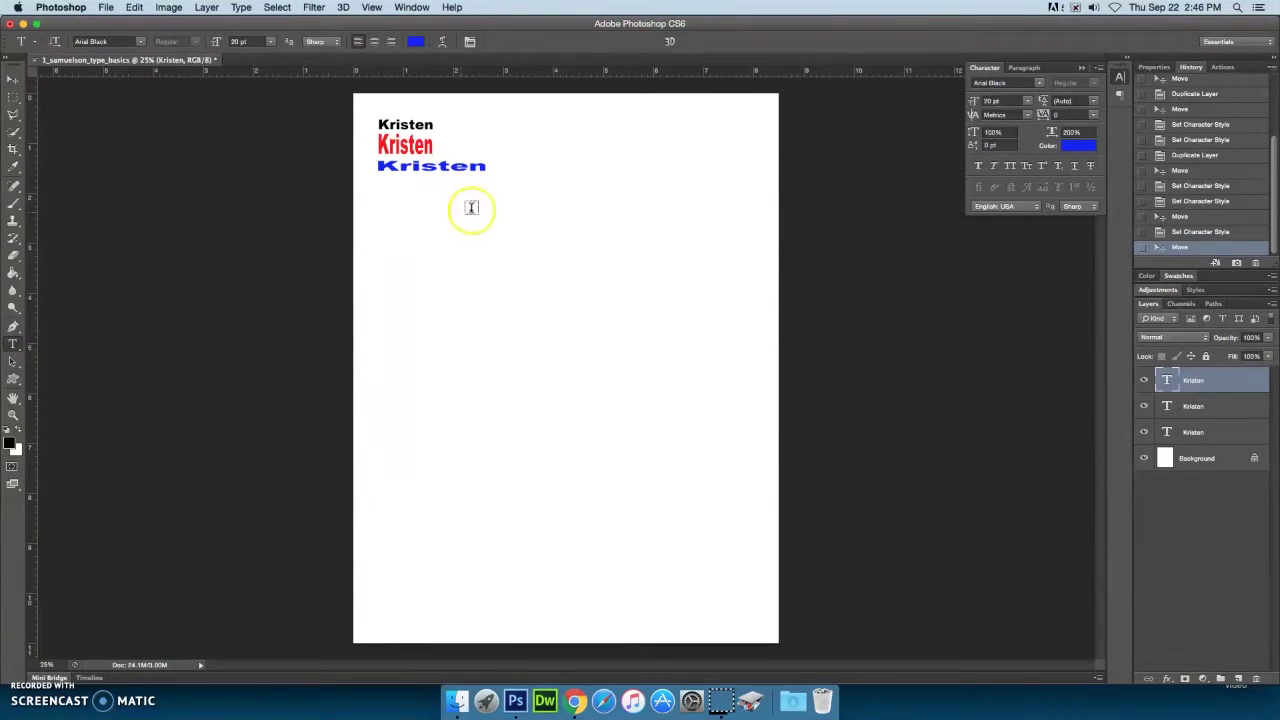
{"action": "left_click", "coordinate": [546, 129]}
{"action": "type", "text": "SDsdfsd"}
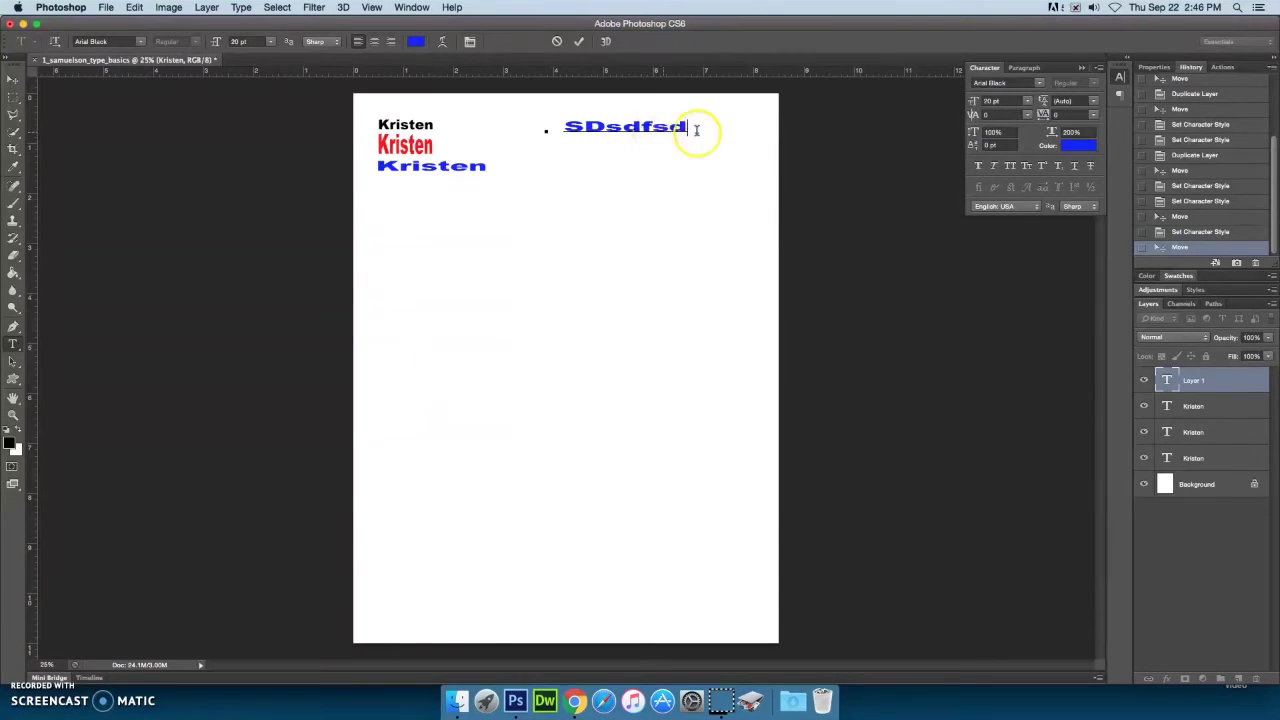
{"action": "left_click", "coordinate": [13, 79]}
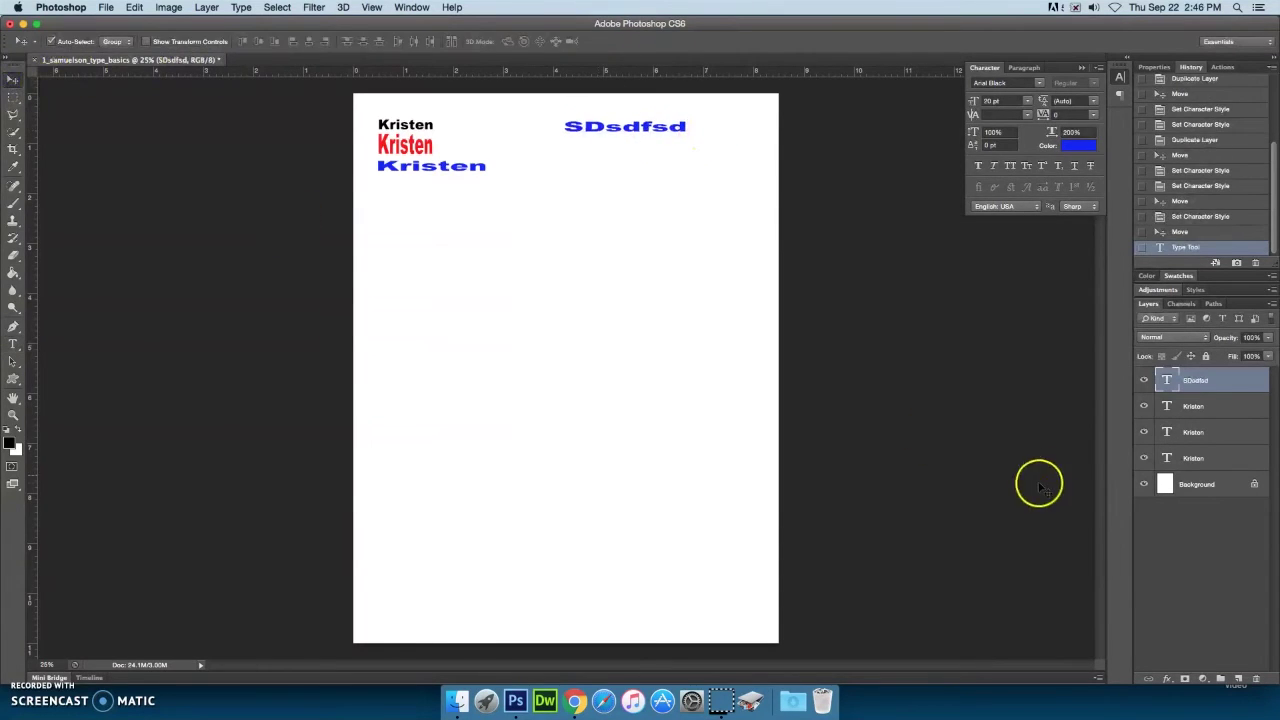
{"action": "left_click", "coordinate": [1240, 678]}
{"action": "left_click", "coordinate": [765, 250]}
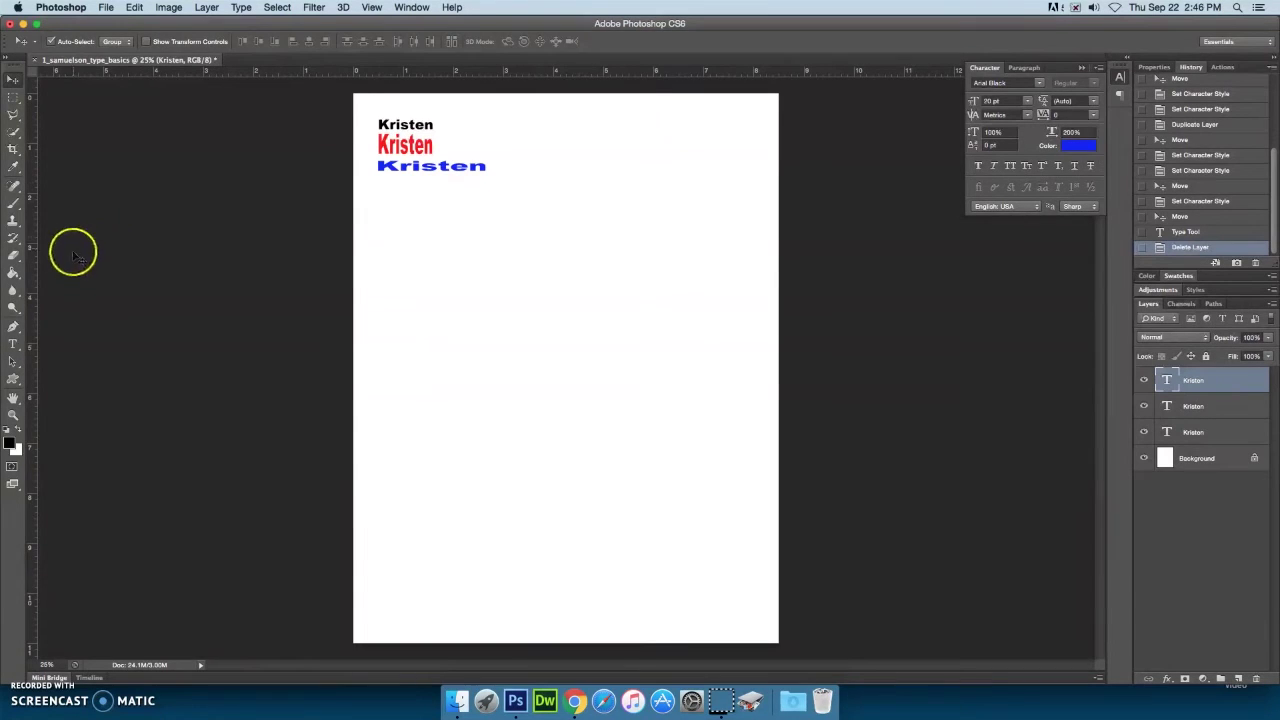
Step: Try the Verdana font on the wide blue name text and undo the font change
{"action": "left_click", "coordinate": [14, 344]}
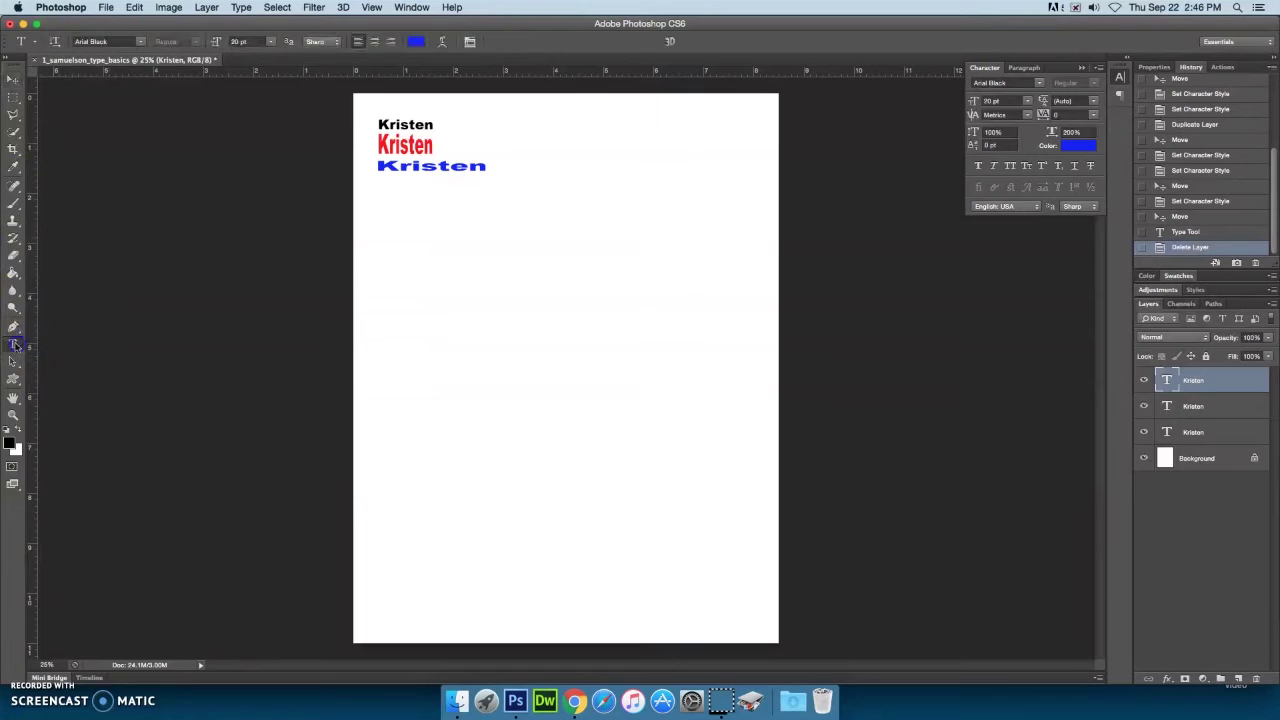
{"action": "left_click", "coordinate": [140, 42]}
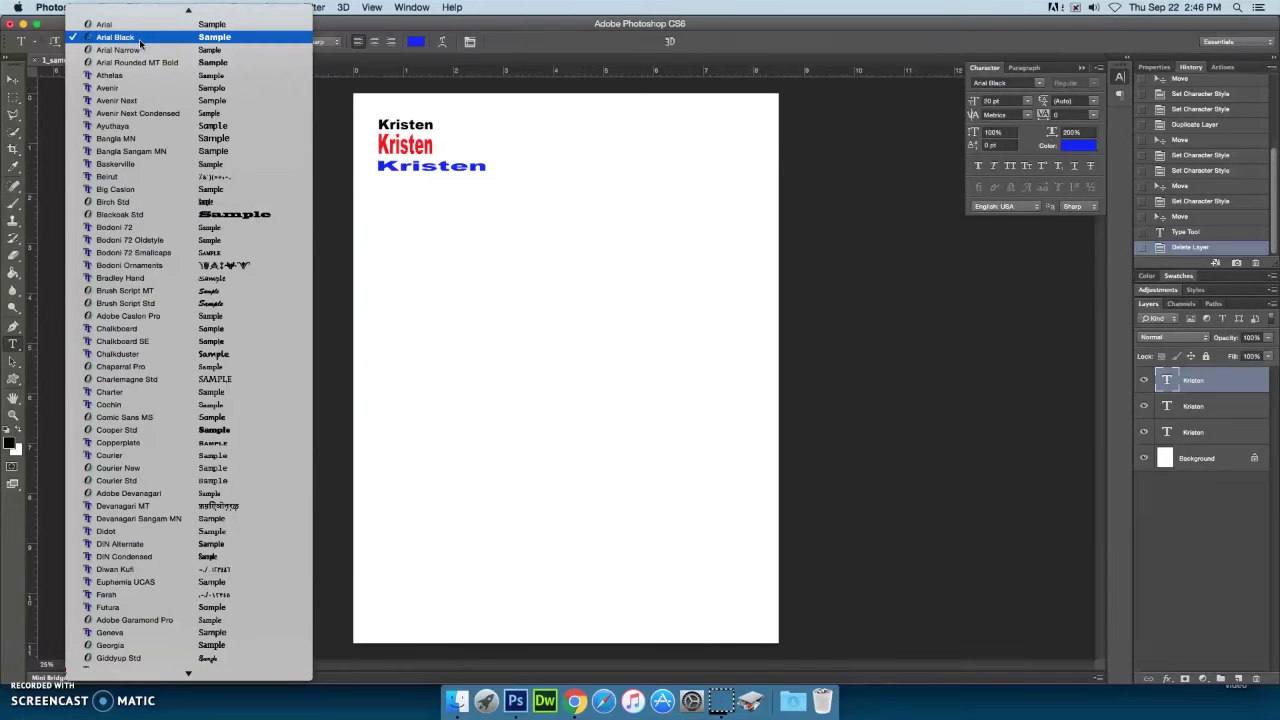
{"action": "left_click", "coordinate": [322, 30]}
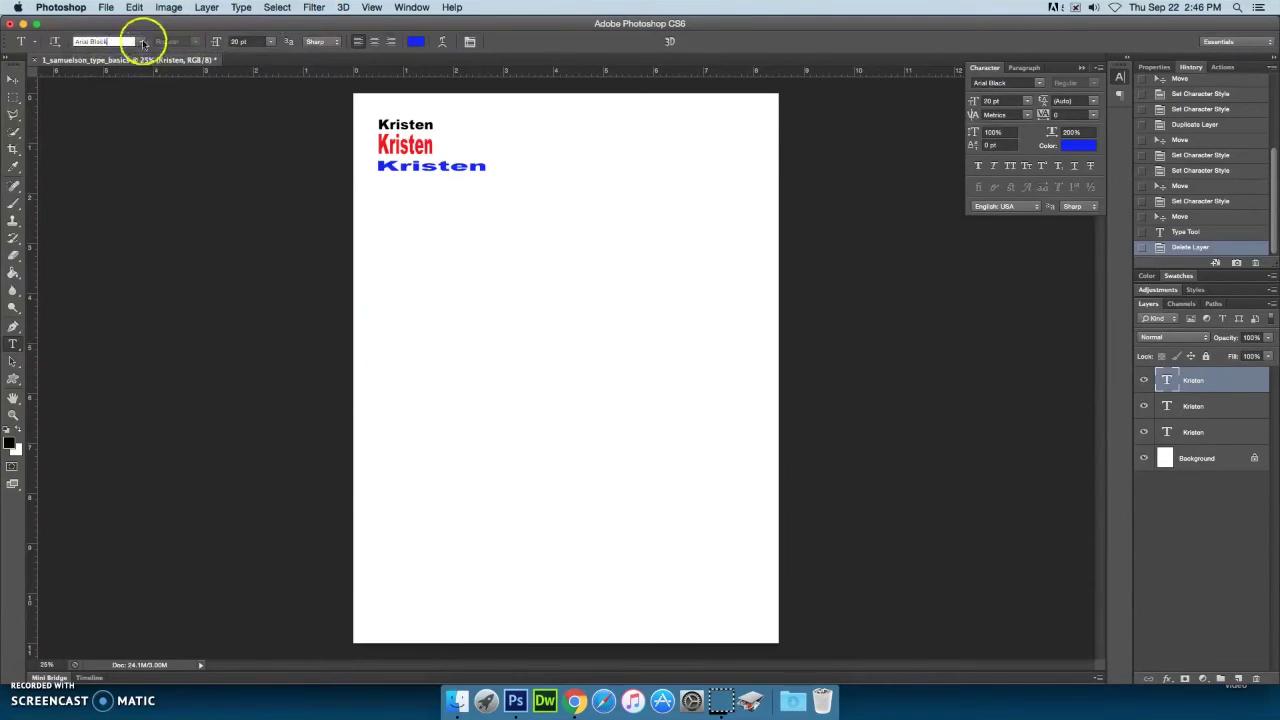
{"action": "left_click", "coordinate": [133, 43]}
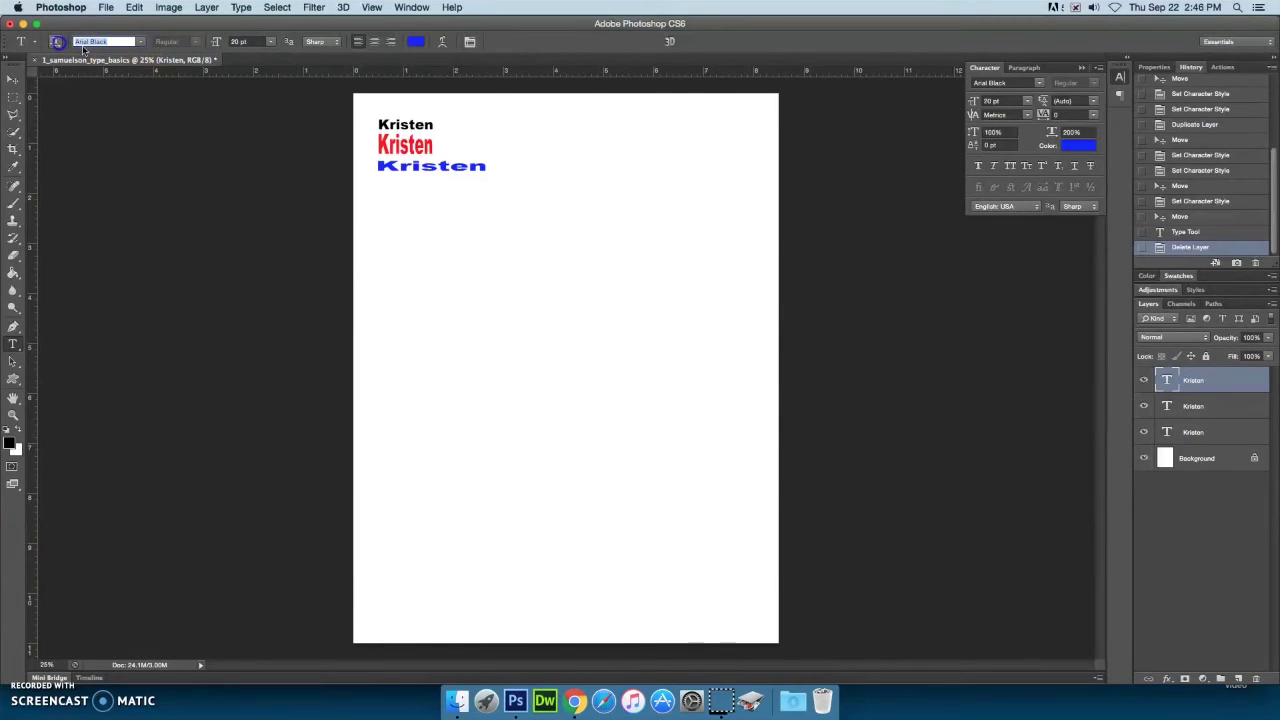
{"action": "type", "text": "Verdana"}
{"action": "key", "text": "Return"}
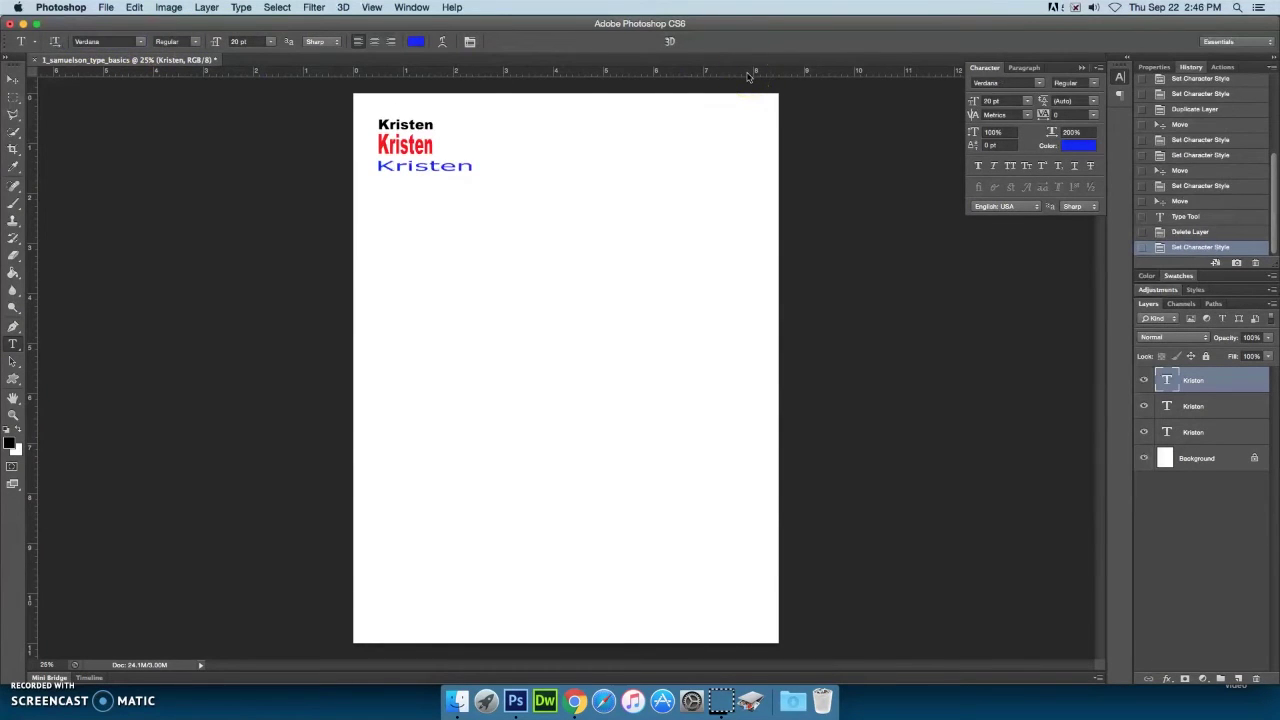
{"action": "key", "text": "super+z"}
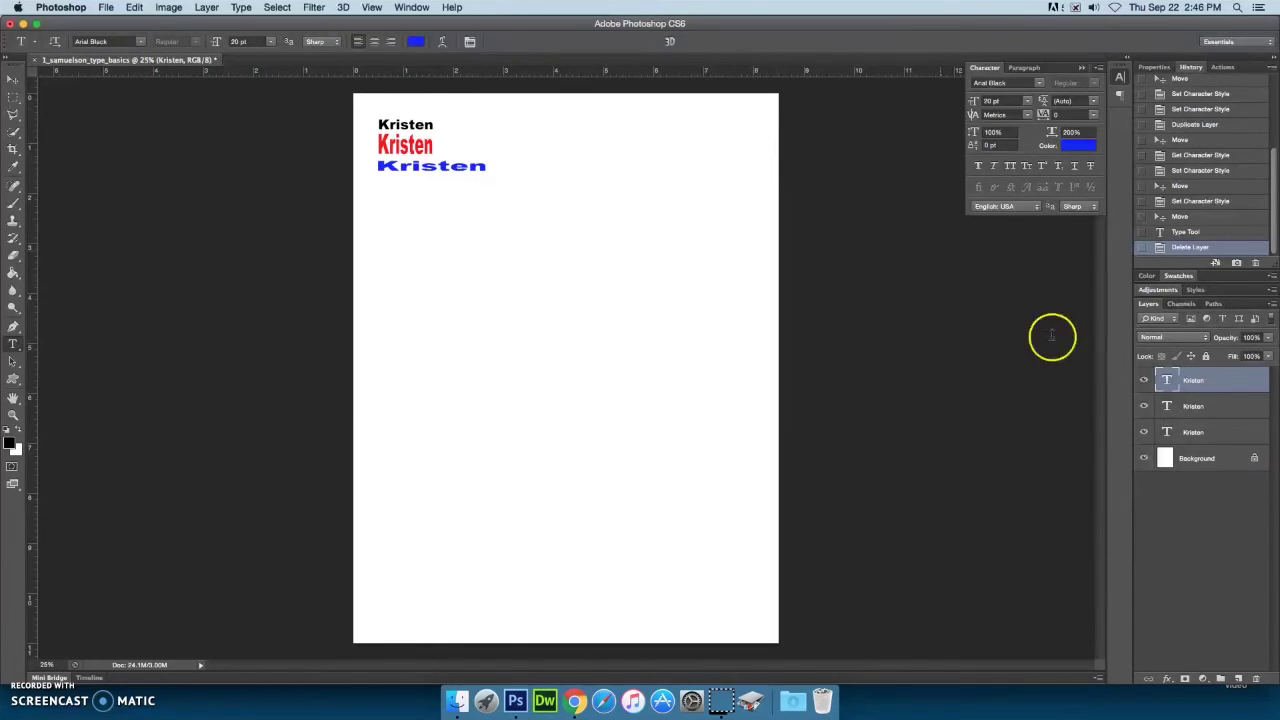
Step: With no text layer selected, set the type defaults to the Verdana font and near-black text color (#020202)
{"action": "left_click", "coordinate": [47, 84]}
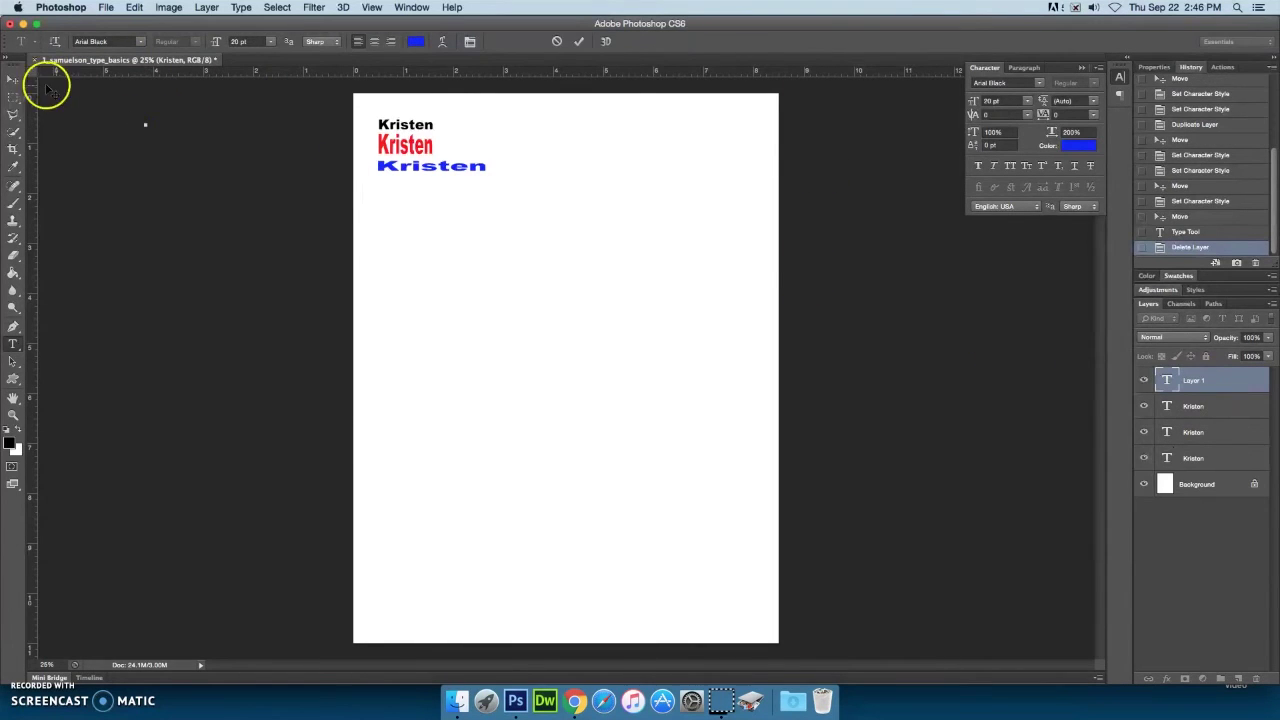
{"action": "left_click", "coordinate": [13, 79]}
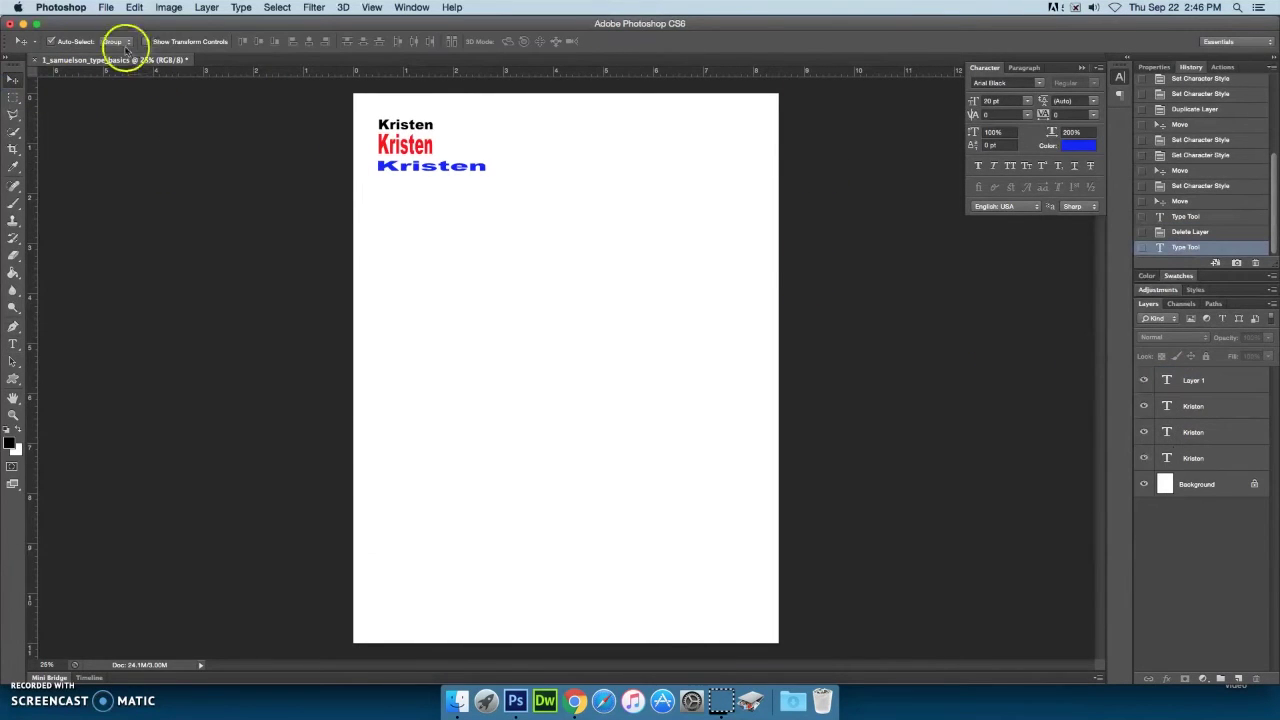
{"action": "left_click", "coordinate": [13, 345]}
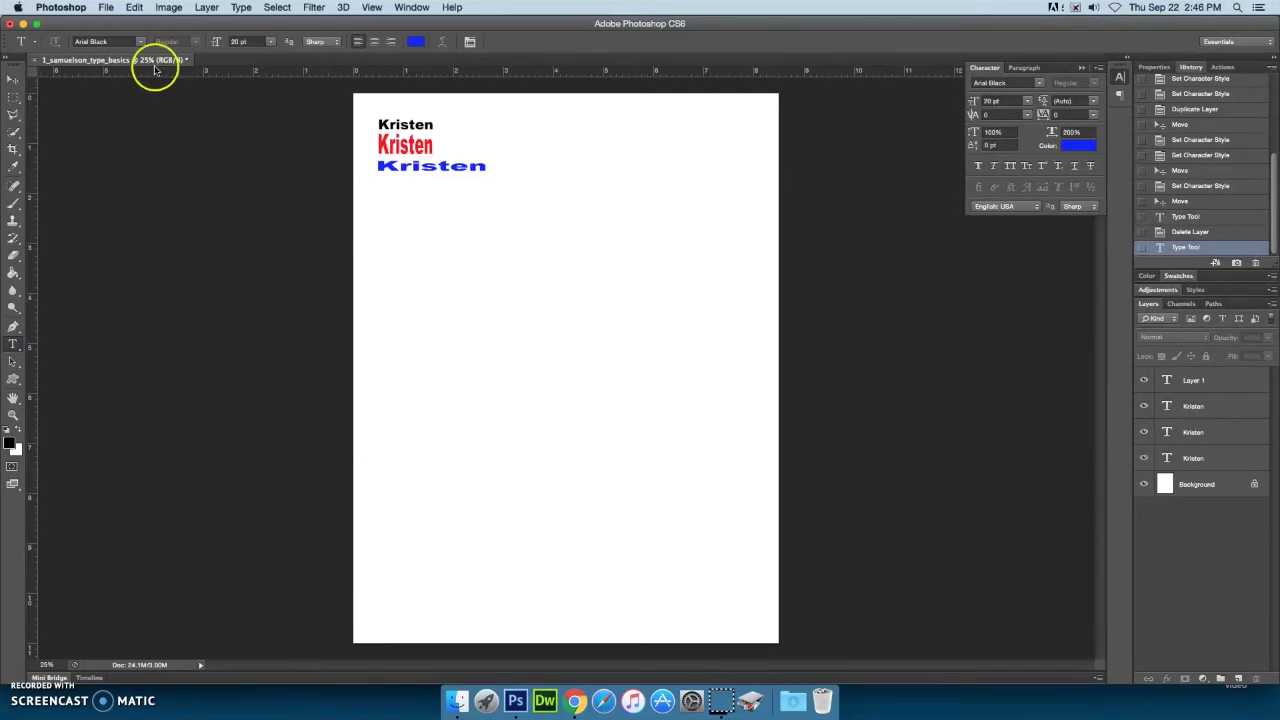
{"action": "left_click", "coordinate": [110, 42]}
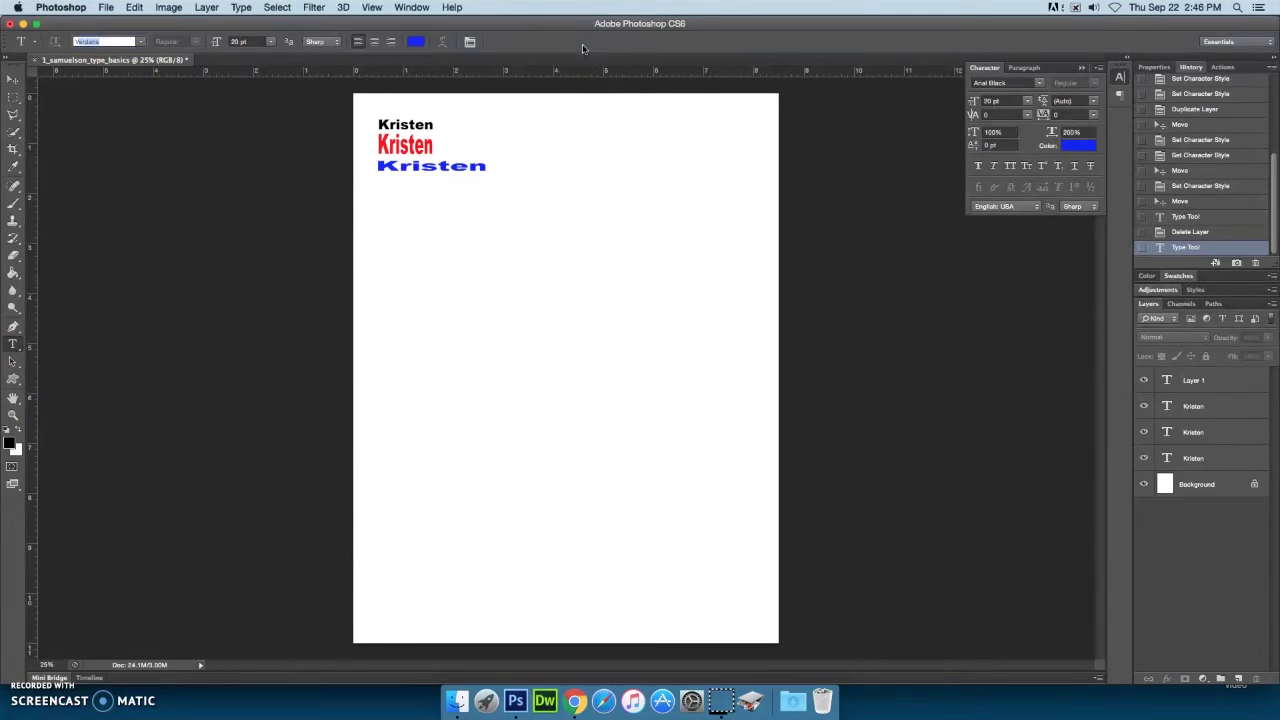
{"action": "key", "text": "Return"}
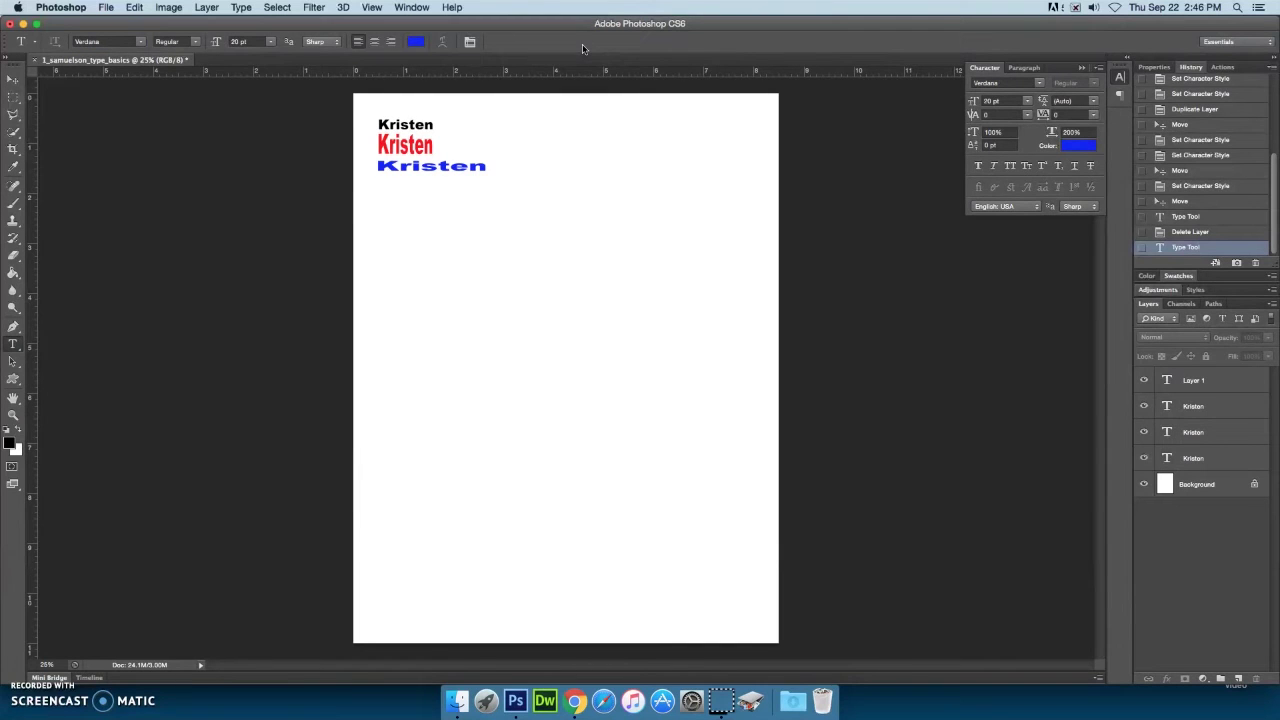
{"action": "left_click", "coordinate": [415, 41]}
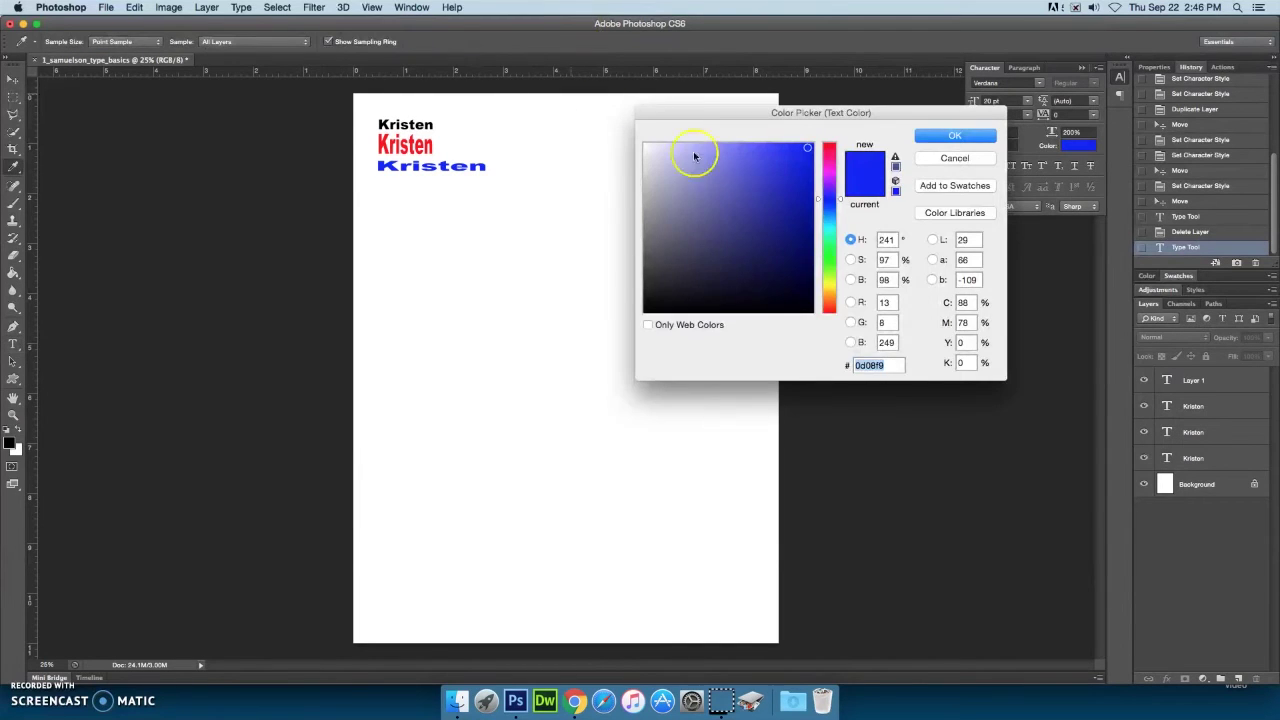
{"action": "left_click", "coordinate": [651, 312]}
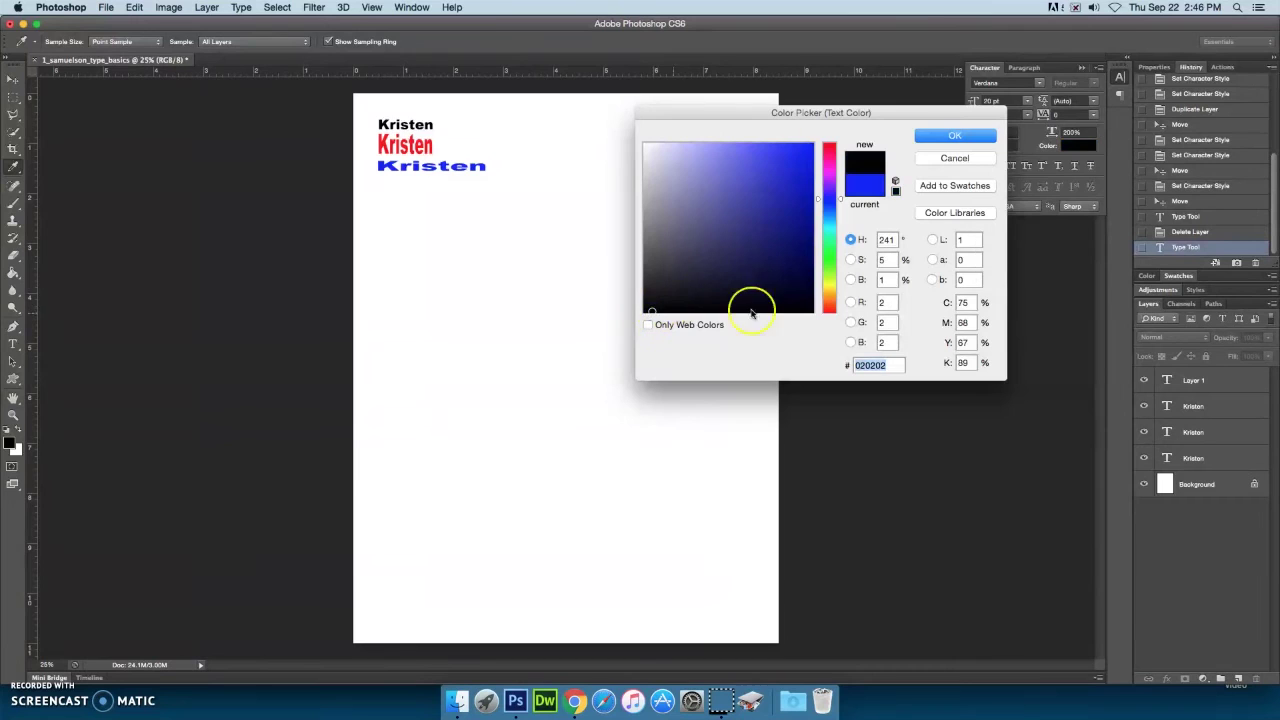
{"action": "left_click", "coordinate": [954, 135]}
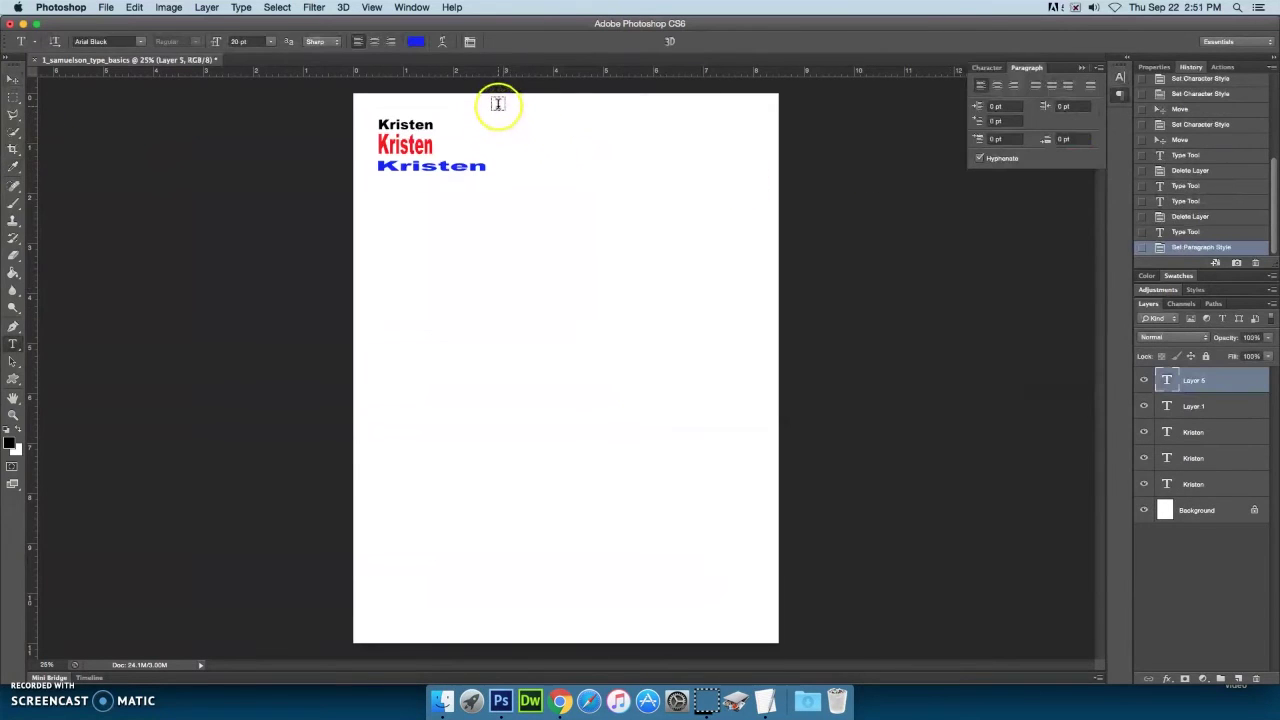
Step: Draw a paragraph text box about 5.2 in wide beside the names and fill it with the lyrics copied from type_text in TextEdit
{"action": "left_click_drag", "start_coordinate": [503, 103], "coordinate": [762, 171]}
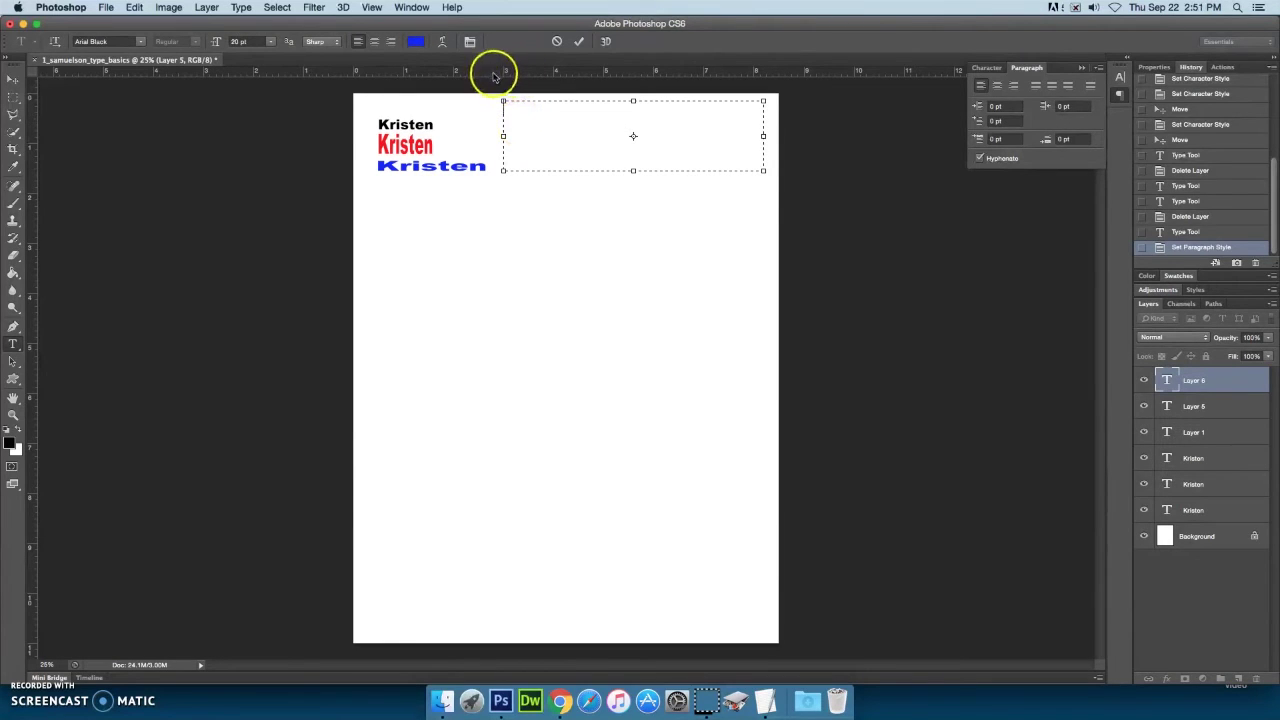
{"action": "left_click", "coordinate": [531, 120]}
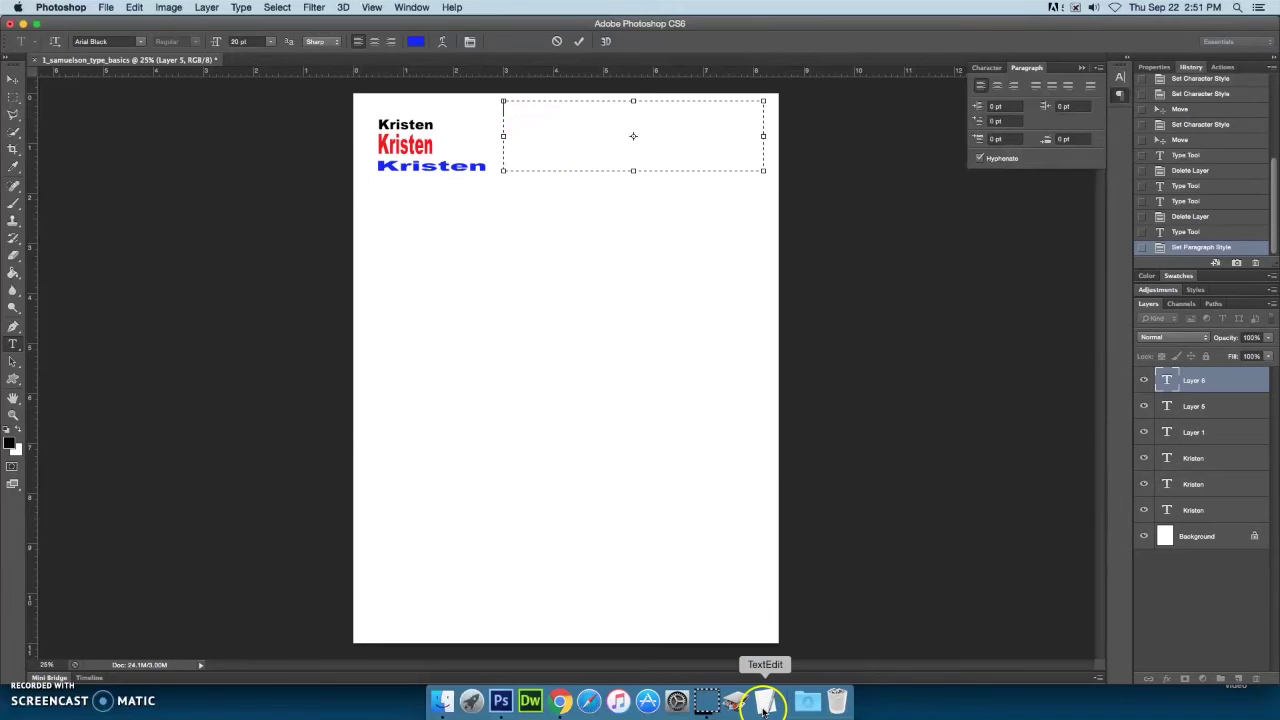
{"action": "left_click", "coordinate": [765, 703]}
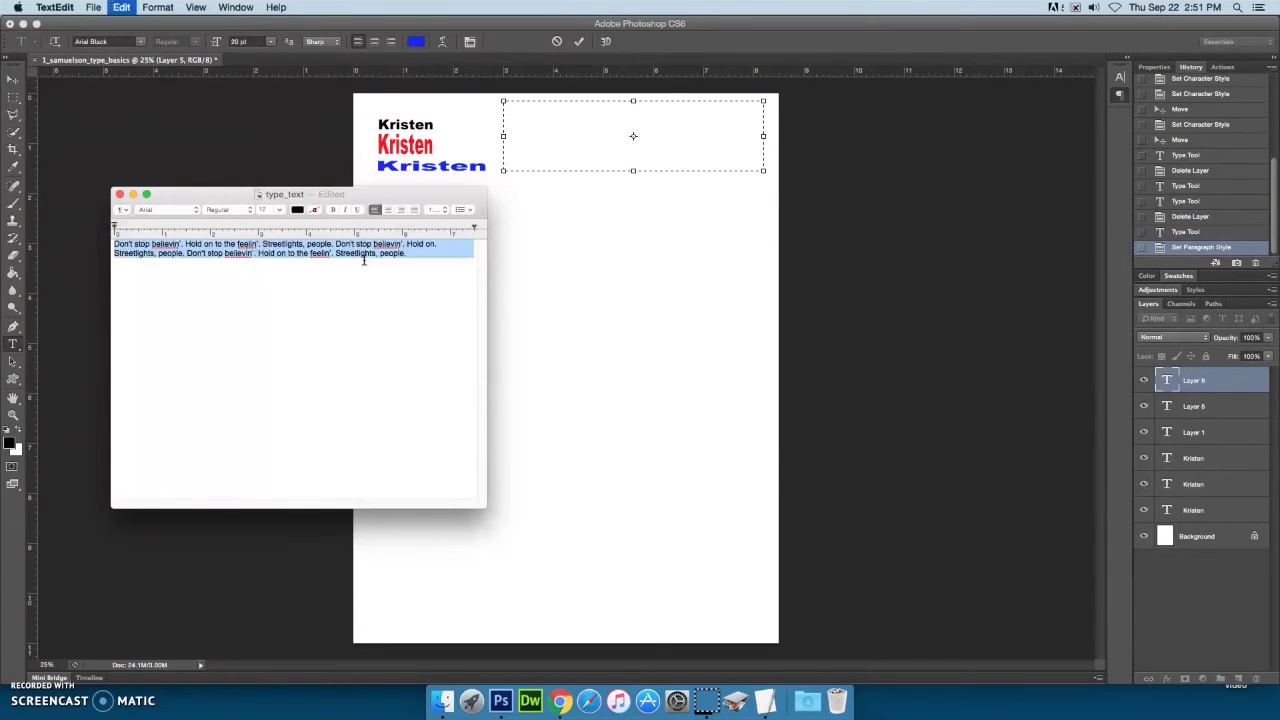
{"action": "left_click", "coordinate": [557, 133]}
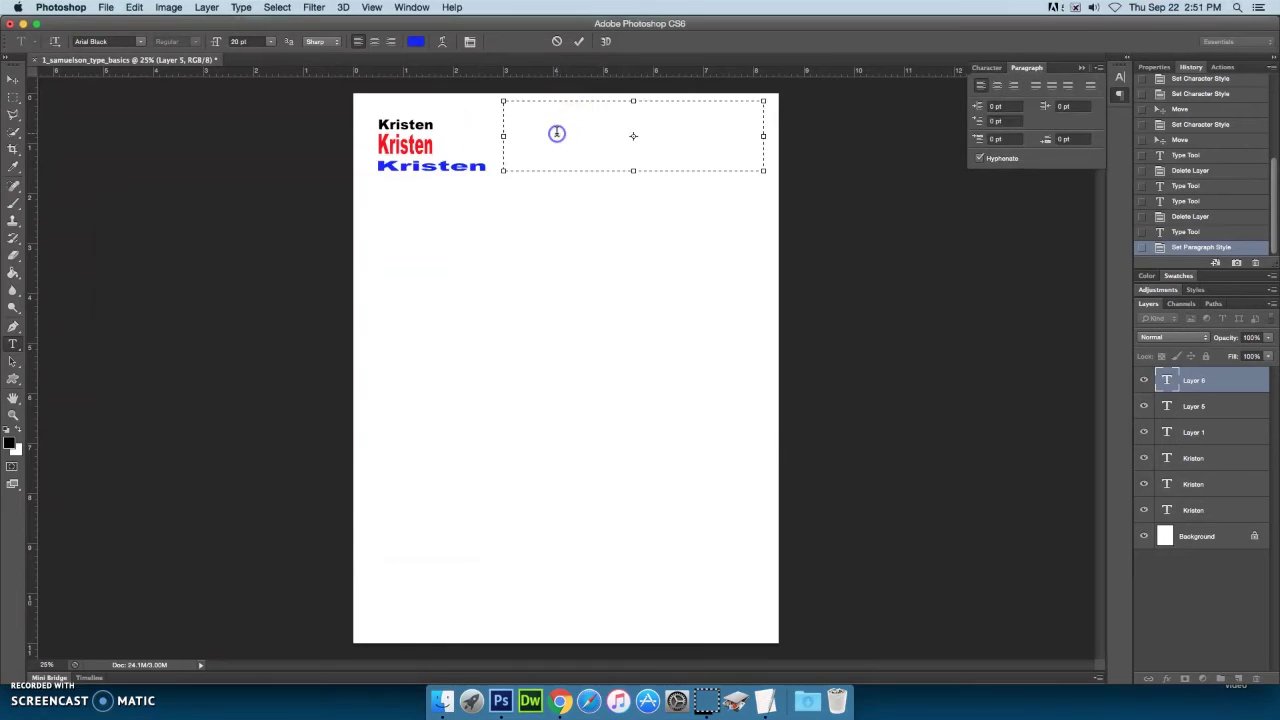
{"action": "type", "text": "Don’t stop believin’. Hold on to the feelin’. Streetlights,"}
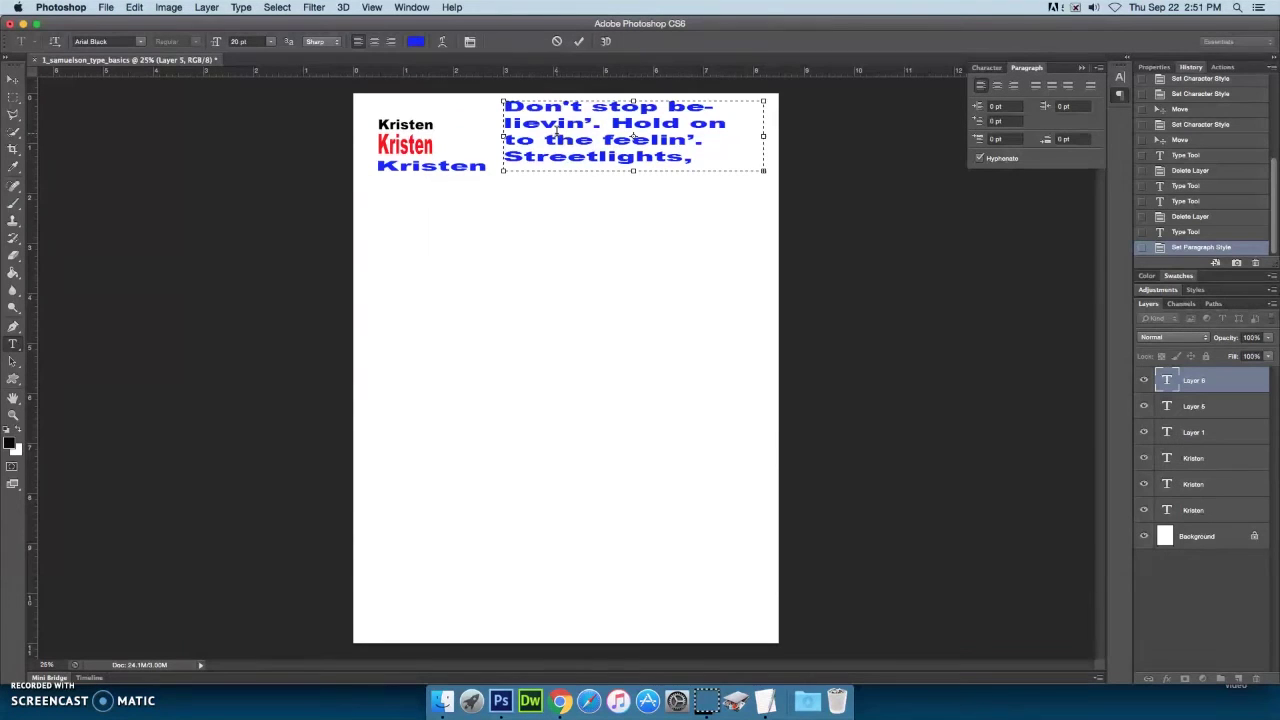
Step: Color all of the pasted paragraph text black
{"action": "key", "text": "super+a"}
{"action": "key", "text": "super+c"}
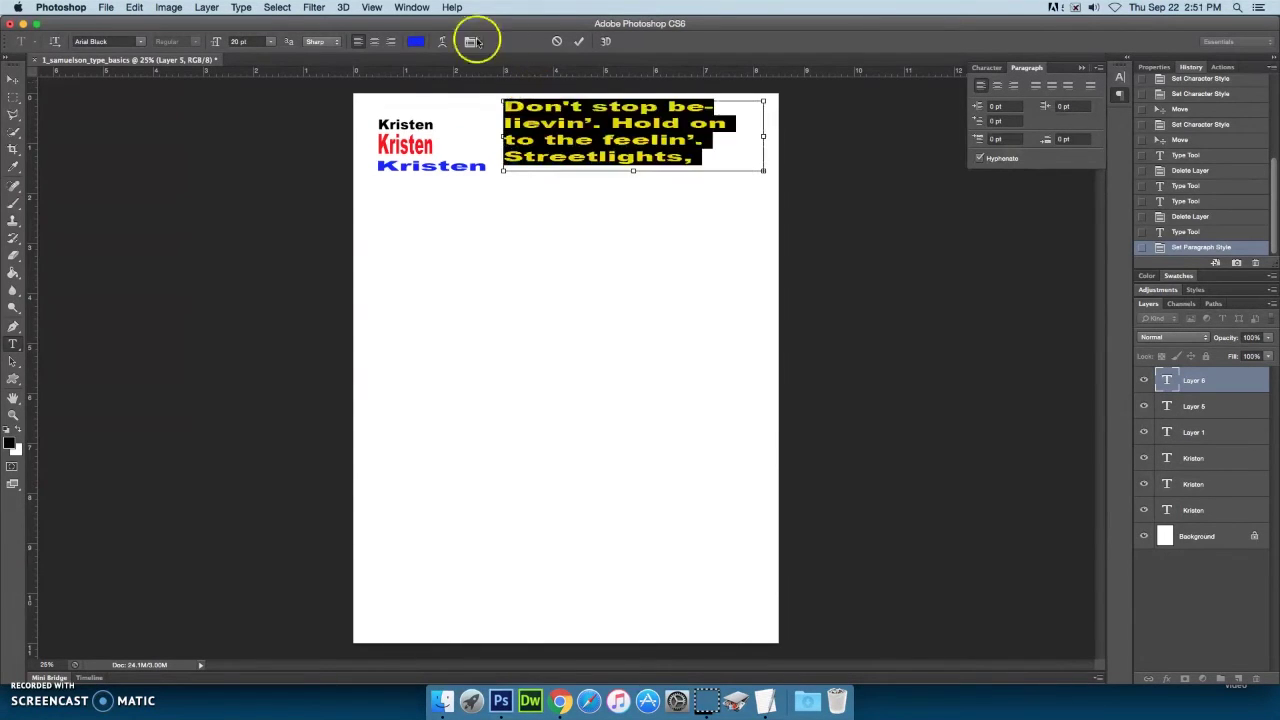
{"action": "left_click", "coordinate": [416, 41]}
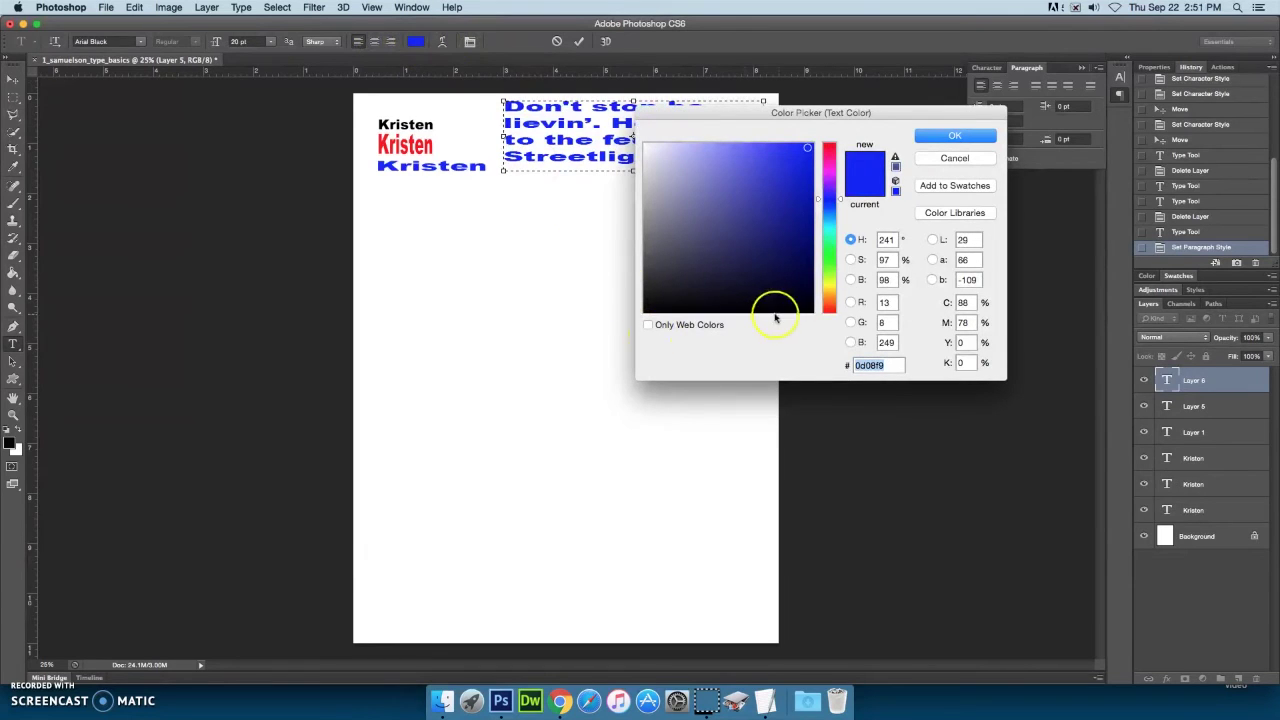
{"action": "left_click", "coordinate": [811, 310]}
{"action": "left_click", "coordinate": [950, 137]}
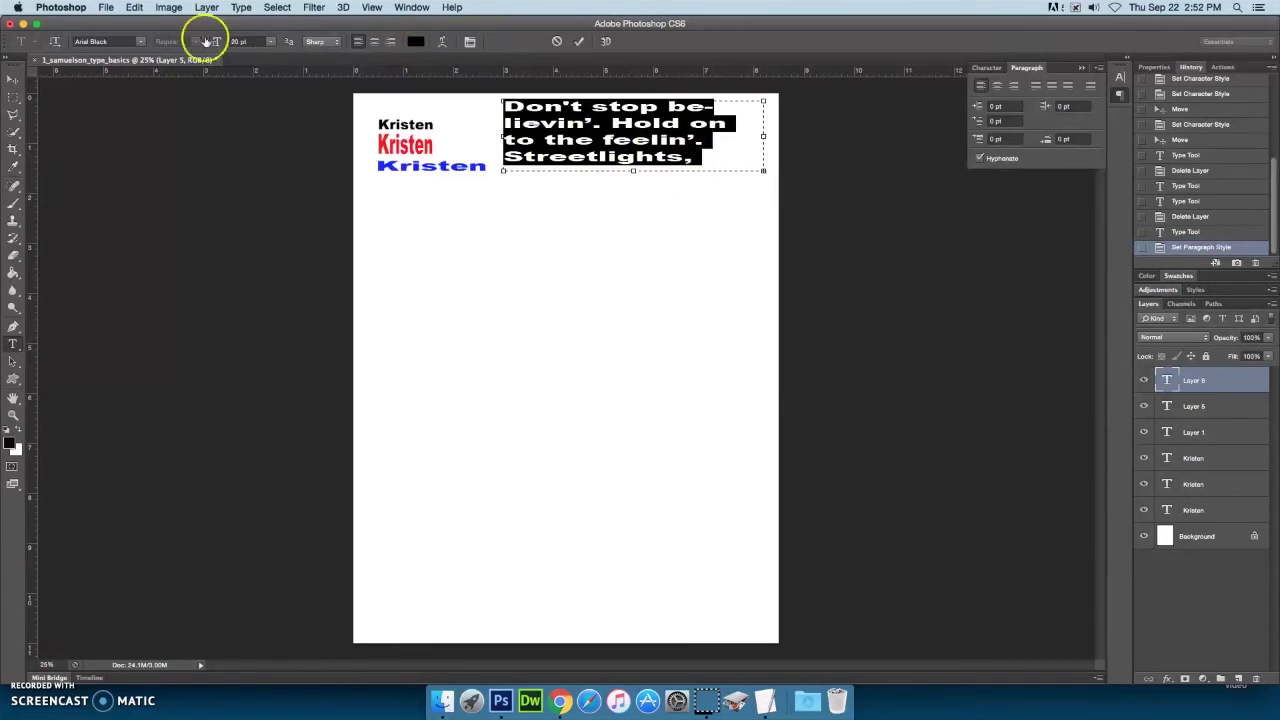
Step: Set the horizontal scale of the selected paragraph text to 100%
{"action": "left_click", "coordinate": [986, 67]}
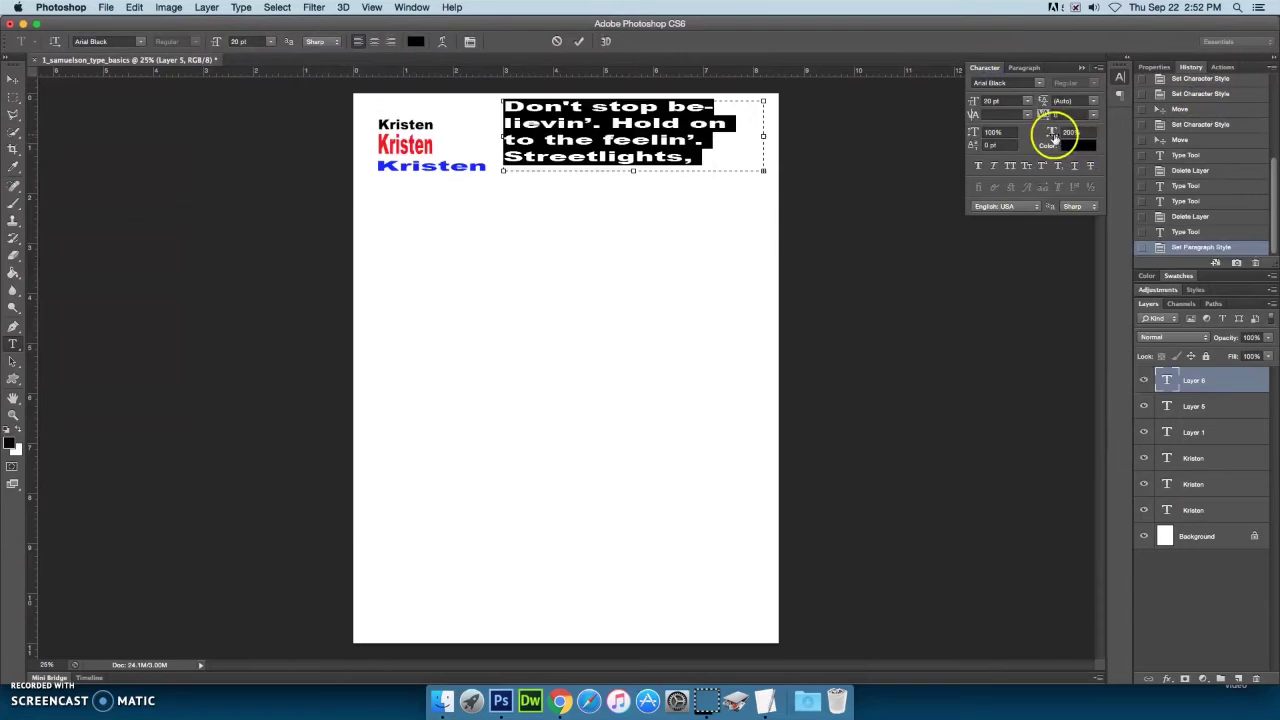
{"action": "left_click", "coordinate": [1070, 132]}
{"action": "type", "text": "100"}
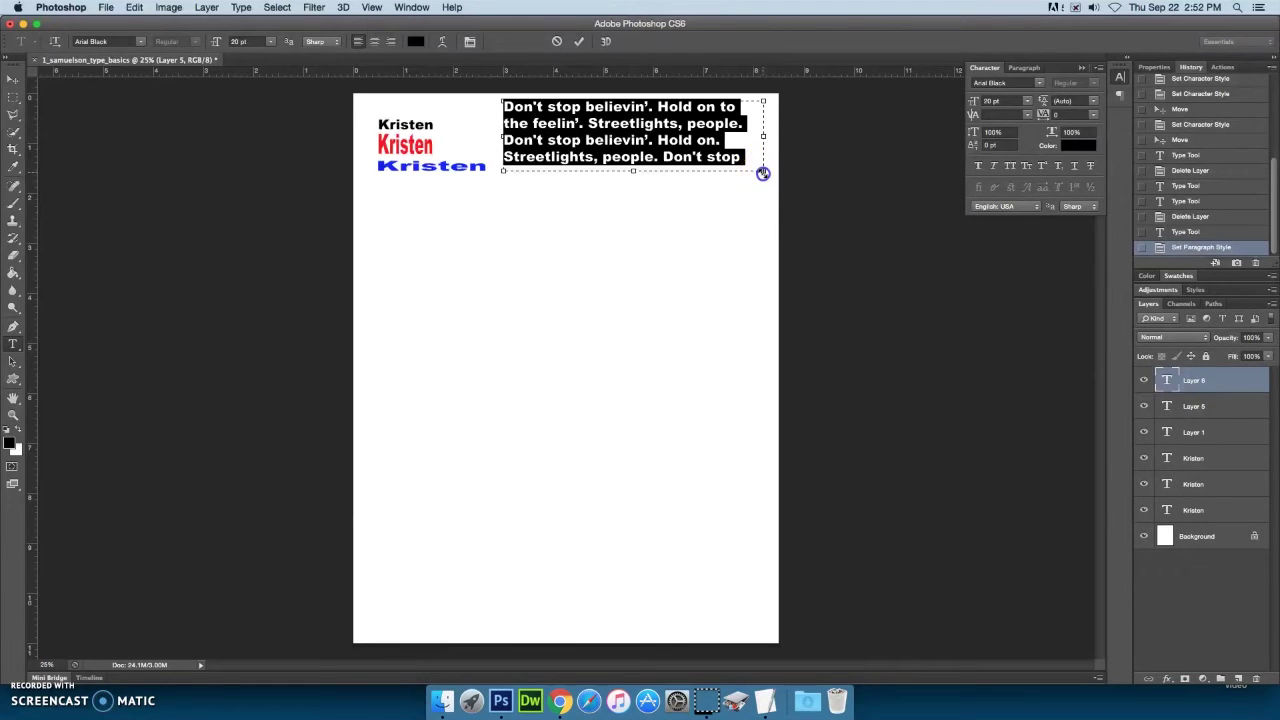
Step: Resize the paragraph text box to be narrower and taller so it holds six lines, and commit the text
{"action": "left_click_drag", "start_coordinate": [762, 177], "coordinate": [762, 182]}
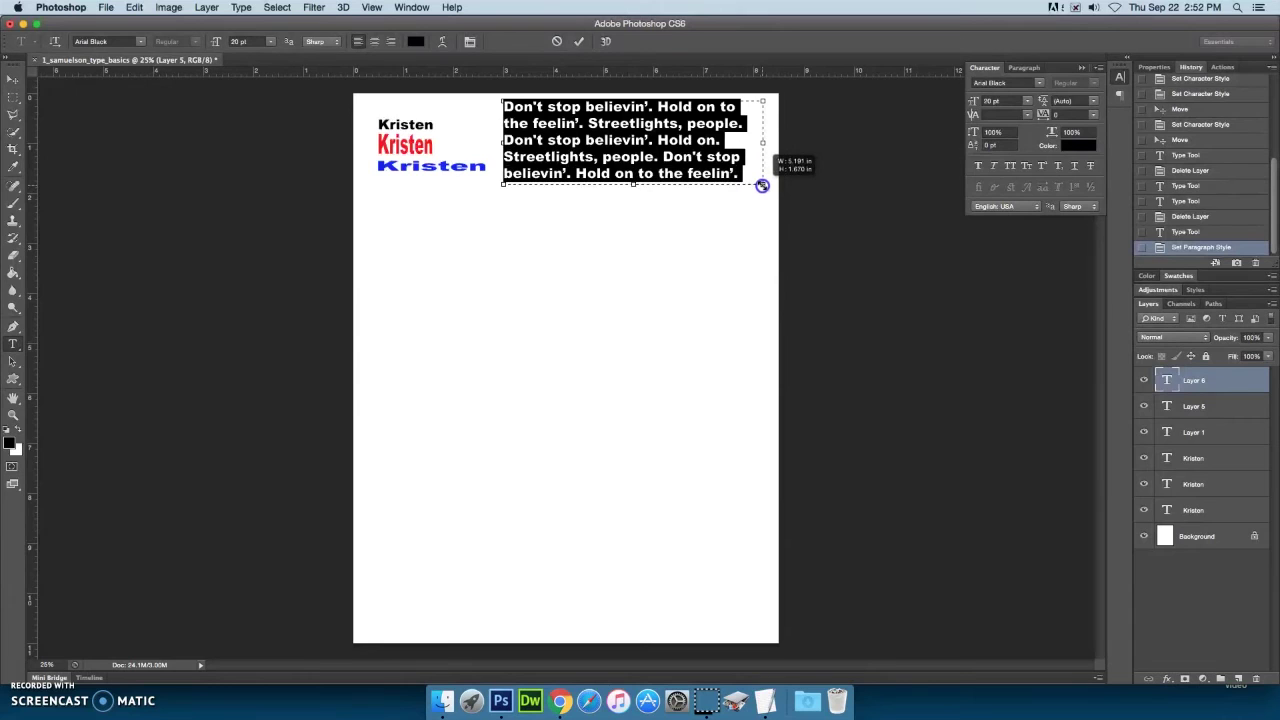
{"action": "left_click_drag", "start_coordinate": [762, 185], "coordinate": [772, 187]}
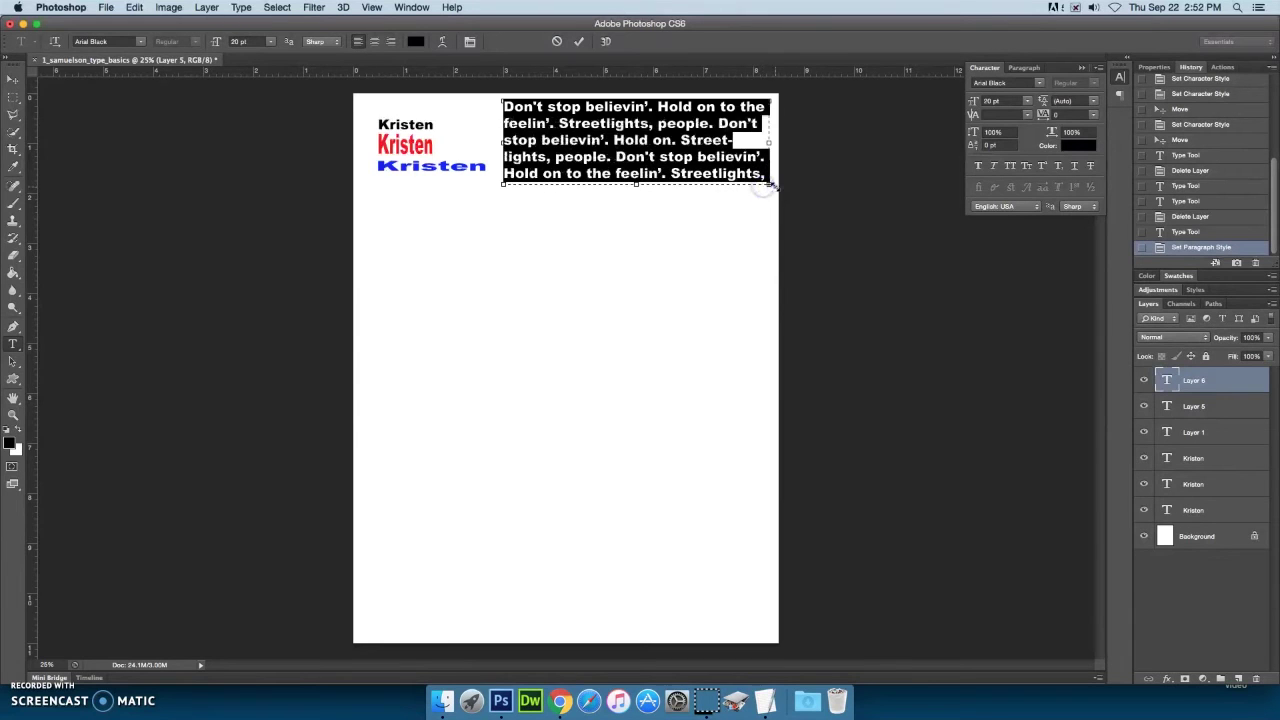
{"action": "left_click", "coordinate": [766, 184]}
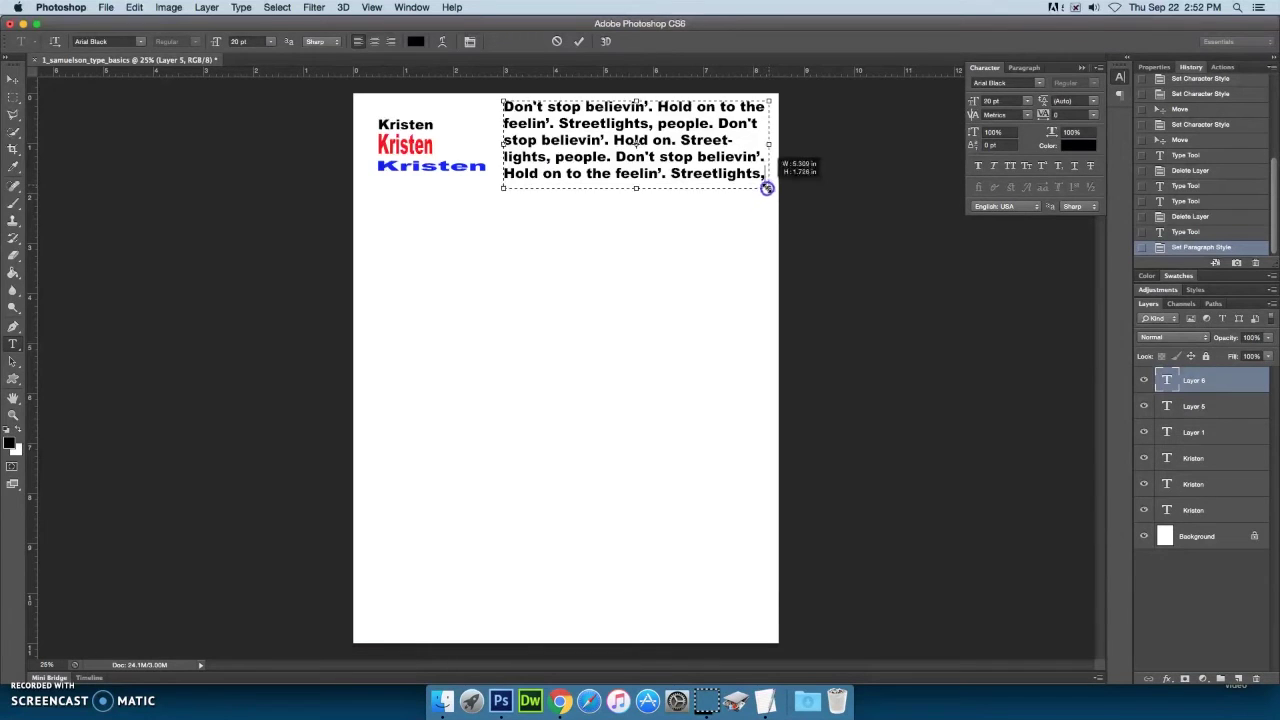
{"action": "left_click_drag", "start_coordinate": [767, 187], "coordinate": [740, 202]}
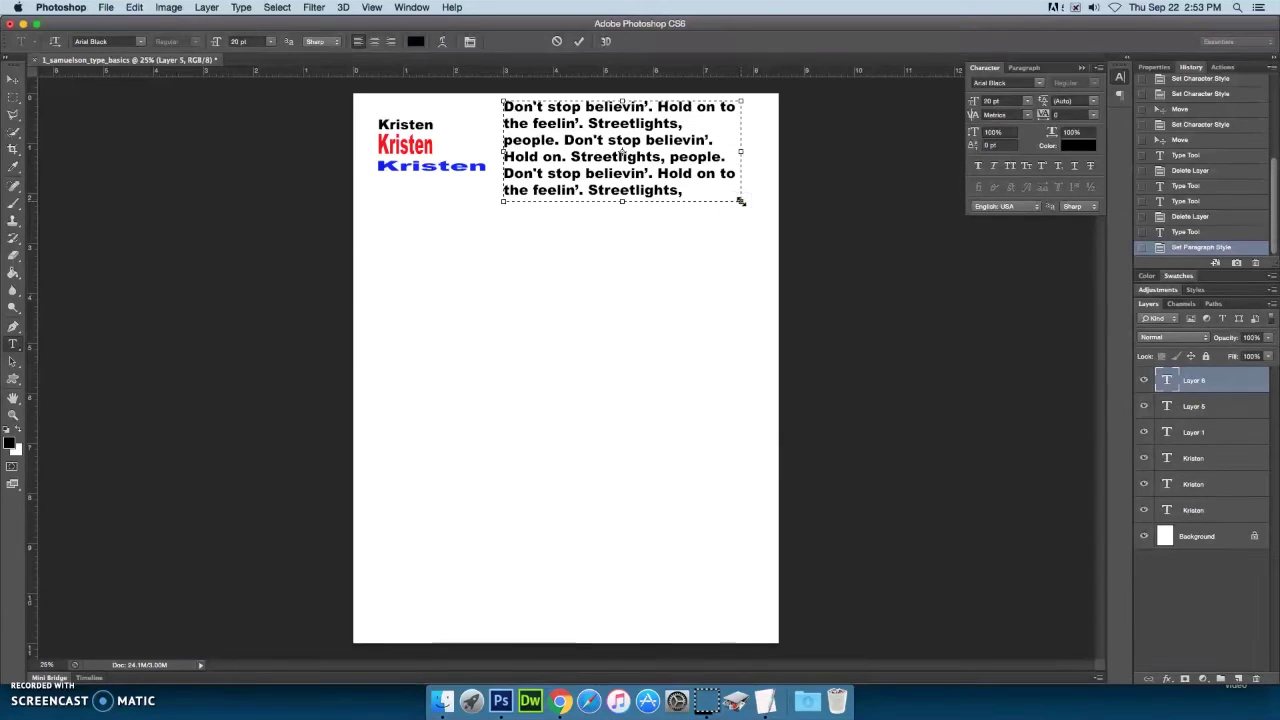
{"action": "left_click", "coordinate": [13, 78]}
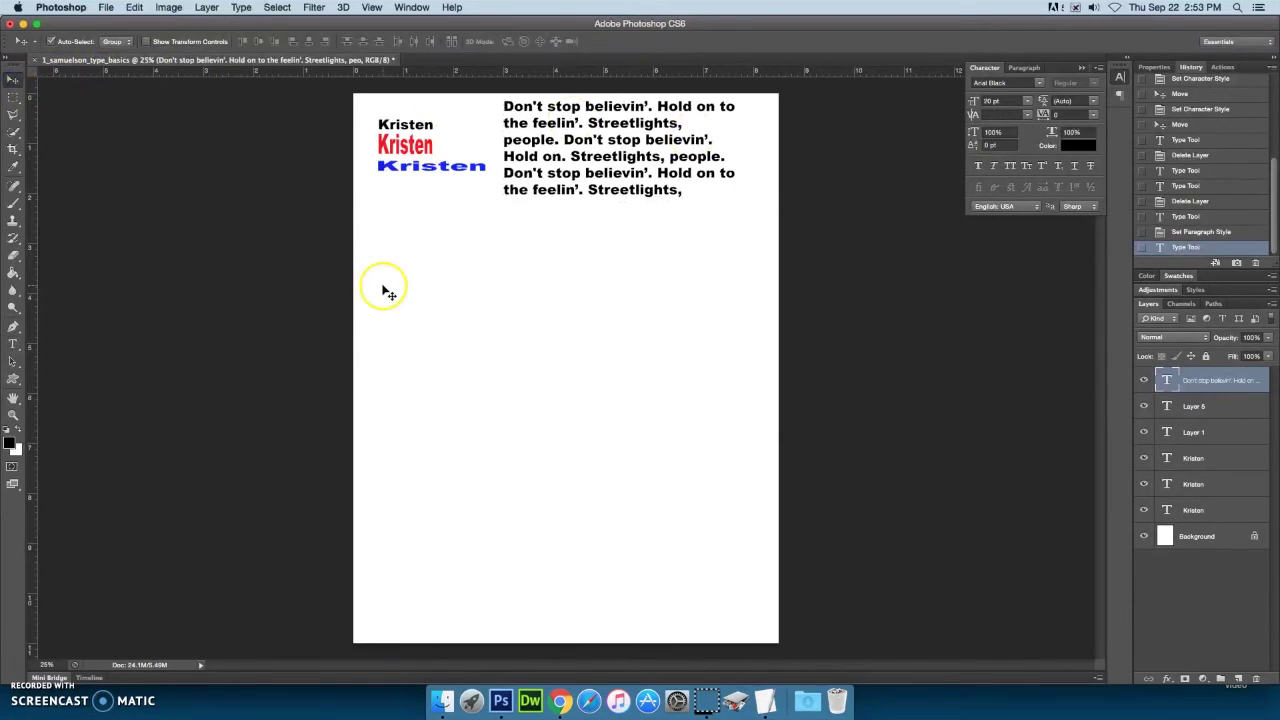
Step: Start a point text below the stacked names and paste the copied lyrics into it
{"action": "left_click", "coordinate": [13, 343]}
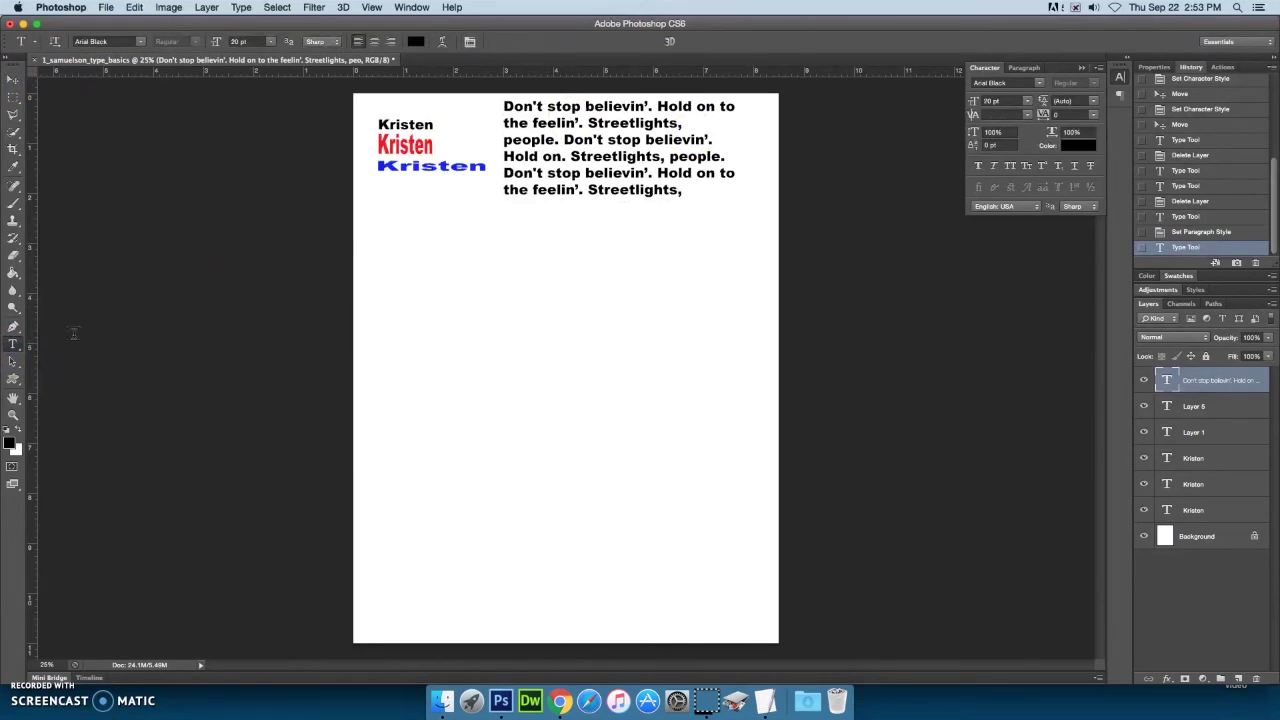
{"action": "left_click", "coordinate": [373, 227]}
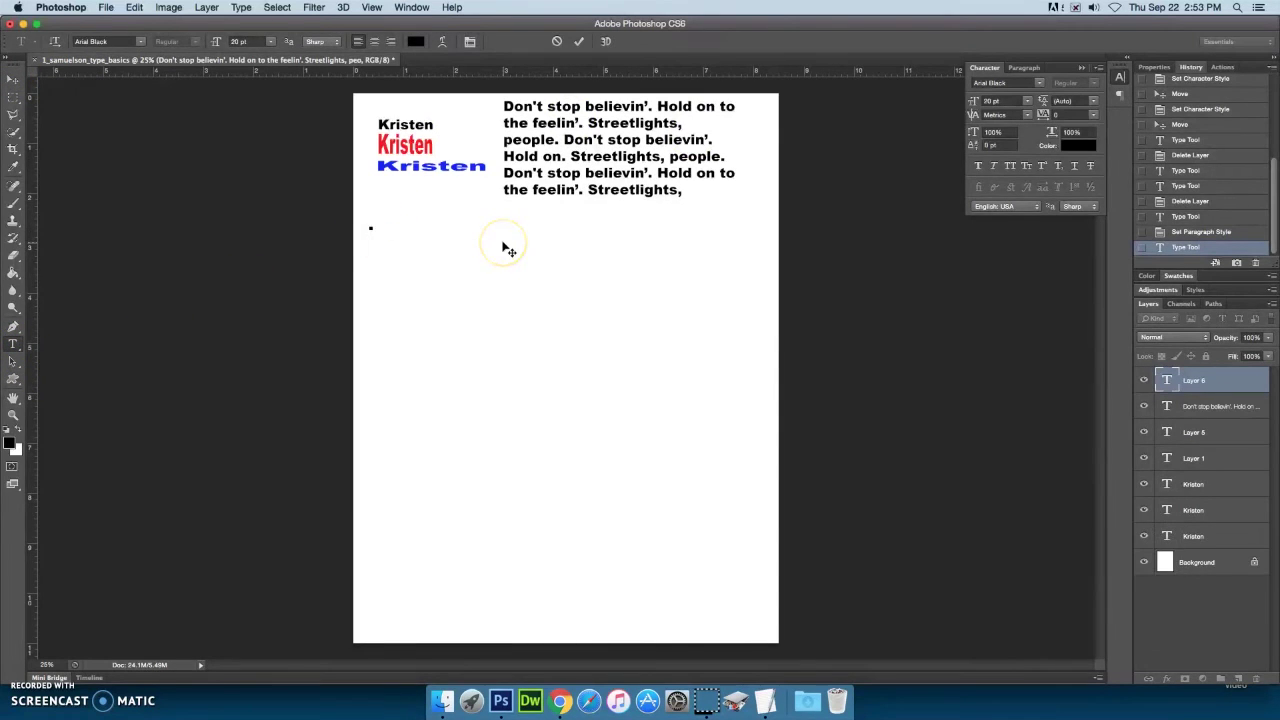
{"action": "key", "text": "super+v"}
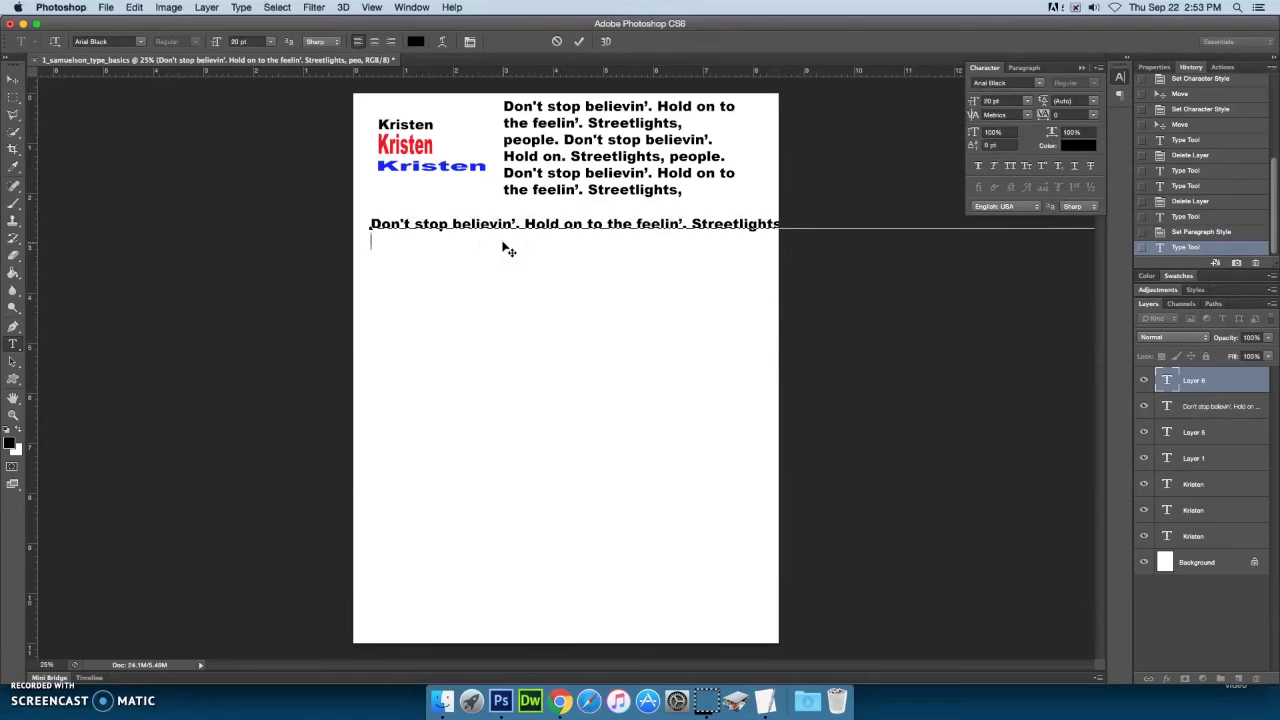
Step: Break the pasted lyrics into separate lines after the sentences and move the text block to the middle of the page
{"action": "key", "text": "Return"}
{"action": "left_click", "coordinate": [573, 233]}
{"action": "key", "text": "Return"}
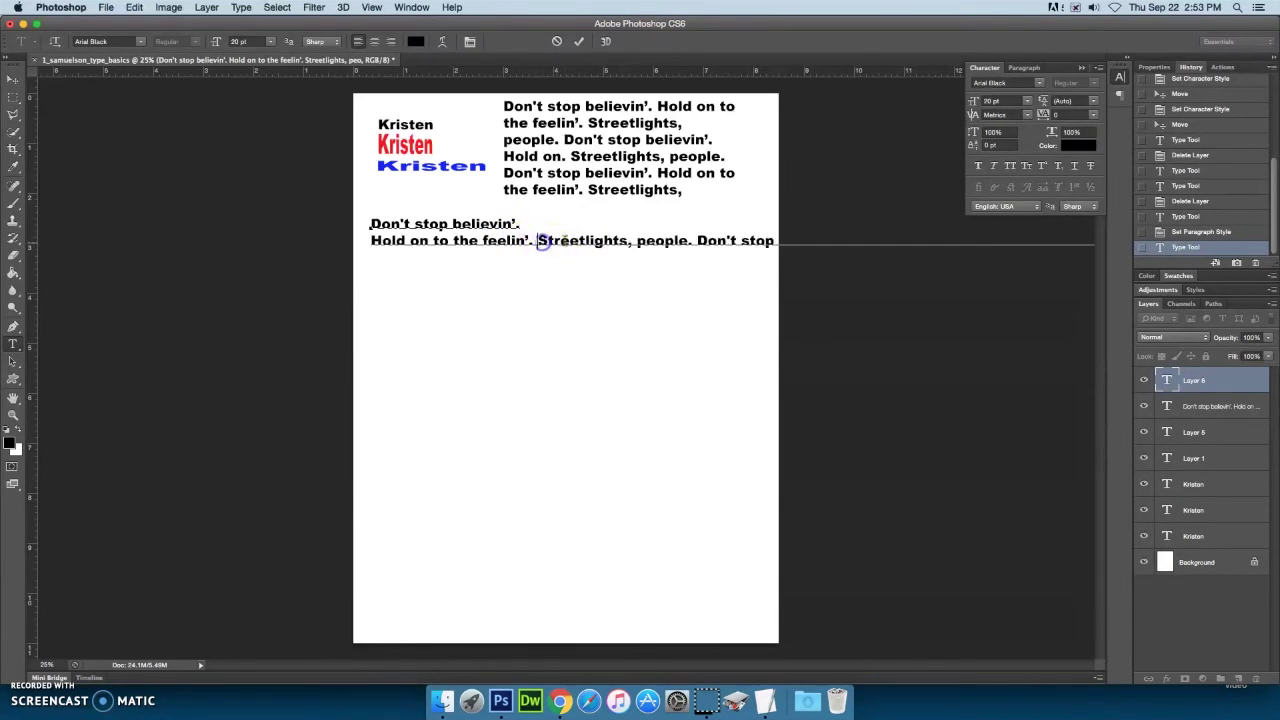
{"action": "key", "text": "Return"}
{"action": "left_click", "coordinate": [533, 260]}
{"action": "key", "text": "Return"}
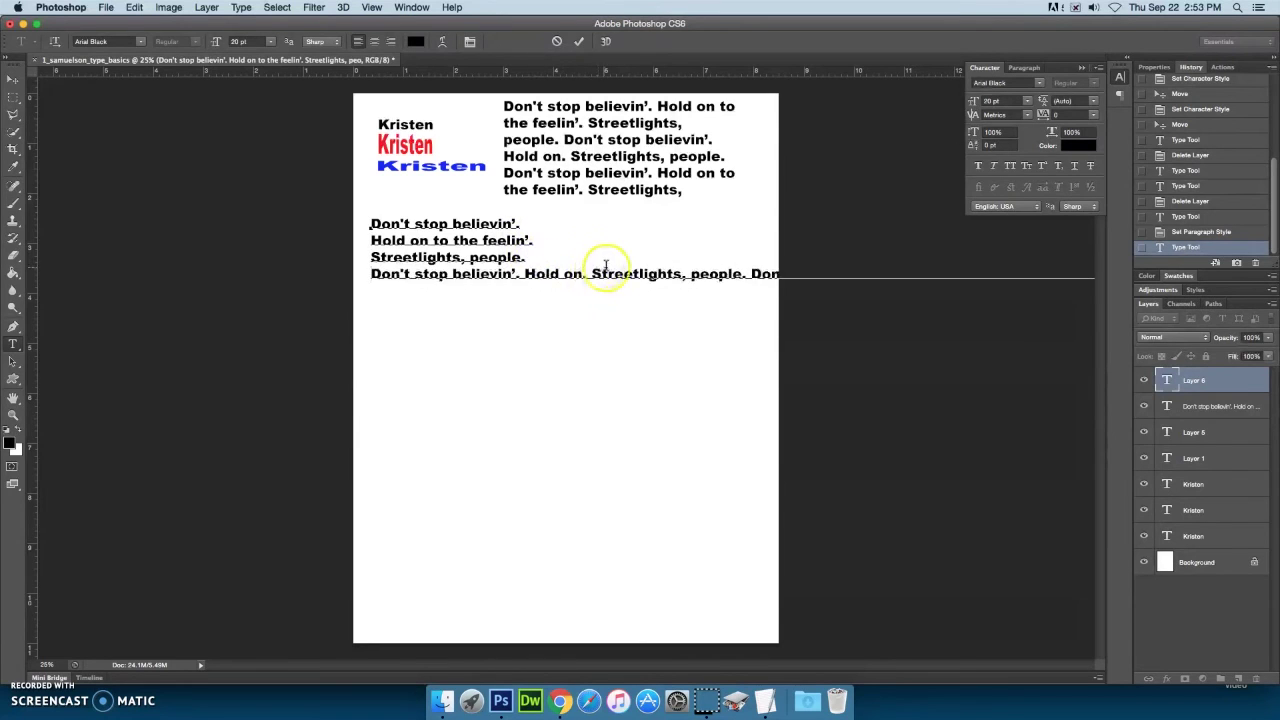
{"action": "key", "text": "Return"}
{"action": "key", "text": "BackSpace"}
{"action": "key", "text": "BackSpace"}
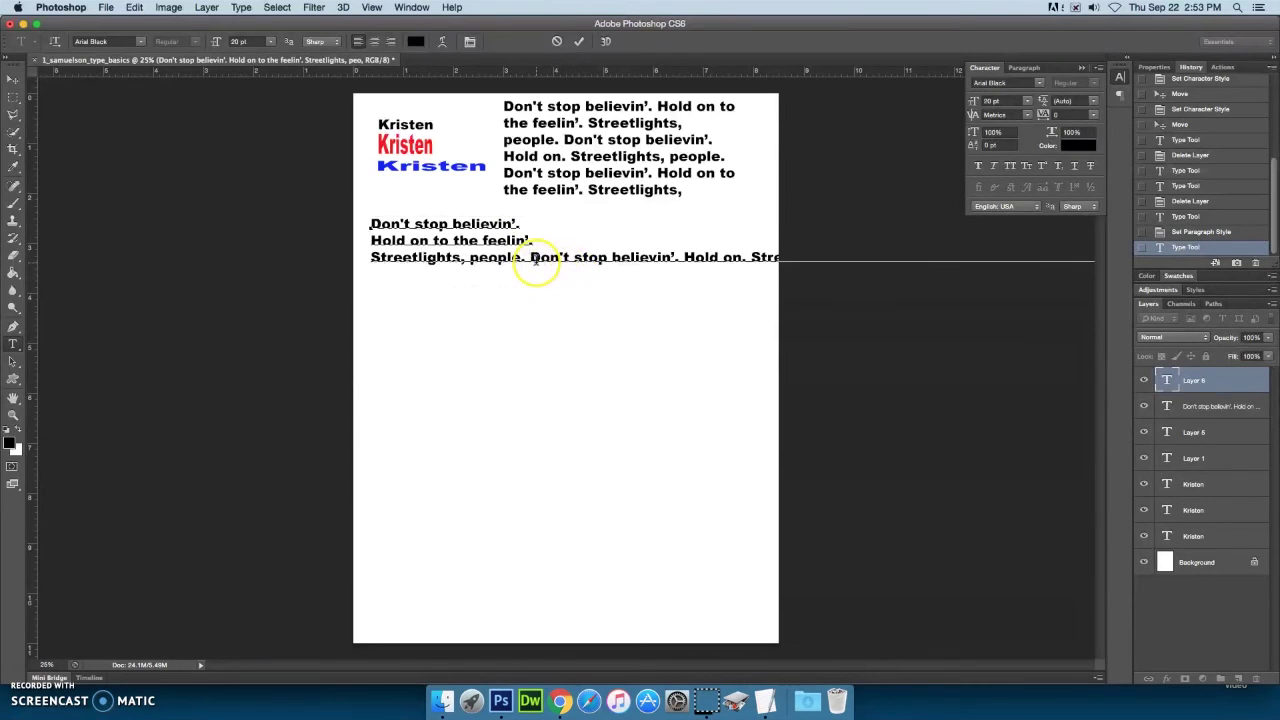
{"action": "key", "text": "Return"}
{"action": "left_click", "coordinate": [524, 276]}
{"action": "key", "text": "Return"}
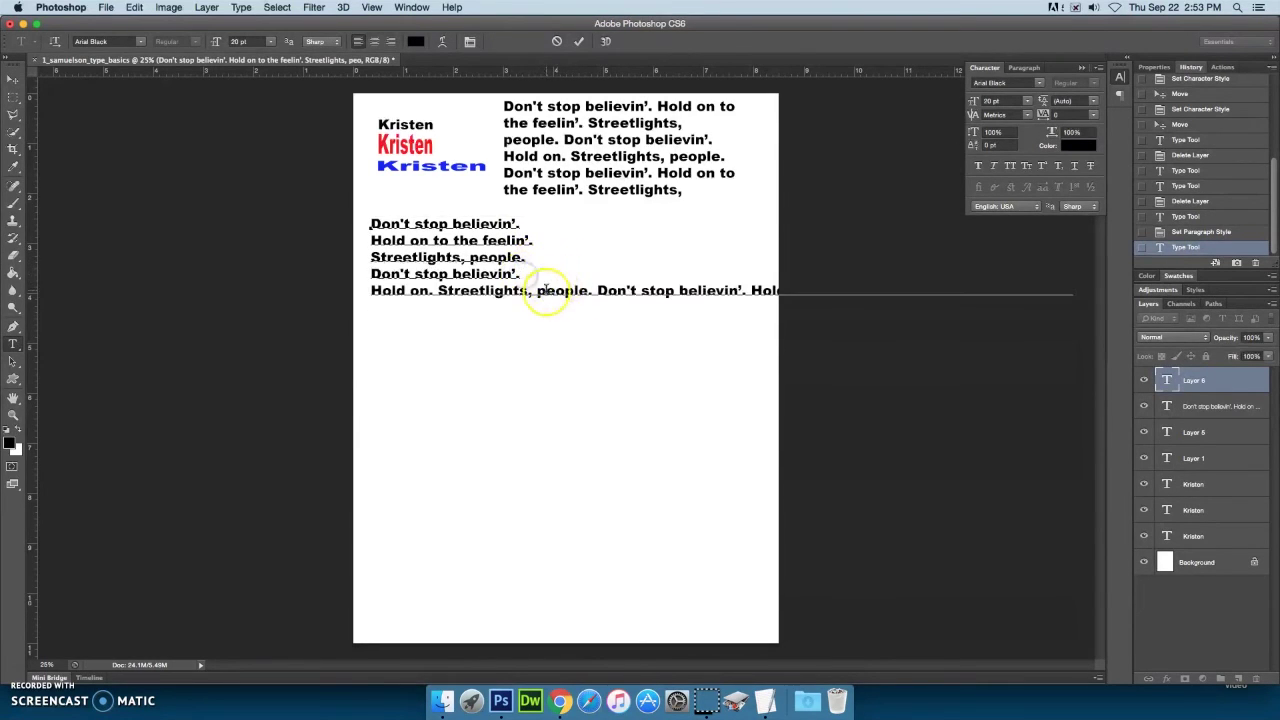
{"action": "left_click", "coordinate": [594, 290]}
{"action": "key", "text": "Return"}
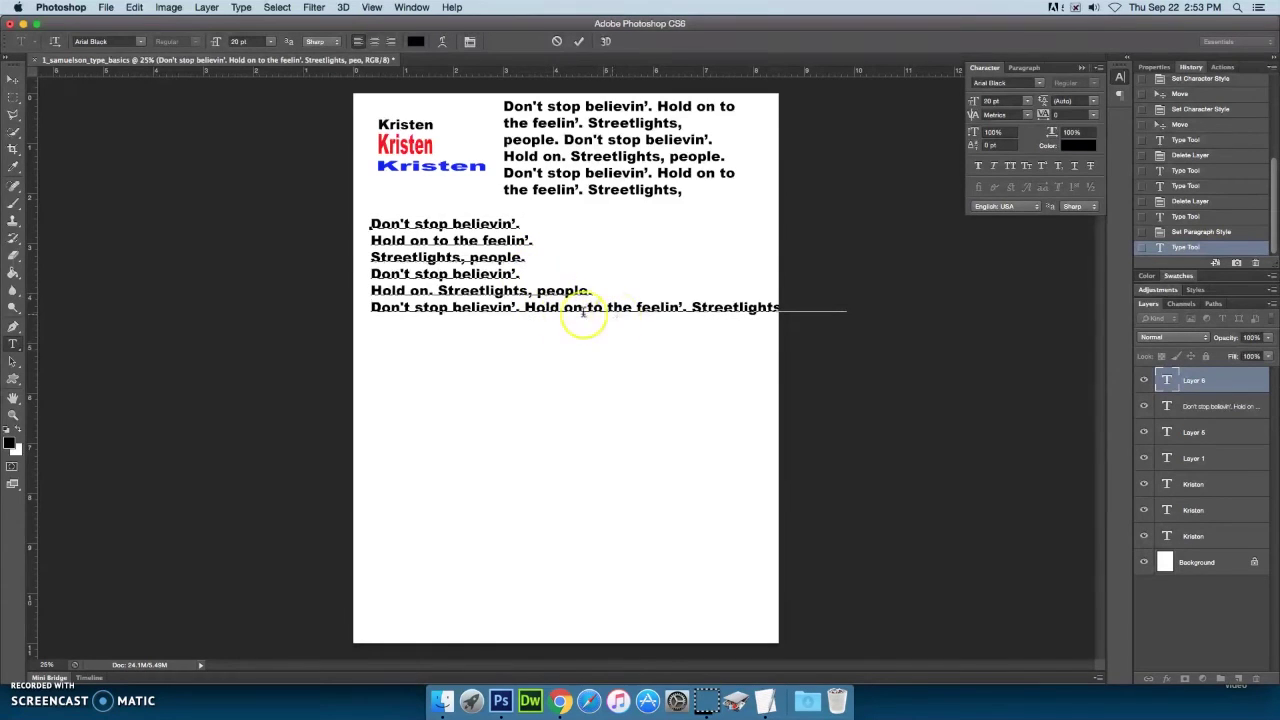
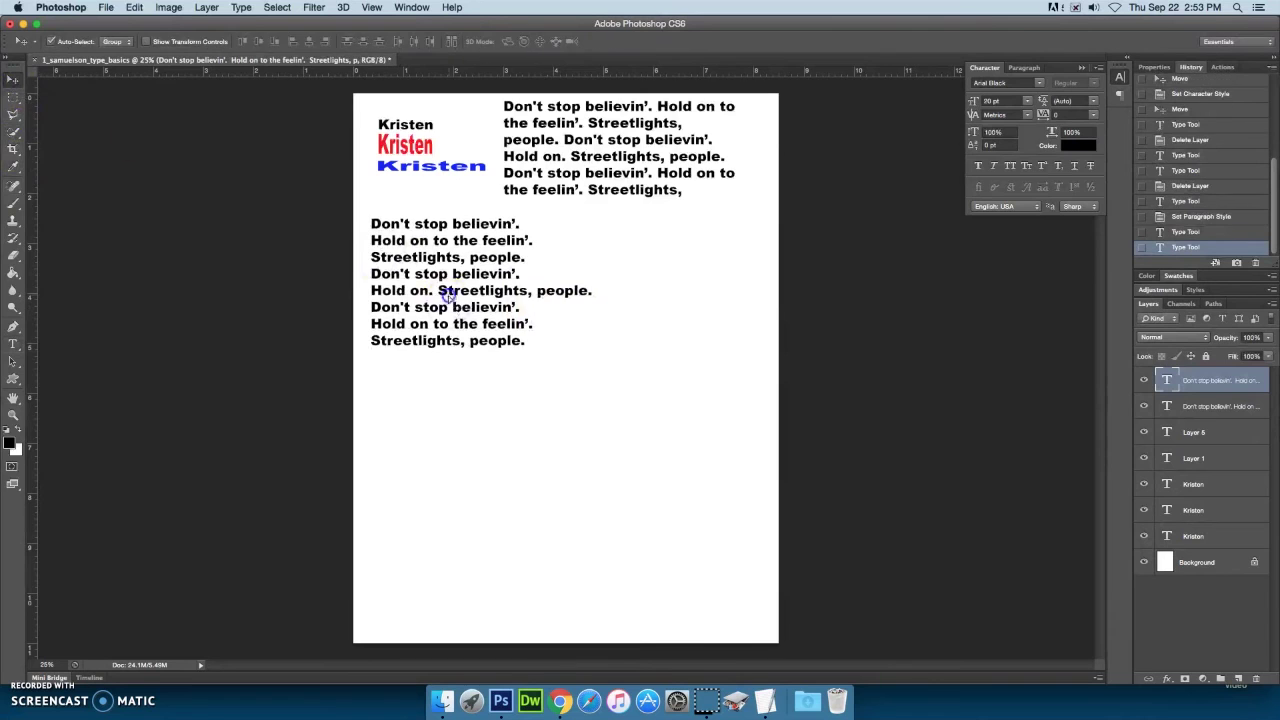
{"action": "left_click_drag", "start_coordinate": [443, 289], "coordinate": [547, 363]}
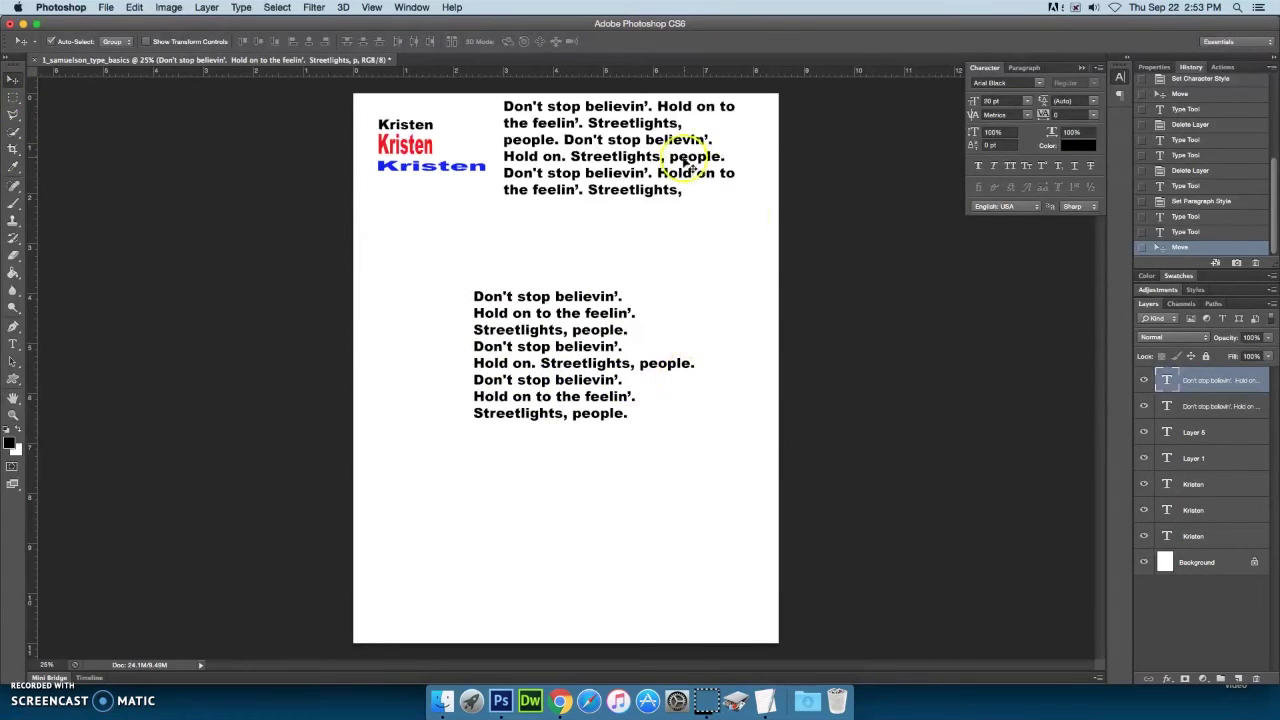
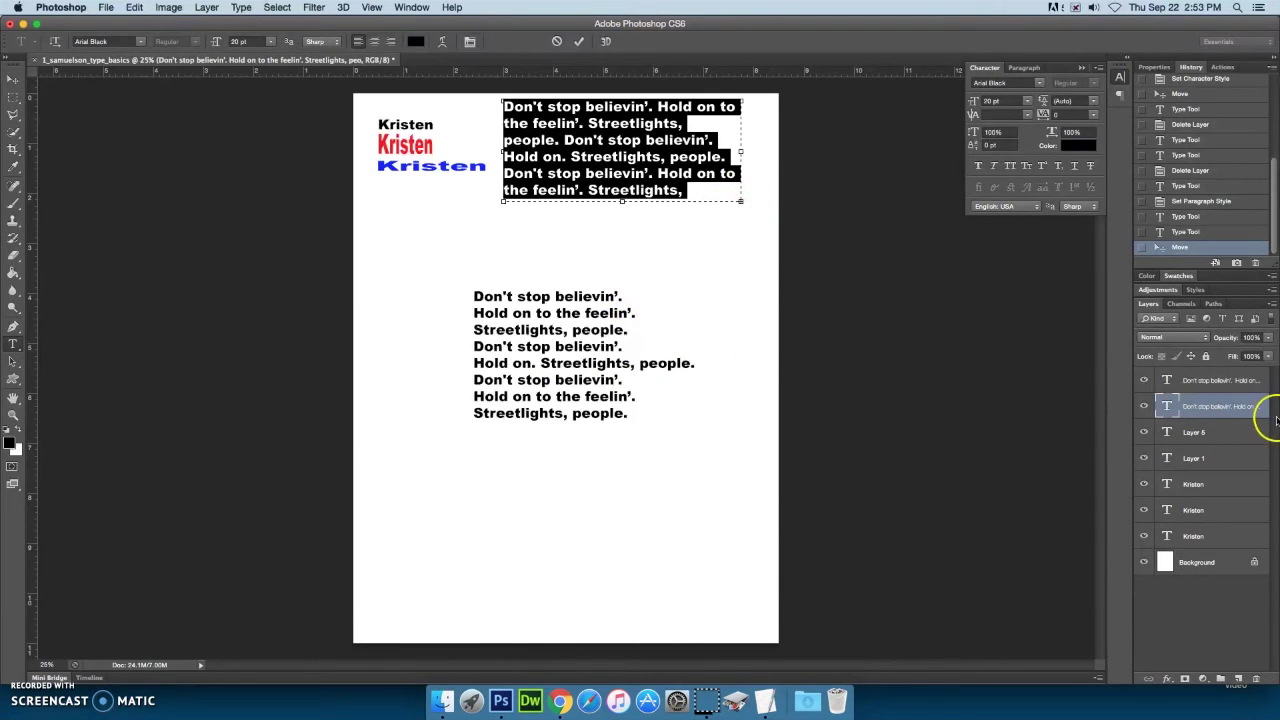
Step: Leave the paragraph text's editing mode and delete the layer with the line-broken lyrics
{"action": "key", "text": "super+Return"}
{"action": "key", "text": "v"}
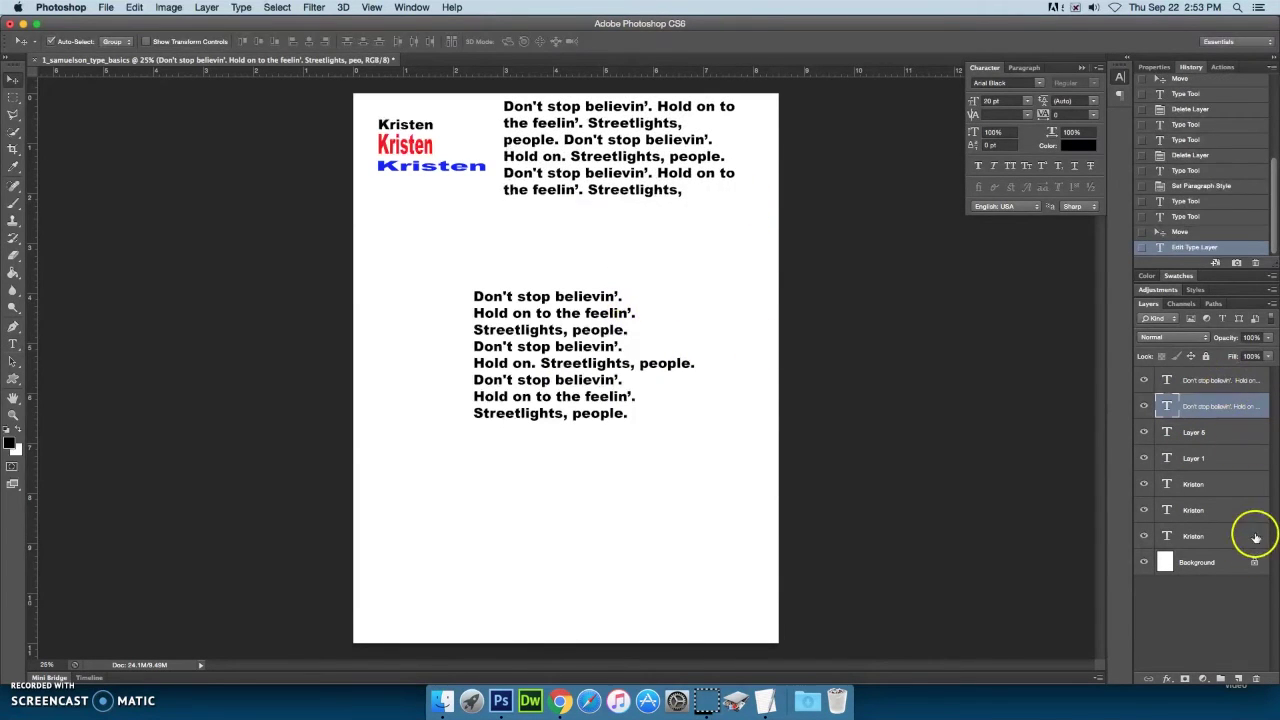
{"action": "left_click", "coordinate": [1222, 383]}
{"action": "left_click", "coordinate": [1256, 678]}
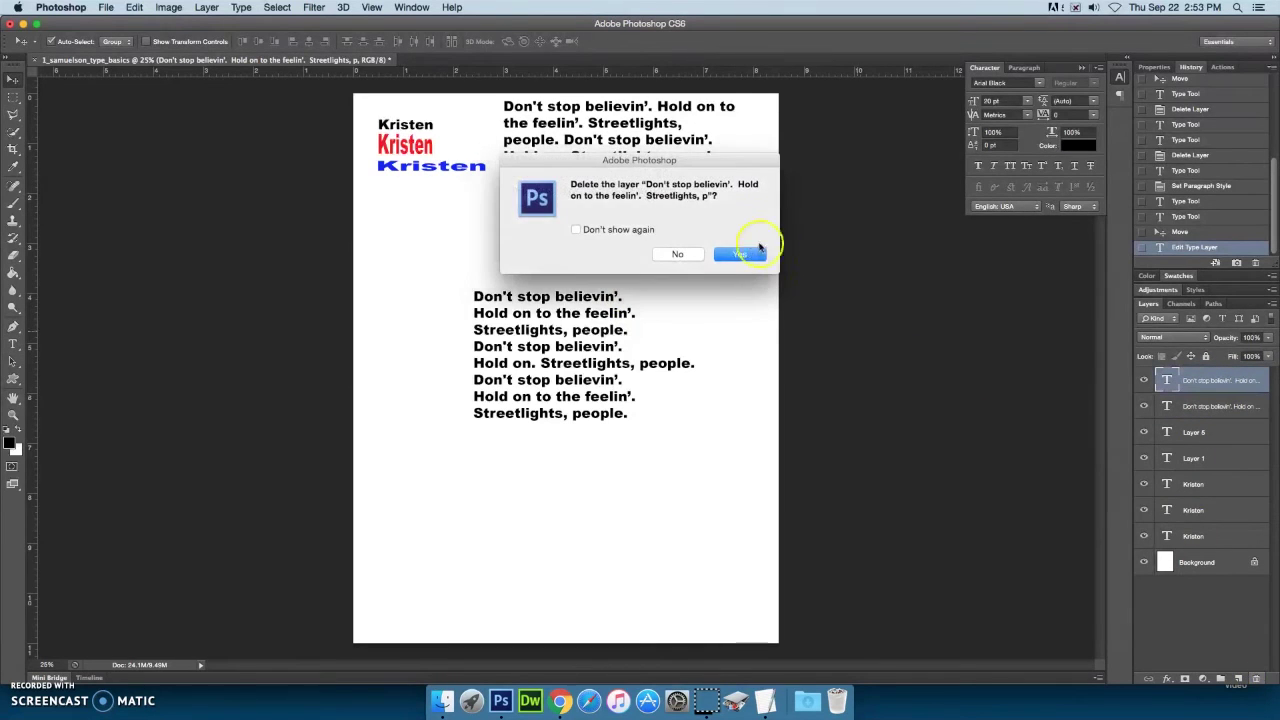
{"action": "left_click", "coordinate": [757, 251]}
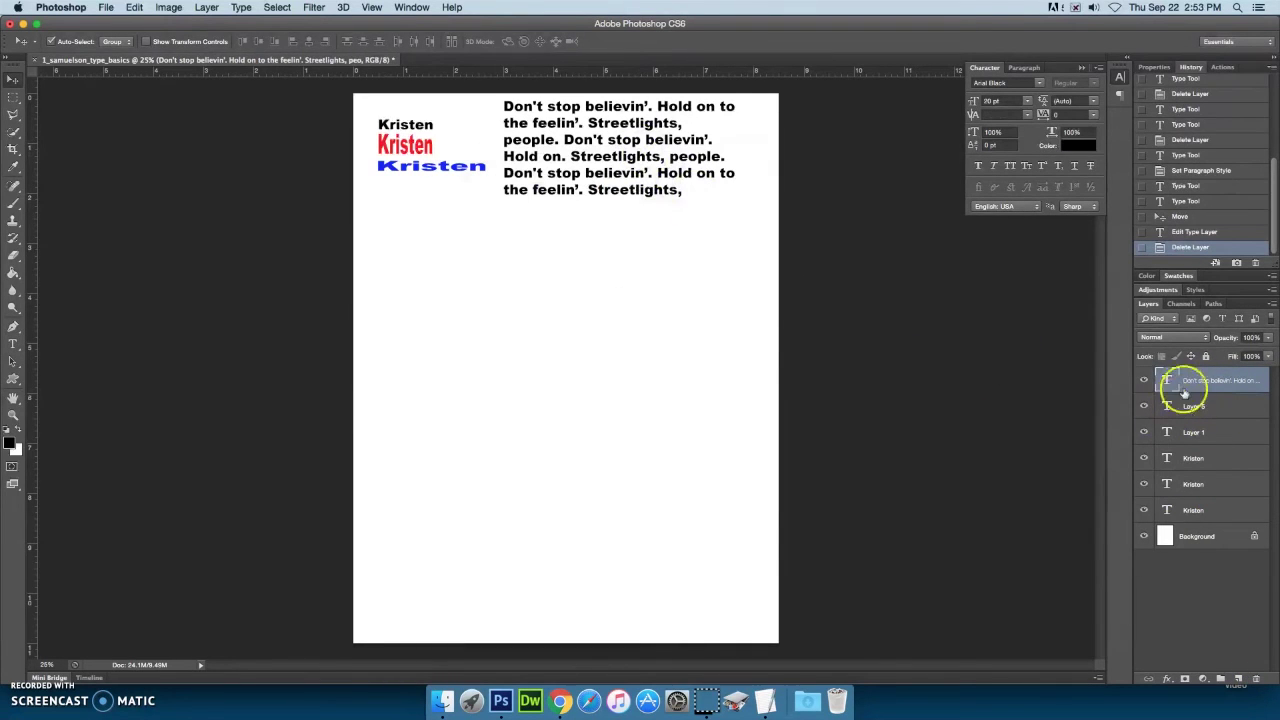
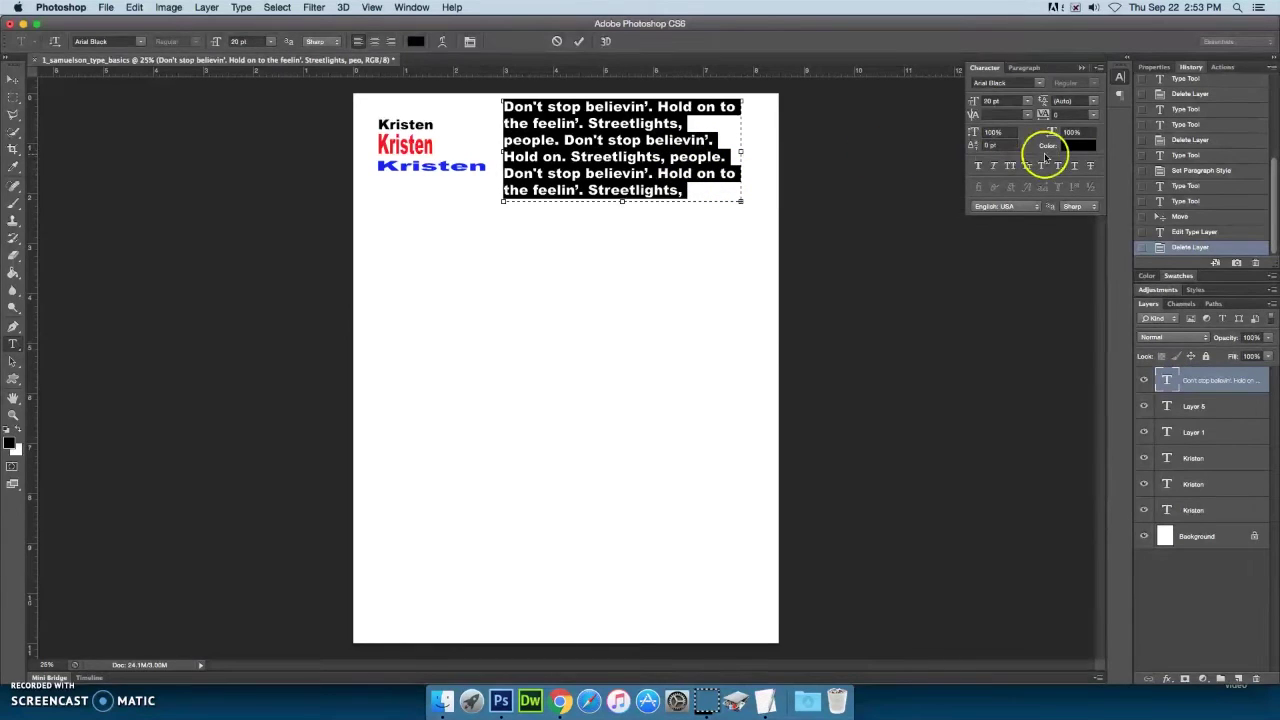
Step: Try centred and right alignment on the selected lyrics paragraph, and return it to left alignment
{"action": "left_click", "coordinate": [1025, 68]}
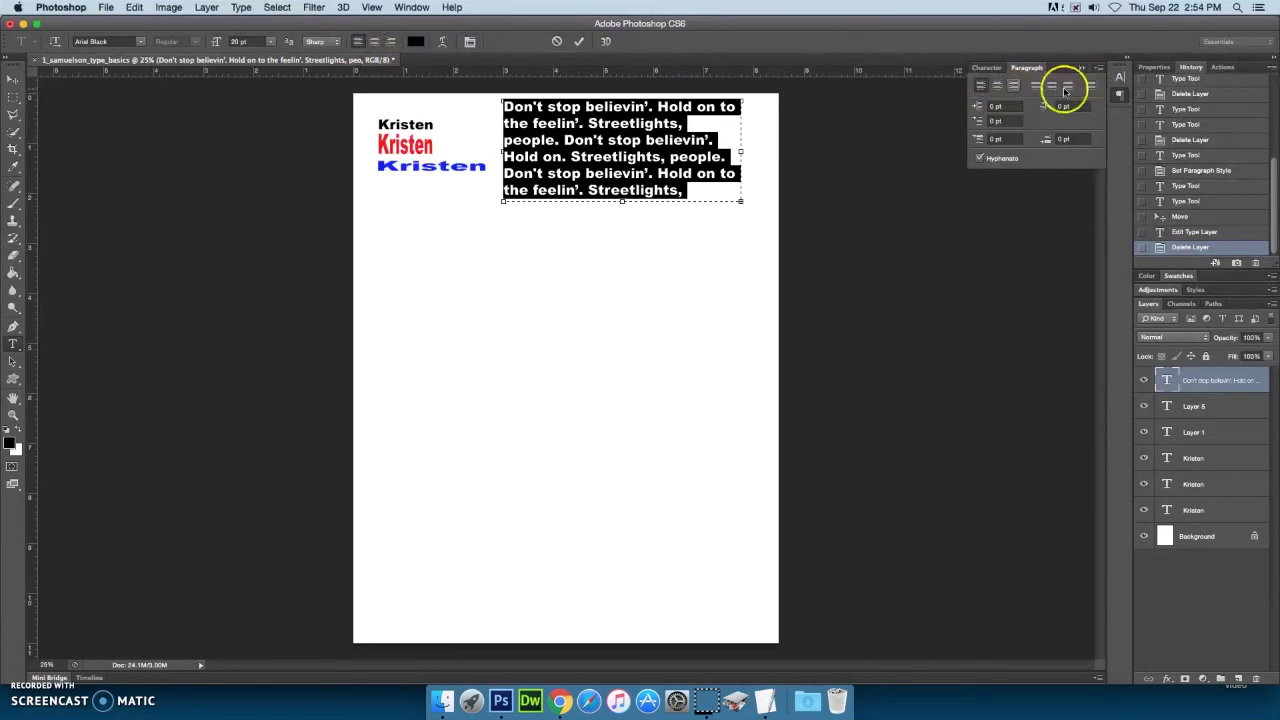
{"action": "left_click", "coordinate": [997, 87]}
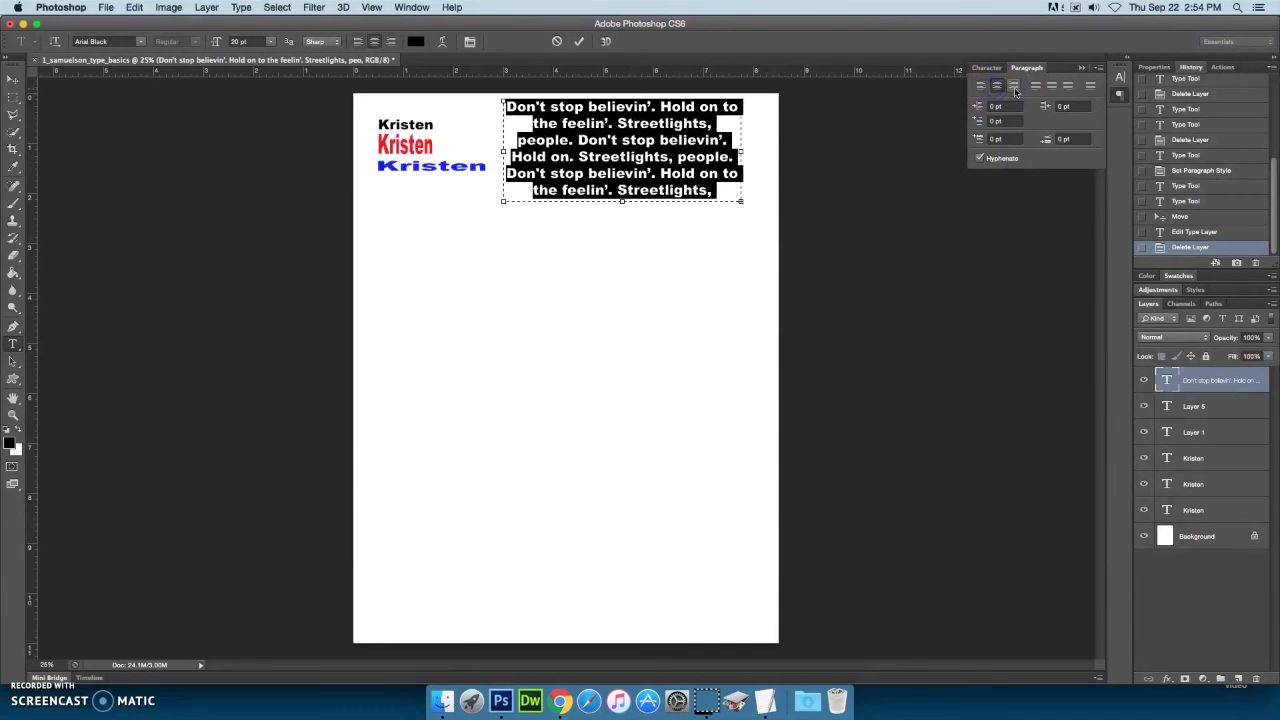
{"action": "left_click", "coordinate": [1014, 87]}
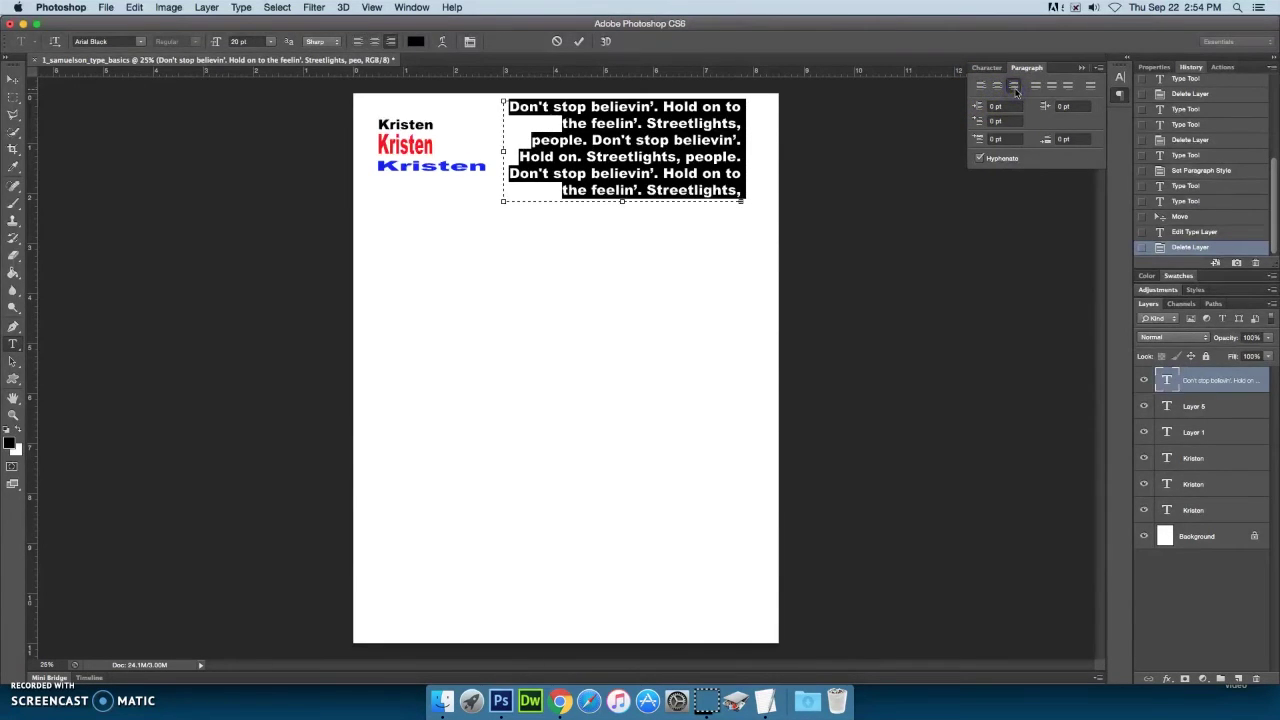
{"action": "left_click", "coordinate": [980, 87]}
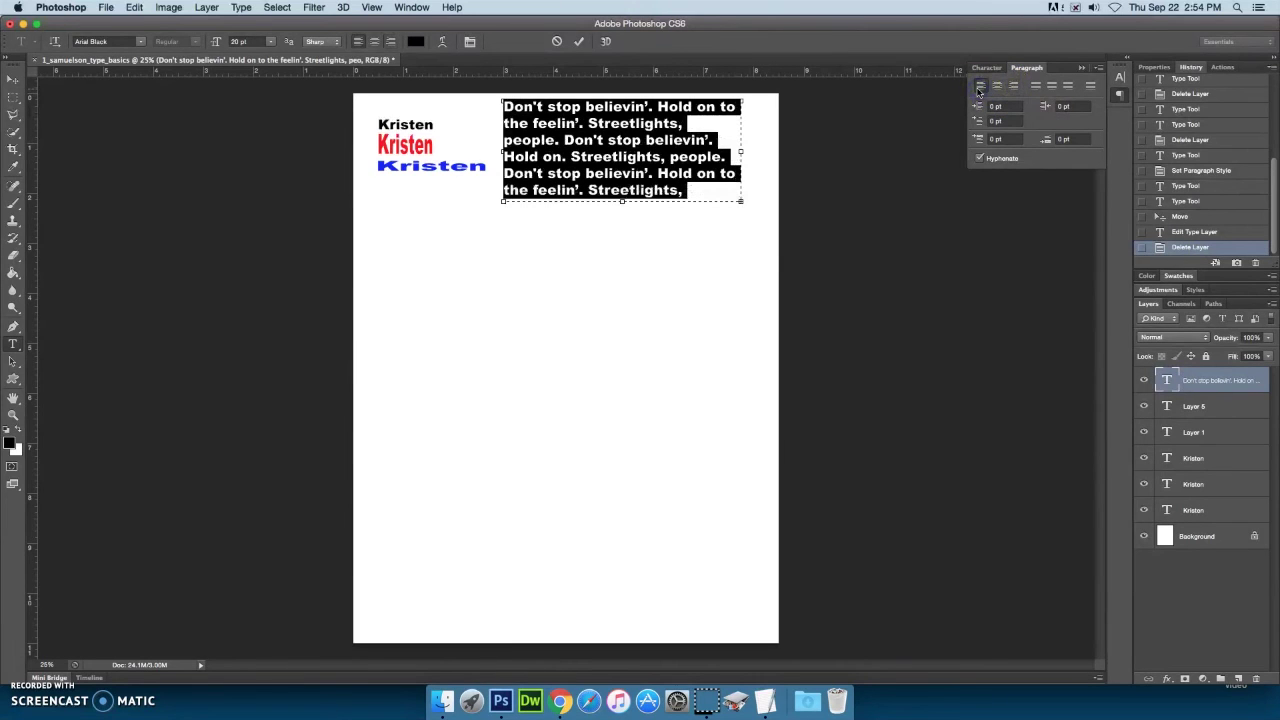
Step: Try justifying the paragraph with its last line left, centred, right and fully justified, and return it to left alignment
{"action": "left_click", "coordinate": [1037, 87]}
{"action": "left_click", "coordinate": [1037, 87]}
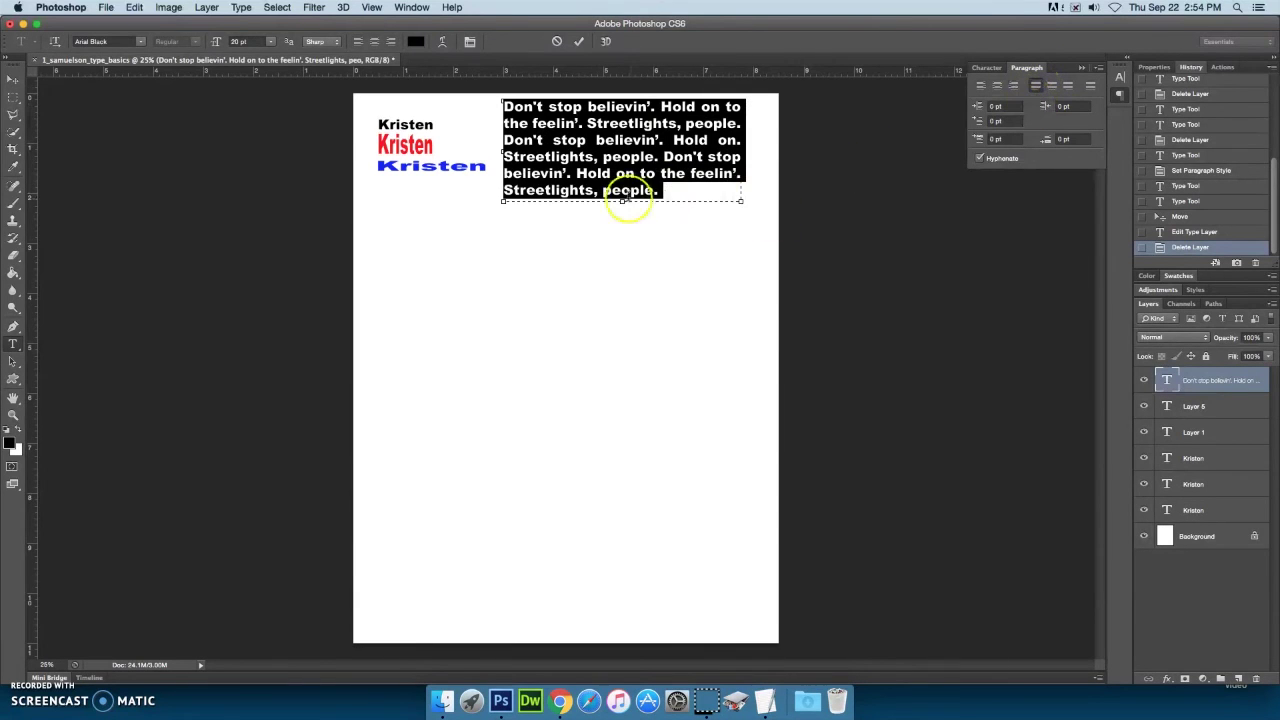
{"action": "left_click", "coordinate": [1053, 87]}
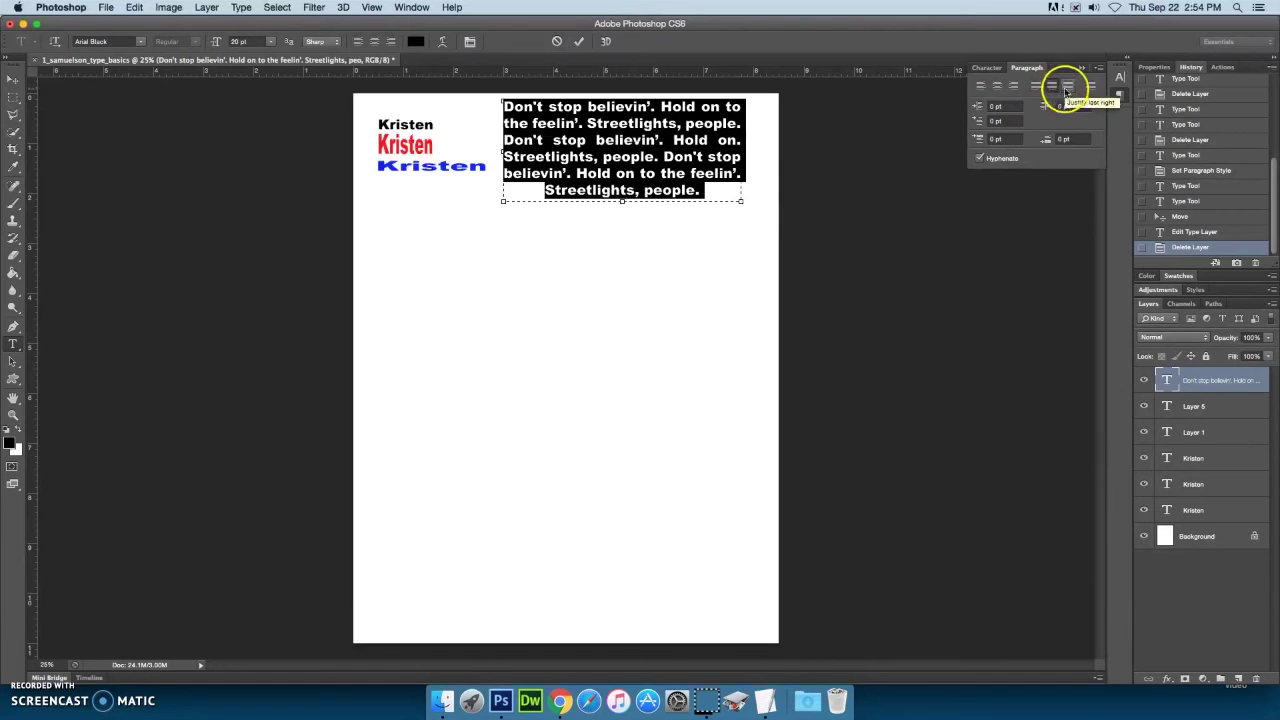
{"action": "left_click", "coordinate": [1067, 87]}
{"action": "left_click", "coordinate": [1089, 87]}
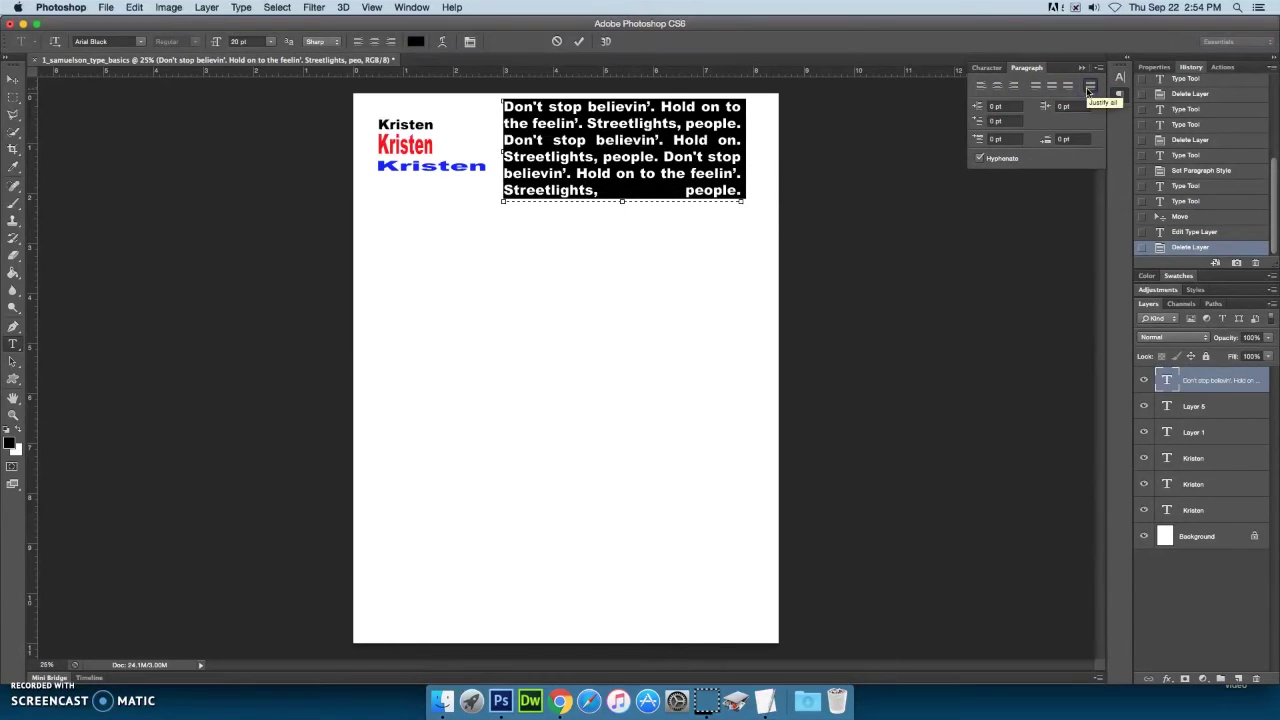
{"action": "left_click", "coordinate": [1036, 87]}
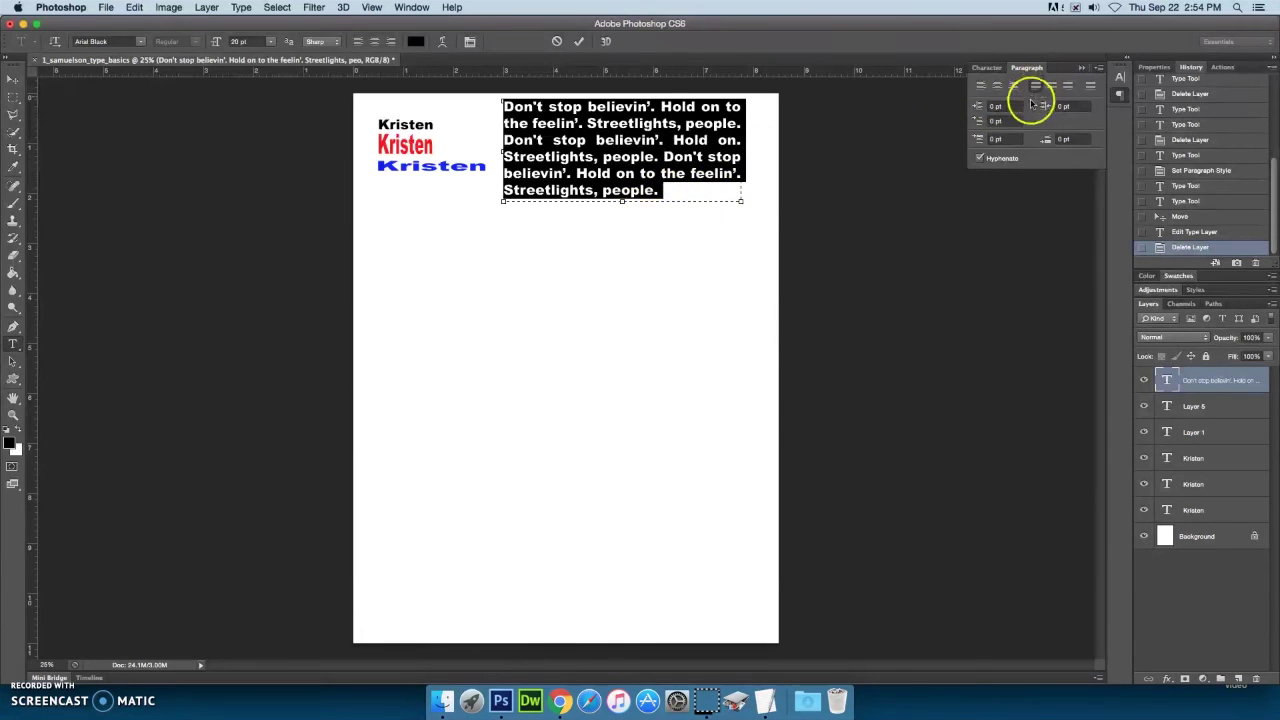
{"action": "left_click", "coordinate": [981, 86]}
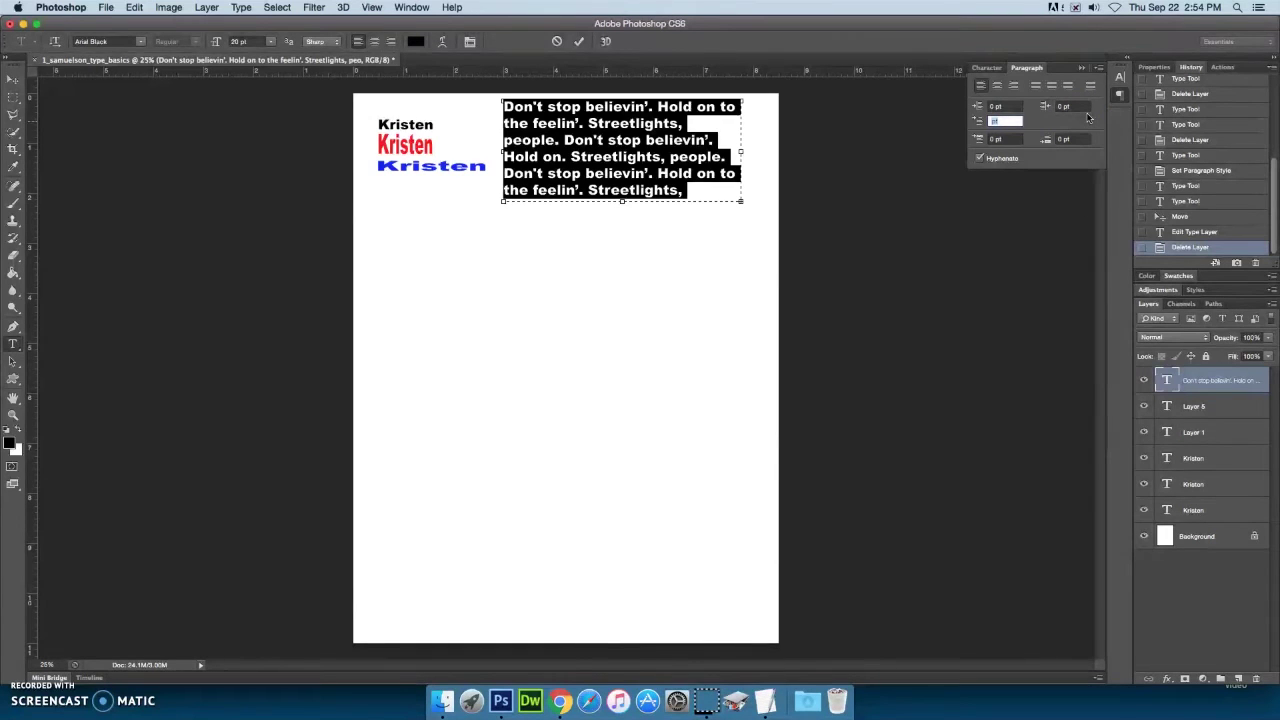
Step: Indent the paragraph's first line by 25 pt, commit the text and nudge the block slightly right and down
{"action": "left_click", "coordinate": [1000, 121]}
{"action": "type", "text": "25"}
{"action": "key", "text": "Return"}
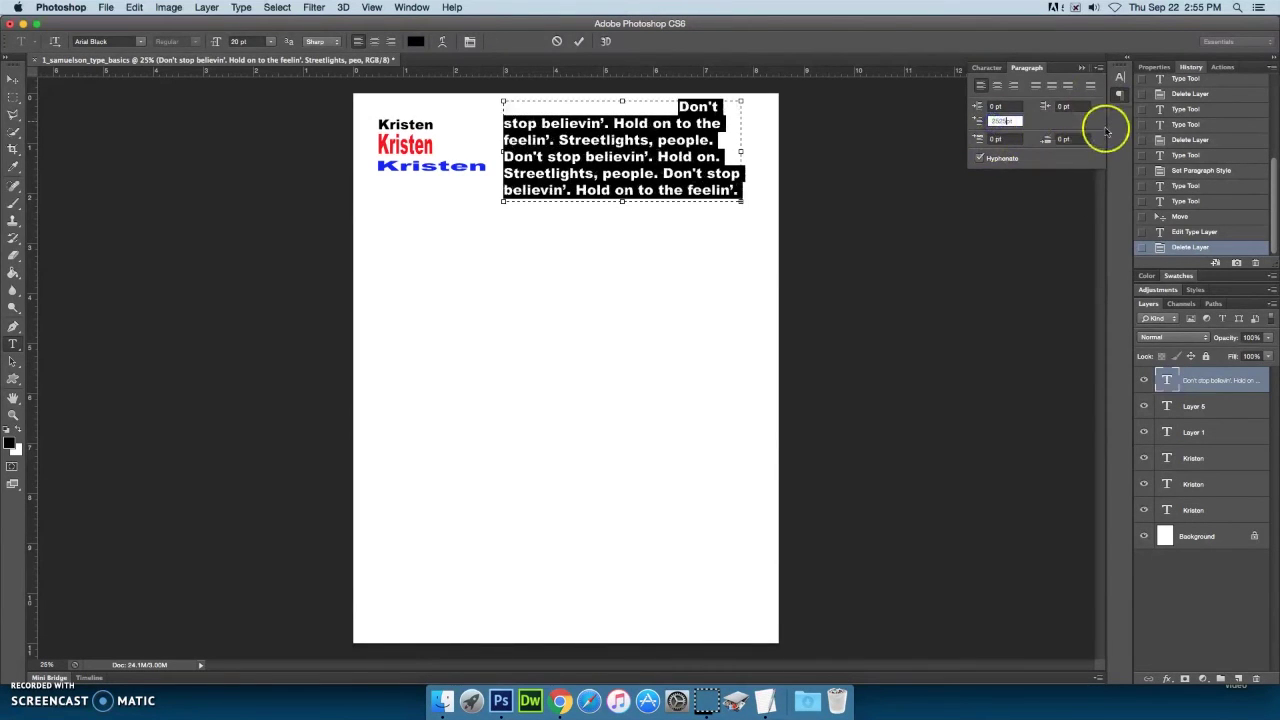
{"action": "type", "text": "25"}
{"action": "key", "text": "Return"}
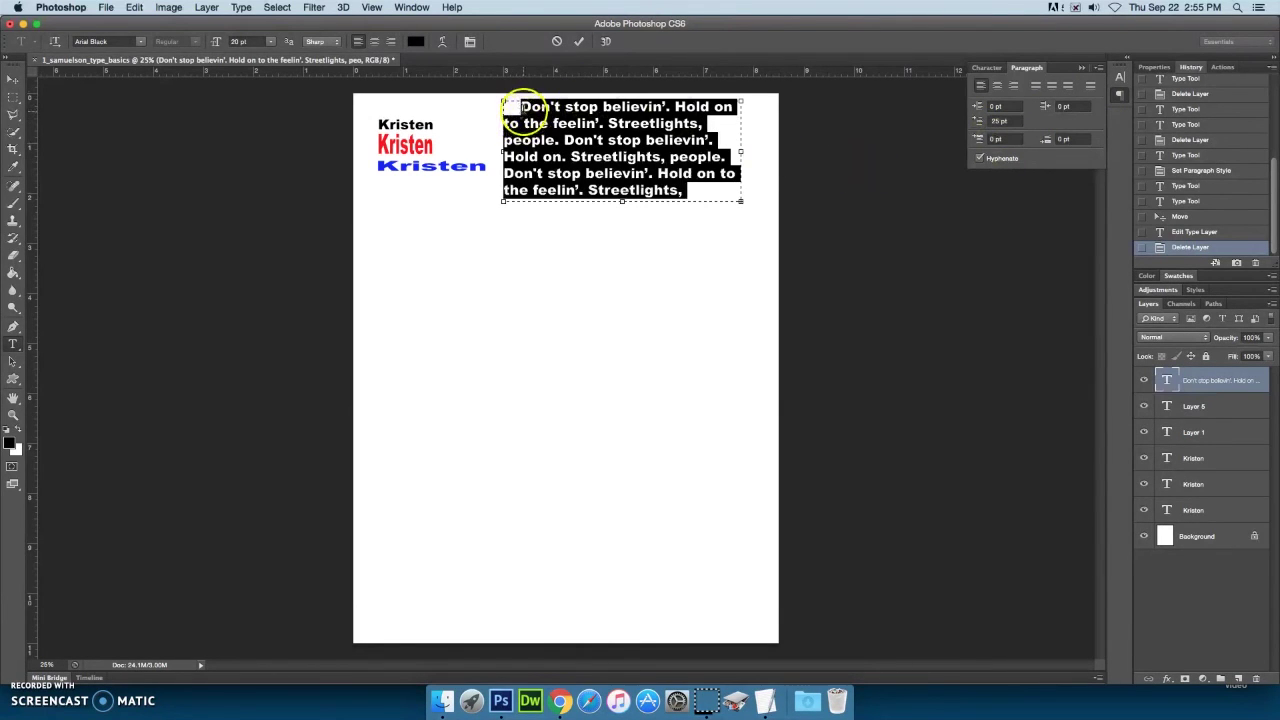
{"action": "left_click", "coordinate": [13, 78]}
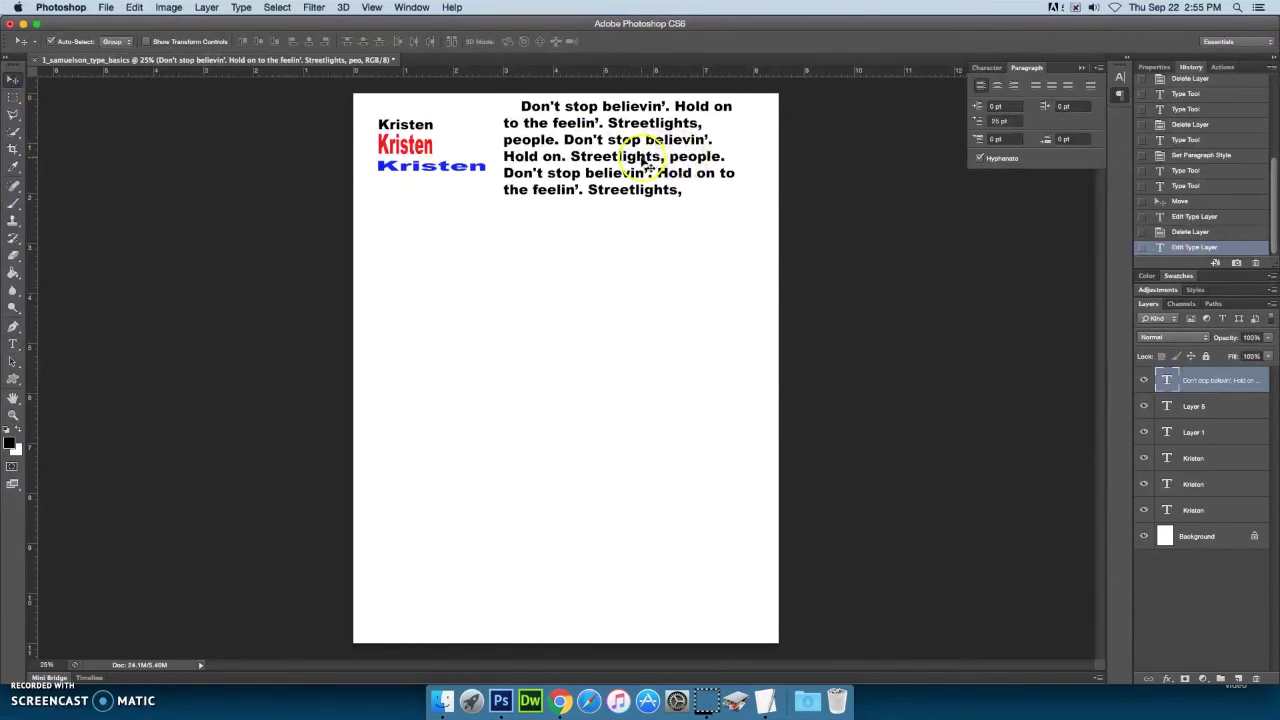
{"action": "left_click_drag", "start_coordinate": [653, 157], "coordinate": [667, 159]}
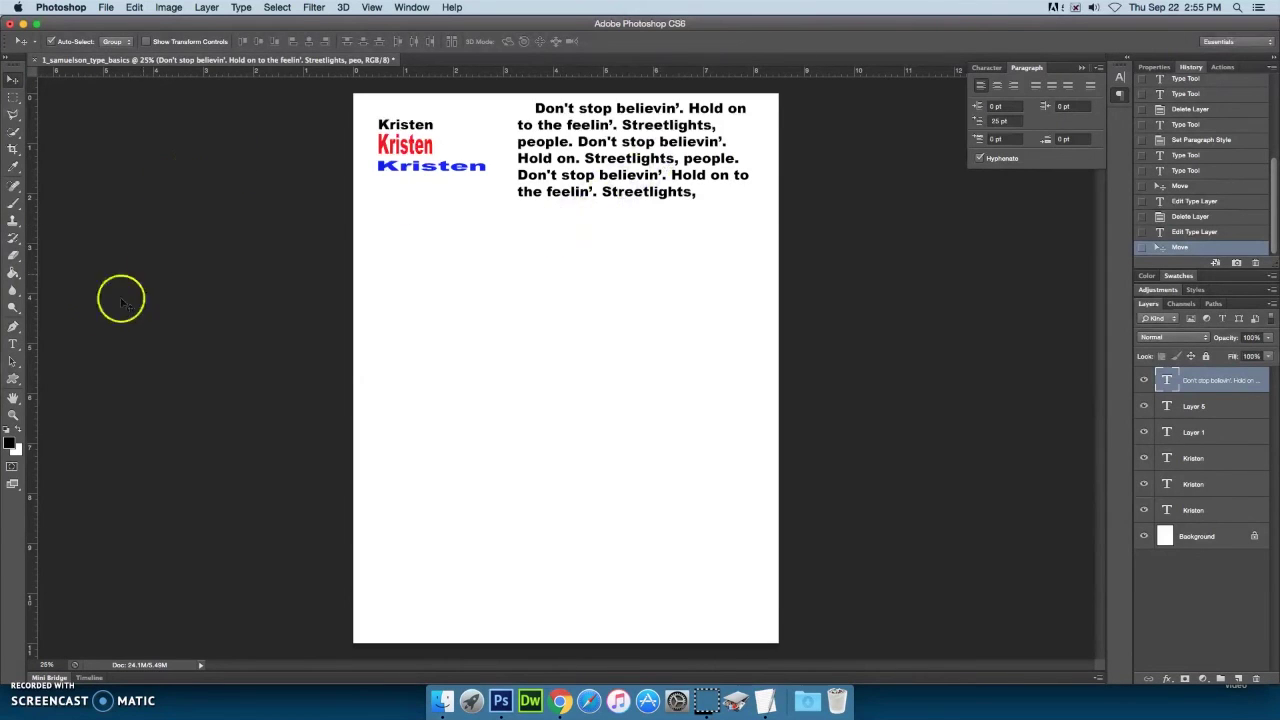
Step: Add the last name as vertical text below the stacked names with the Vertical Type Tool
{"action": "left_click", "coordinate": [13, 345]}
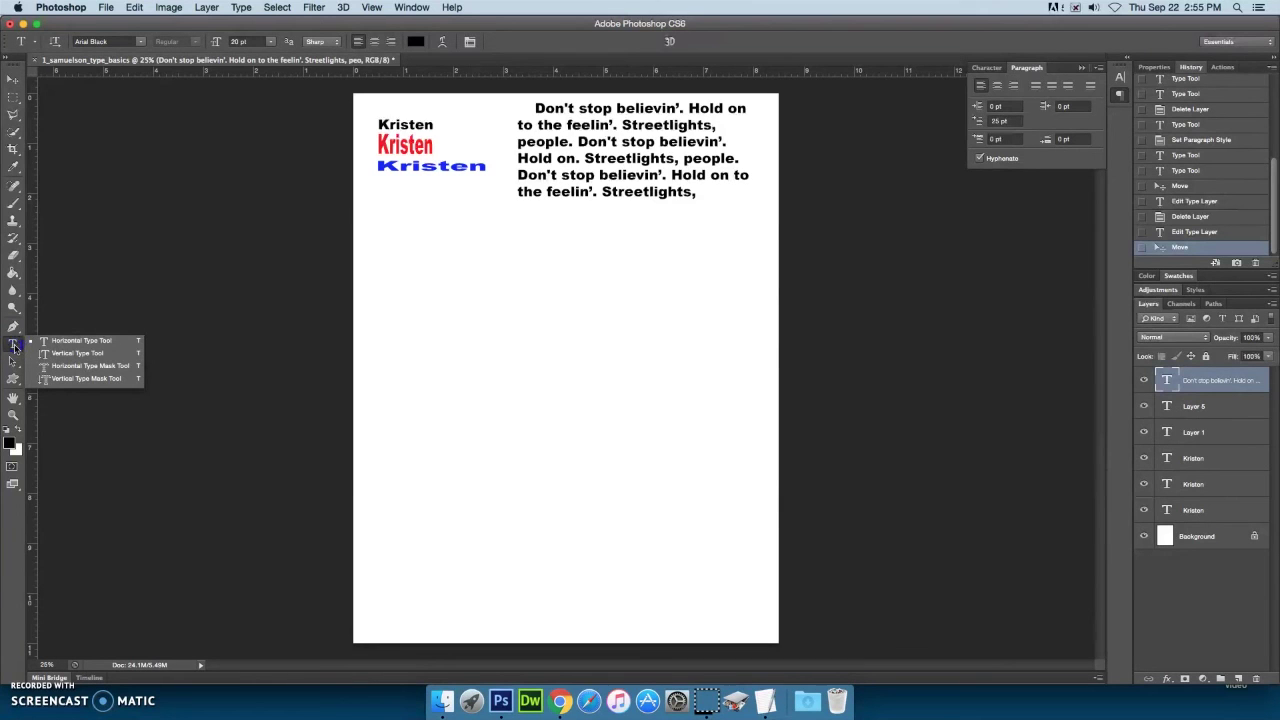
{"action": "left_click", "coordinate": [62, 358]}
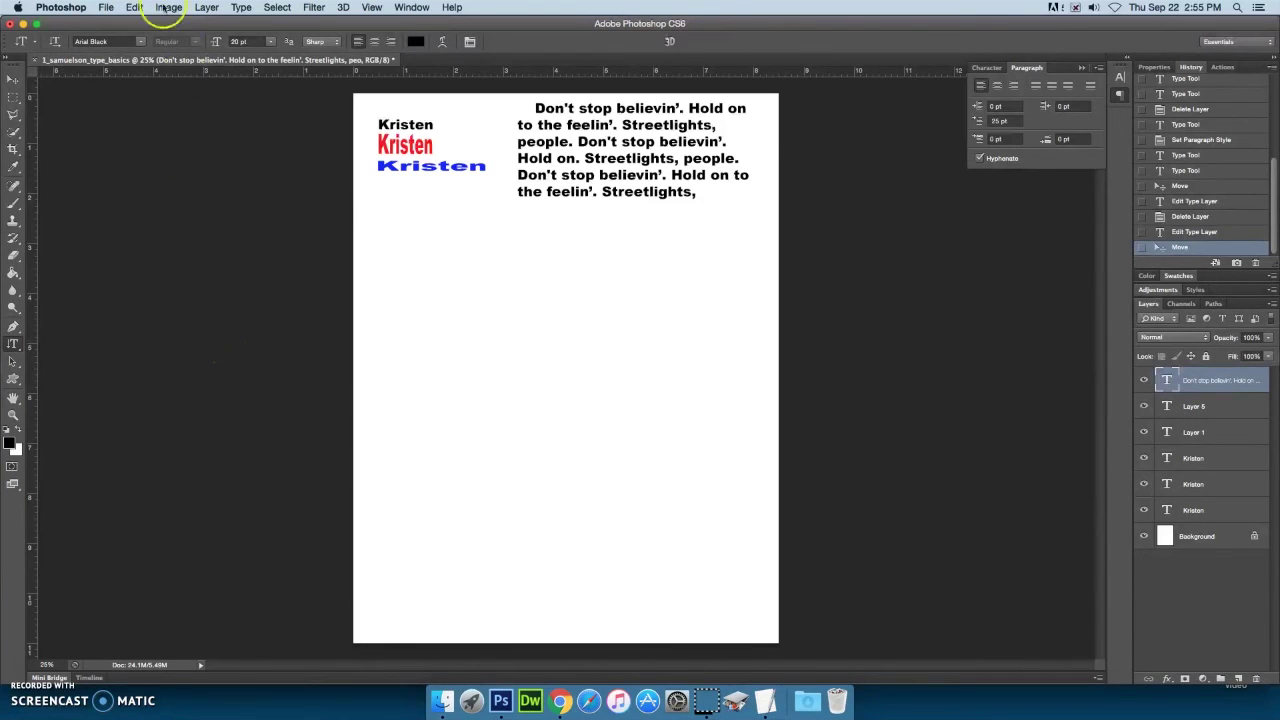
{"action": "left_click", "coordinate": [390, 243]}
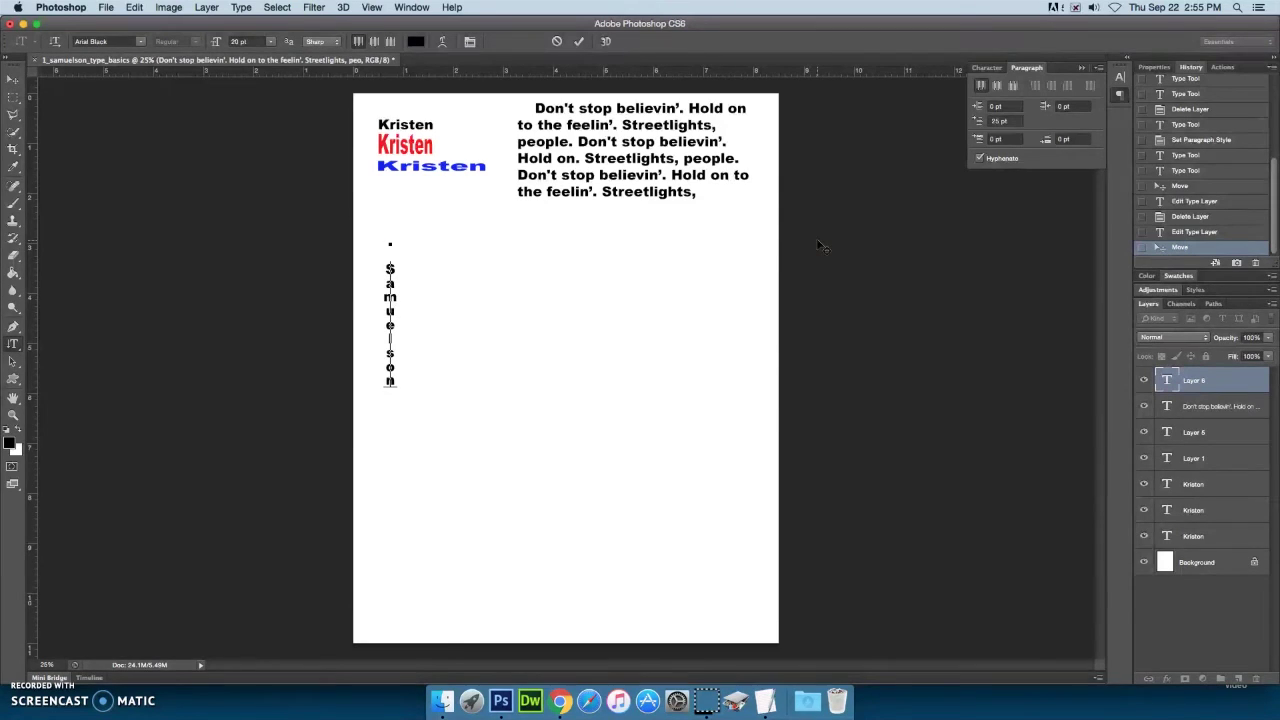
Step: Select the whole vertical last name and set its font to Impact
{"action": "double_click", "coordinate": [390, 338]}
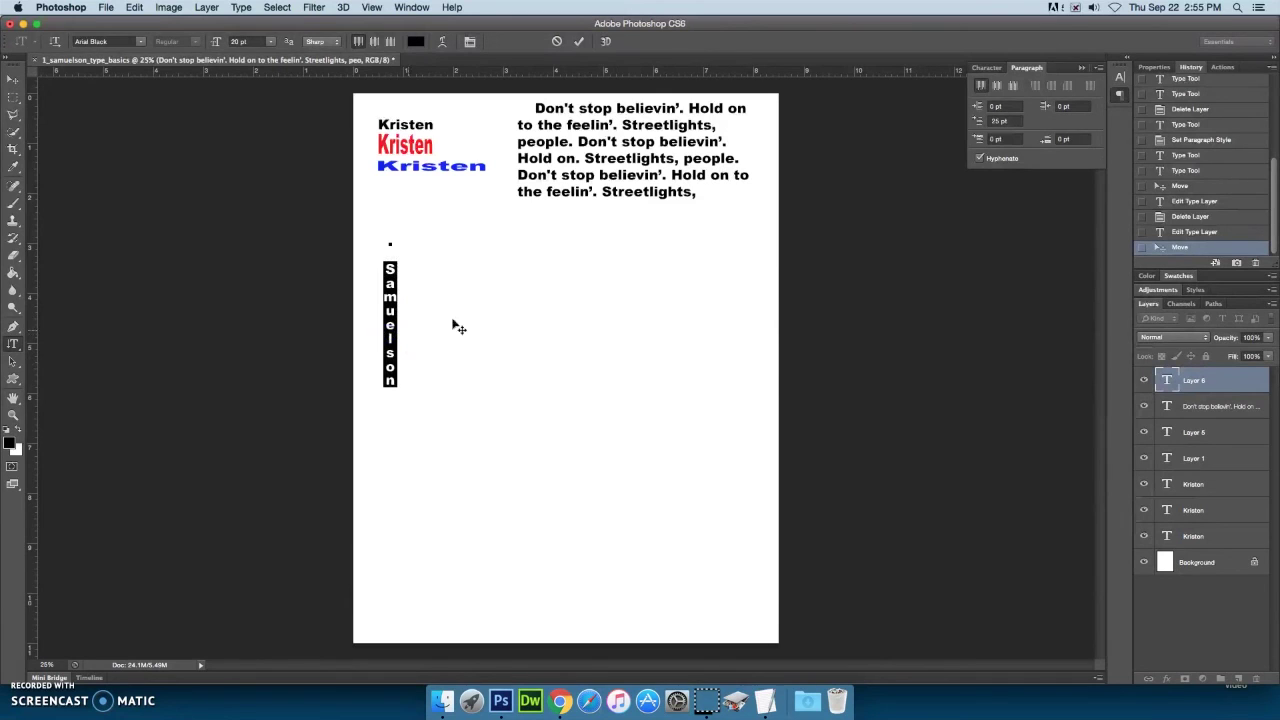
{"action": "left_click", "coordinate": [140, 41]}
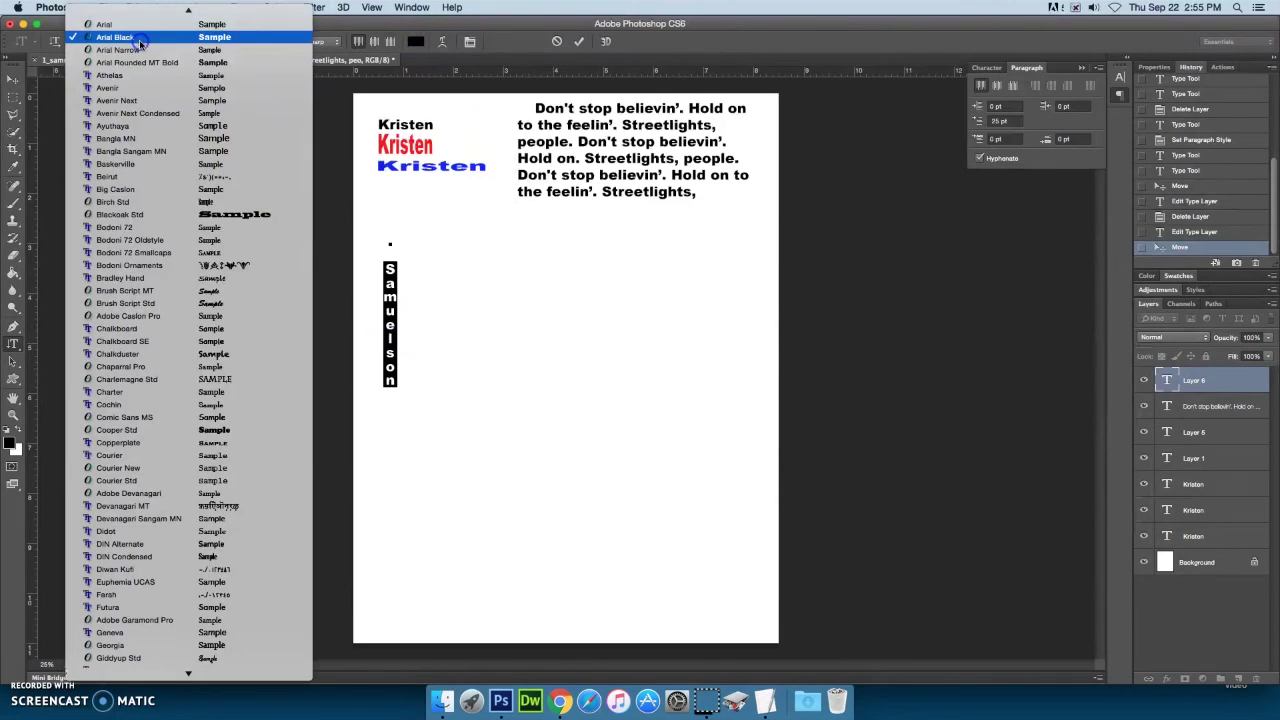
{"action": "scroll", "coordinate": [214, 448], "scroll_direction": "down", "scroll_amount": 3}
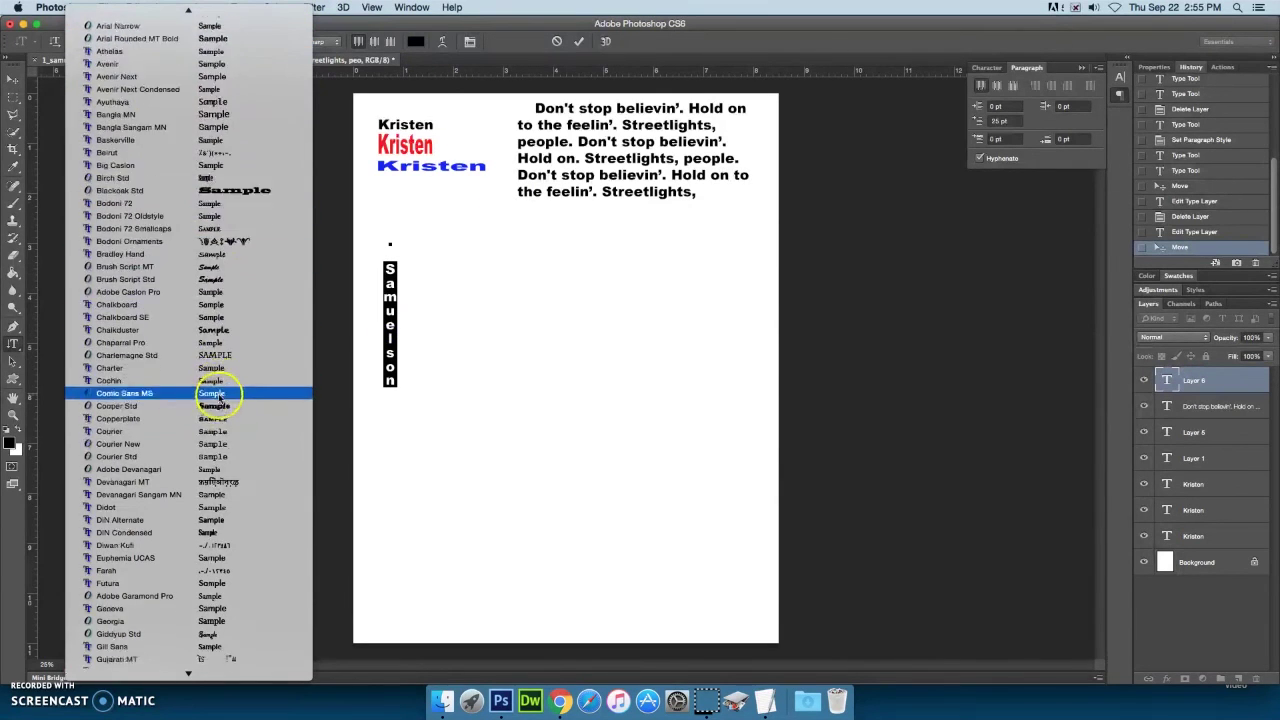
{"action": "scroll", "coordinate": [218, 398], "scroll_direction": "down", "scroll_amount": 4}
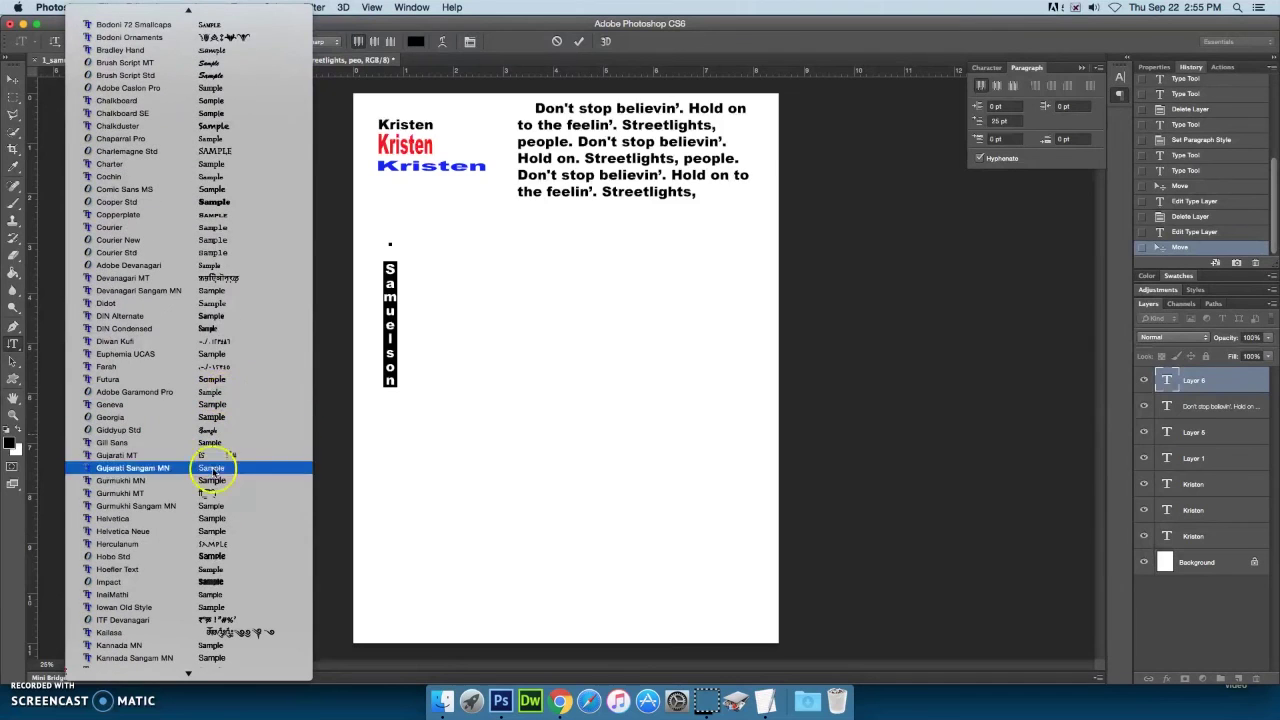
{"action": "left_click", "coordinate": [208, 584]}
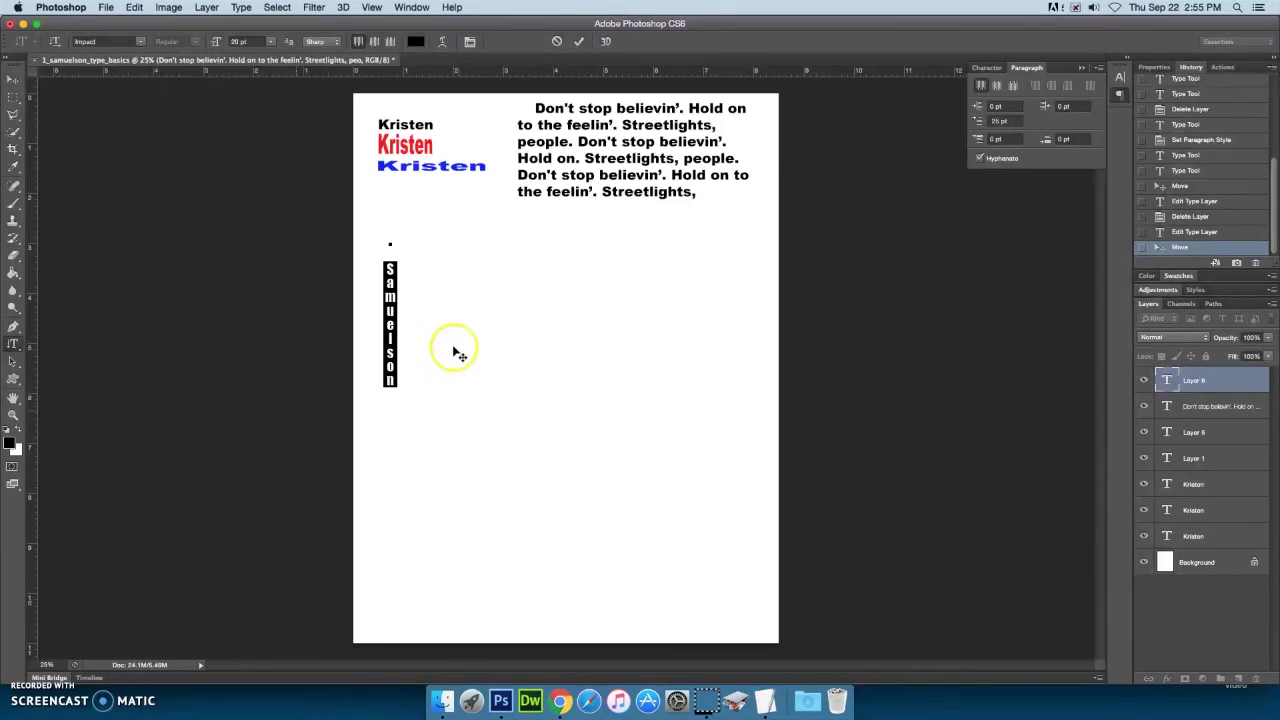
Step: Try the Hobo Std and Blackoak Std fonts on the vertical last name
{"action": "left_click", "coordinate": [141, 42]}
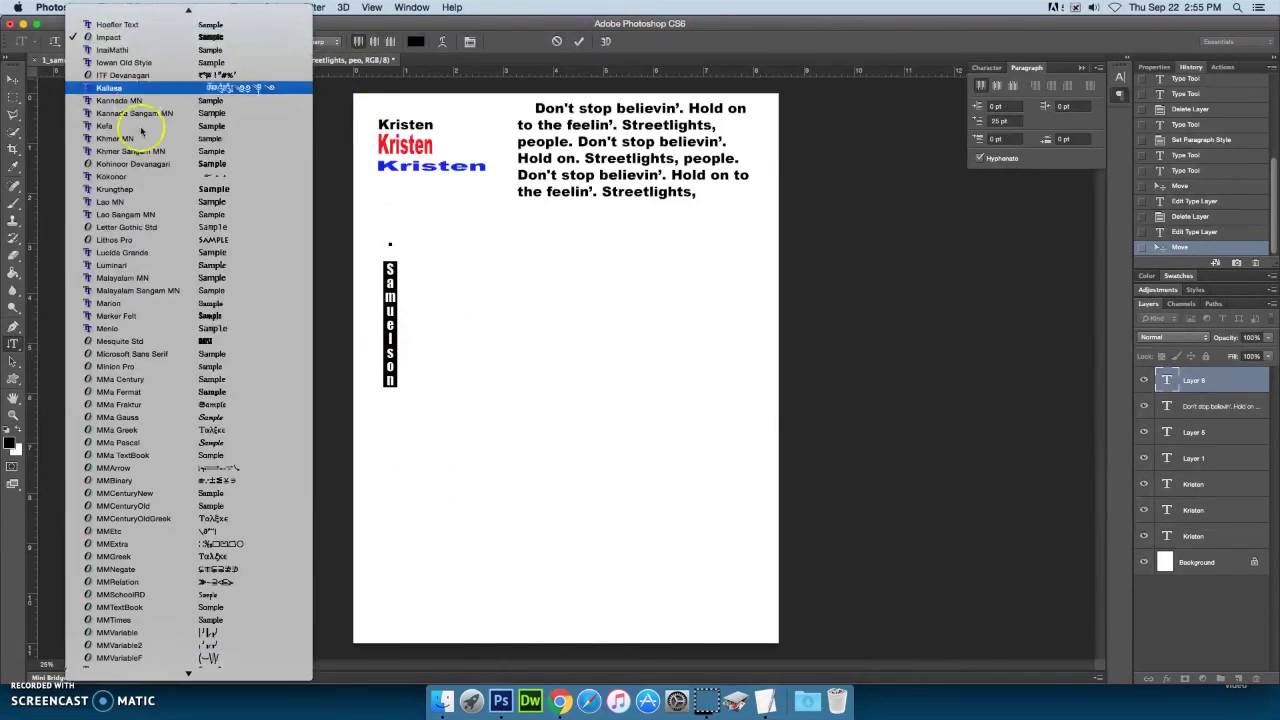
{"action": "scroll", "coordinate": [210, 105], "scroll_direction": "up", "scroll_amount": 4}
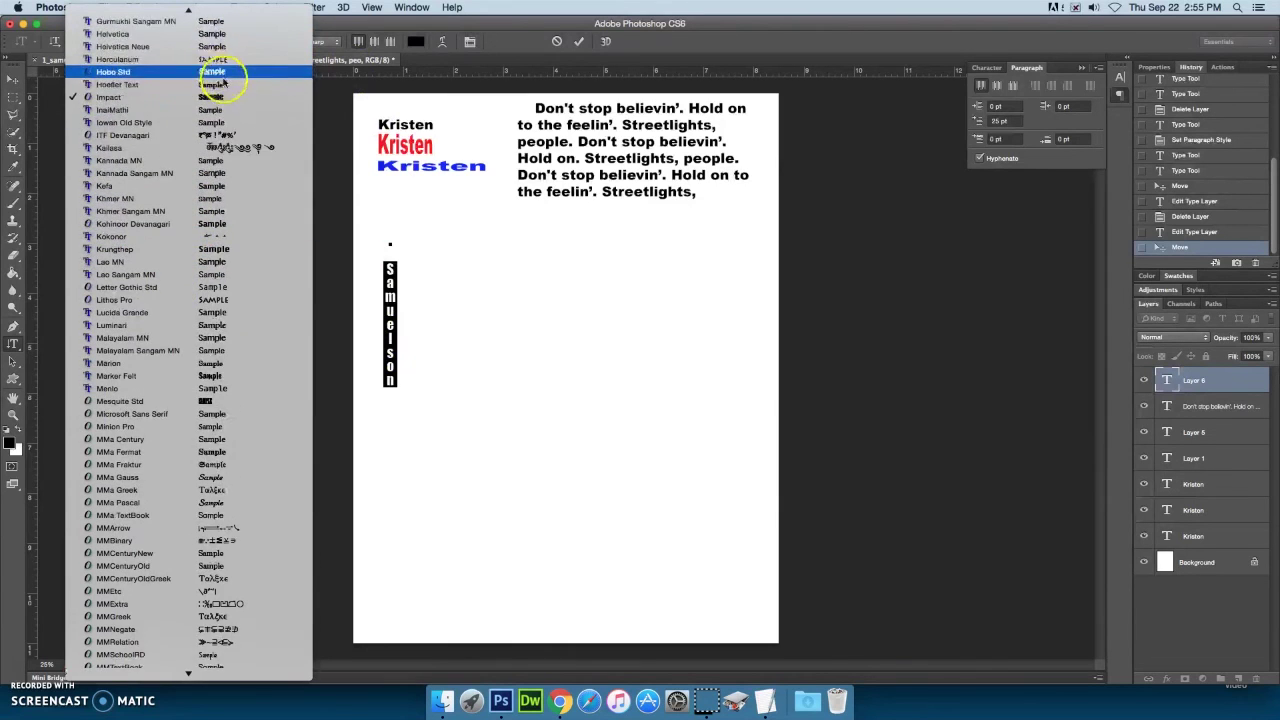
{"action": "scroll", "coordinate": [232, 100], "scroll_direction": "up", "scroll_amount": 1}
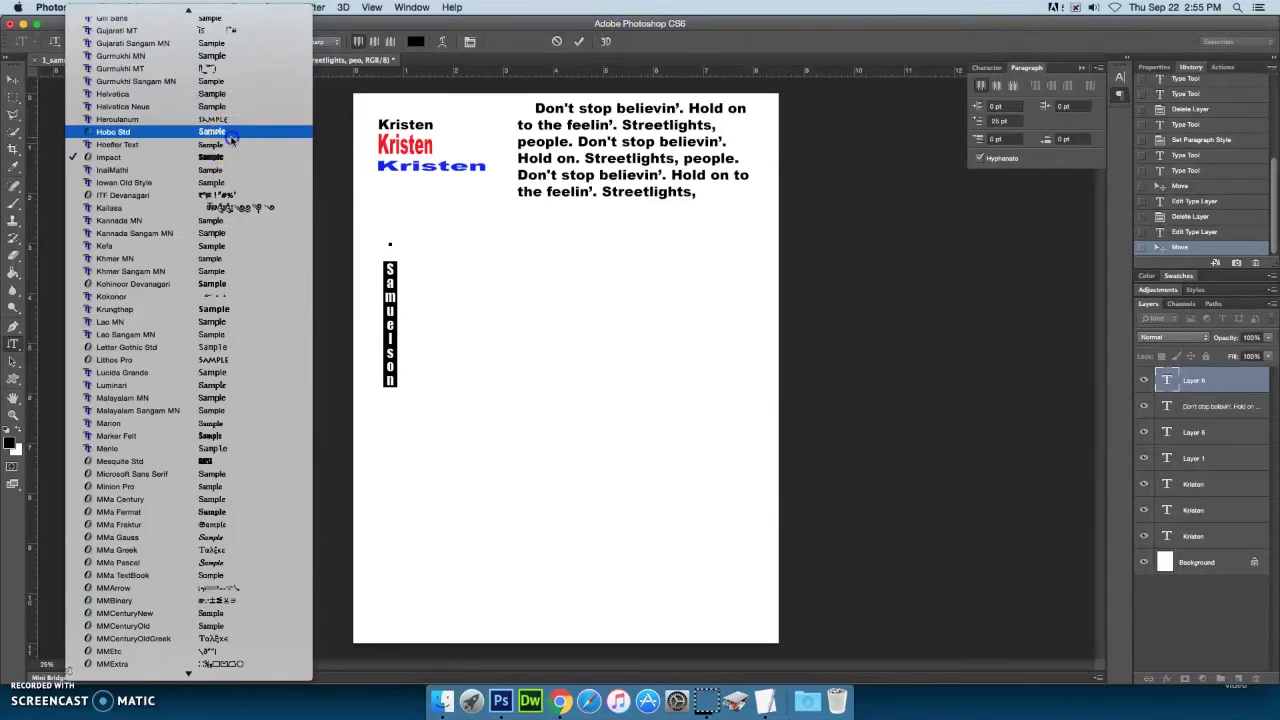
{"action": "left_click", "coordinate": [230, 140]}
{"action": "left_click", "coordinate": [142, 41]}
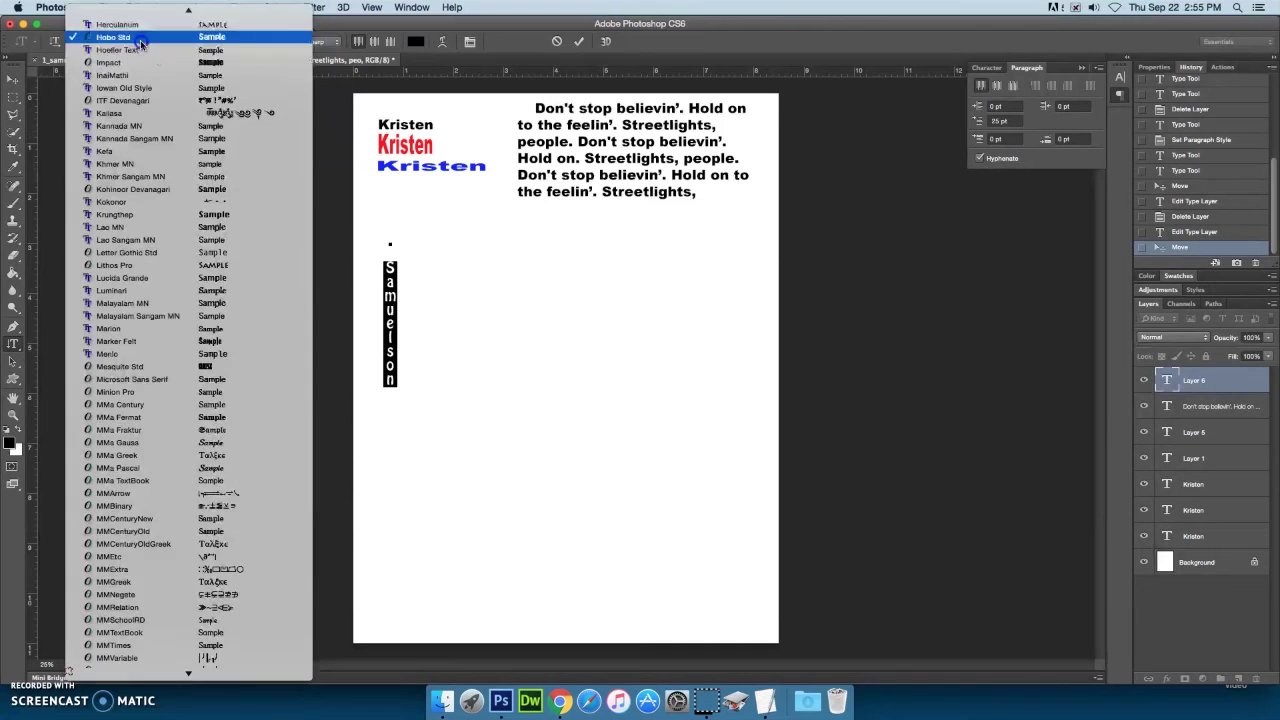
{"action": "scroll", "coordinate": [245, 80], "scroll_direction": "up", "scroll_amount": 10}
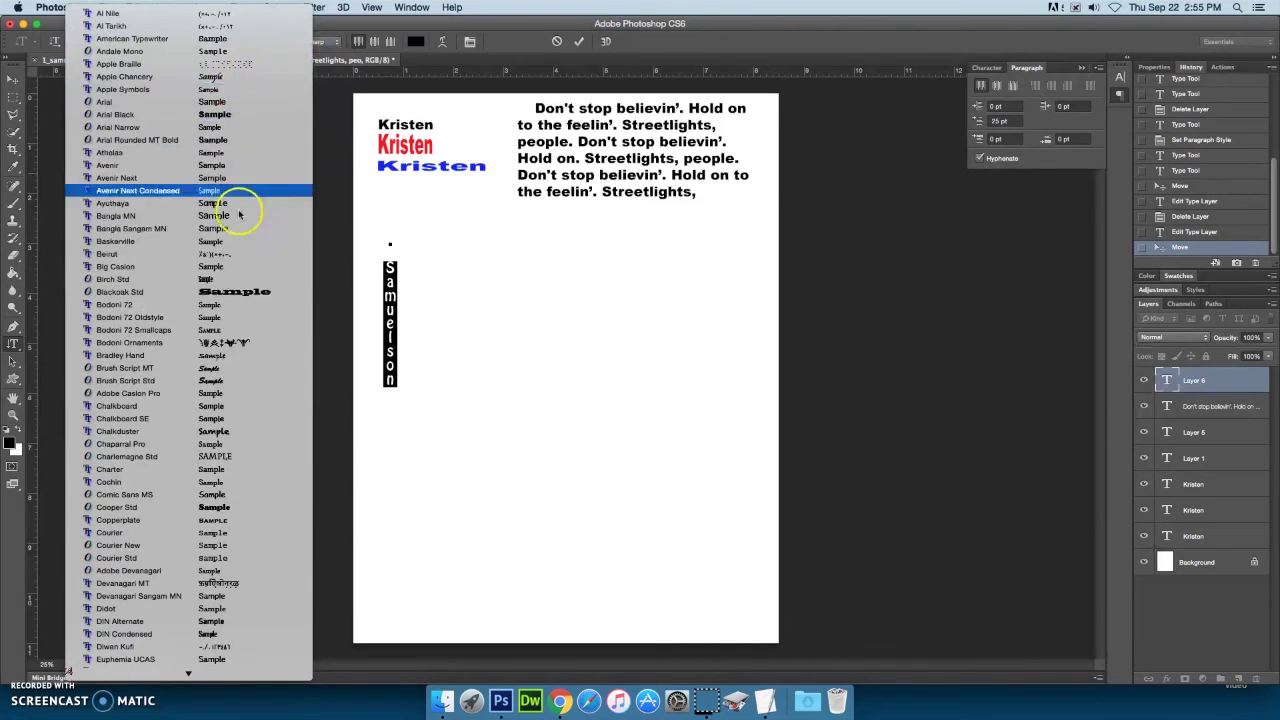
{"action": "left_click", "coordinate": [249, 291]}
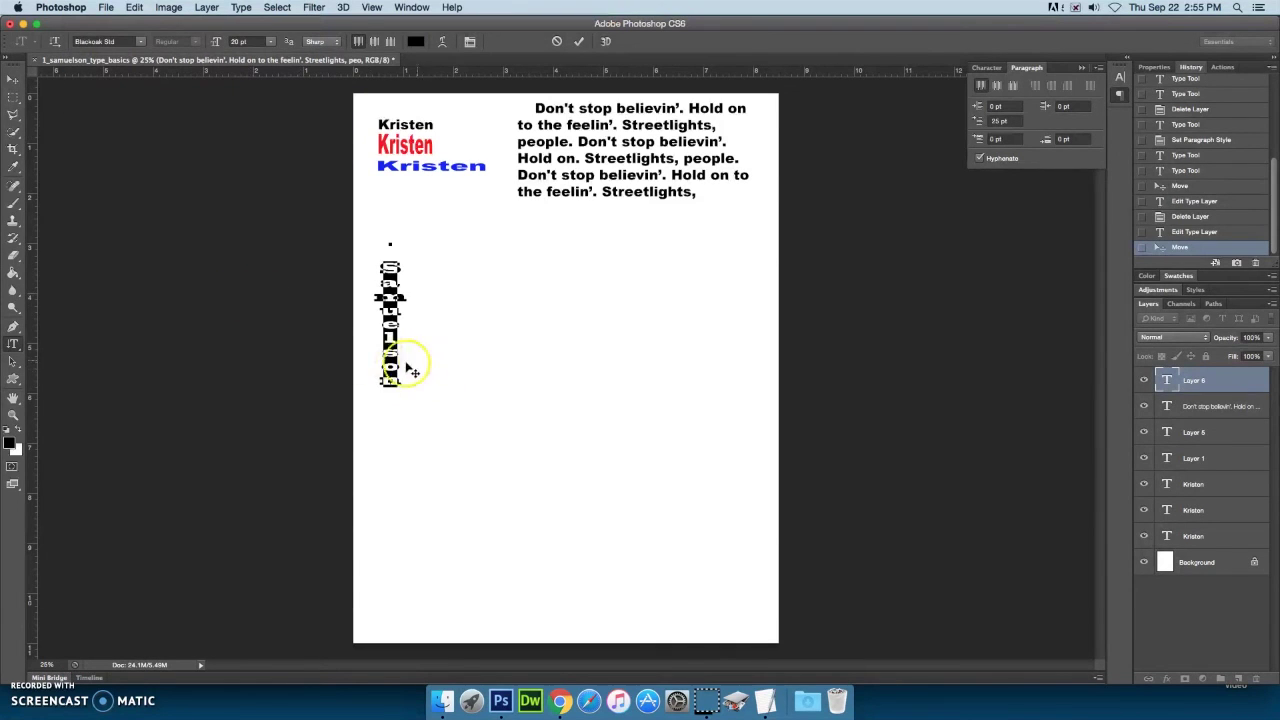
{"action": "left_click", "coordinate": [396, 404]}
{"action": "left_click", "coordinate": [391, 384]}
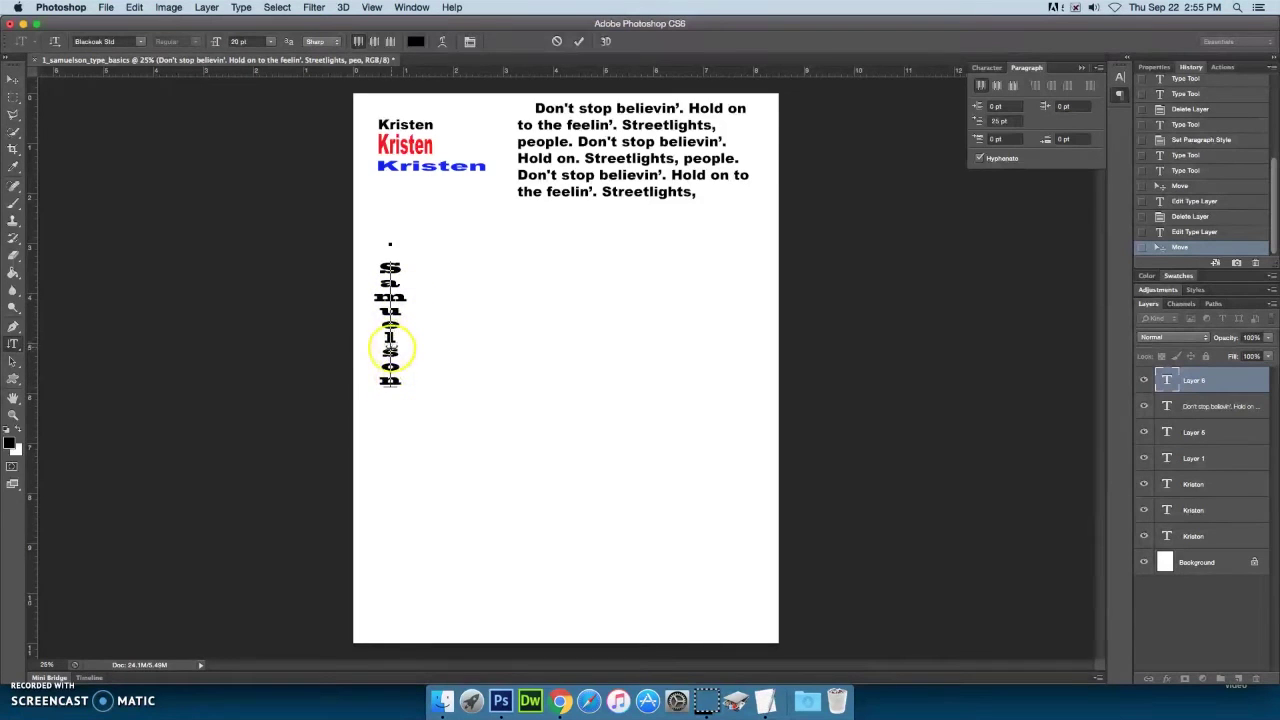
Step: Reselect the vertical last name and return its font to Impact
{"action": "double_click", "coordinate": [390, 345]}
{"action": "left_click", "coordinate": [141, 39]}
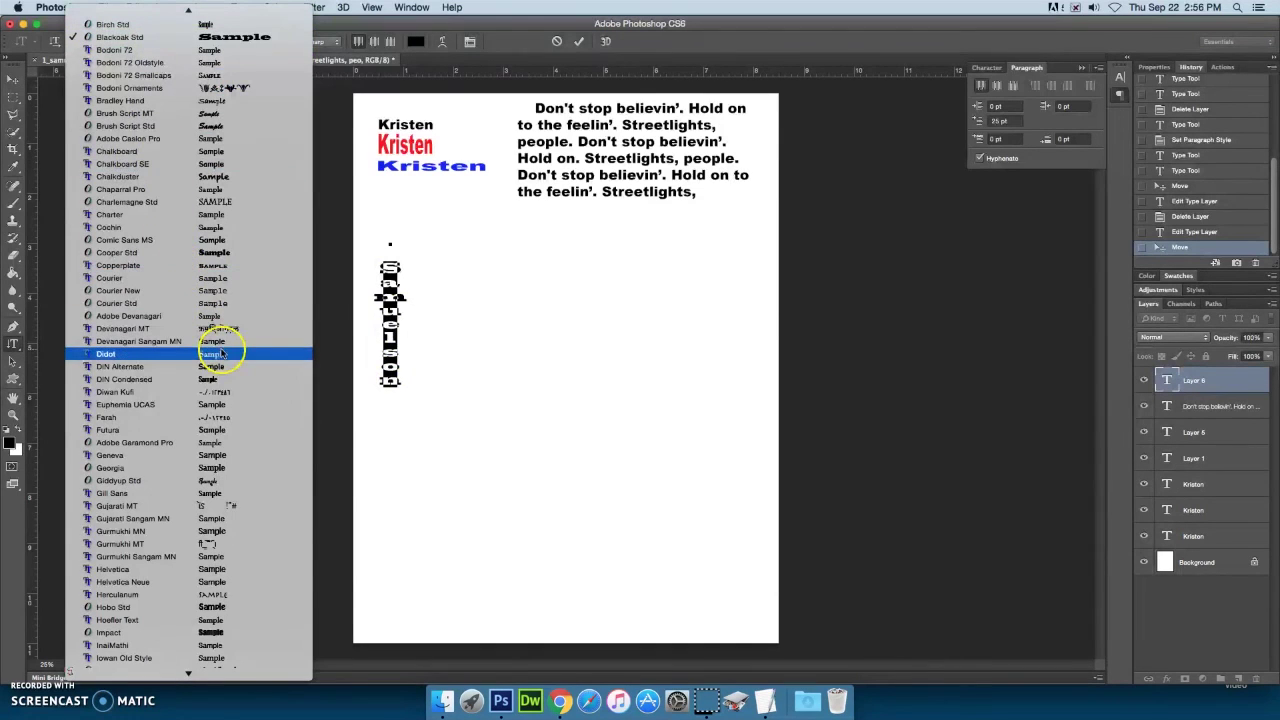
{"action": "scroll", "coordinate": [243, 455], "scroll_direction": "down", "scroll_amount": 3}
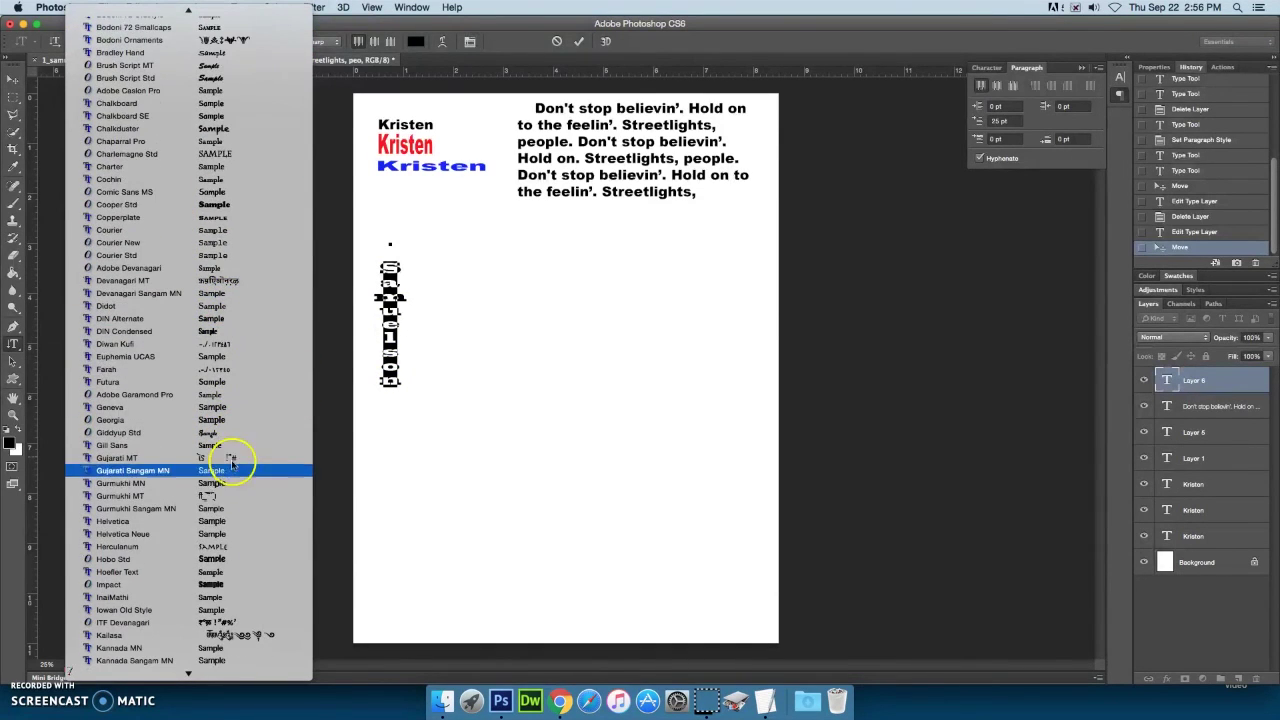
{"action": "left_click", "coordinate": [227, 587]}
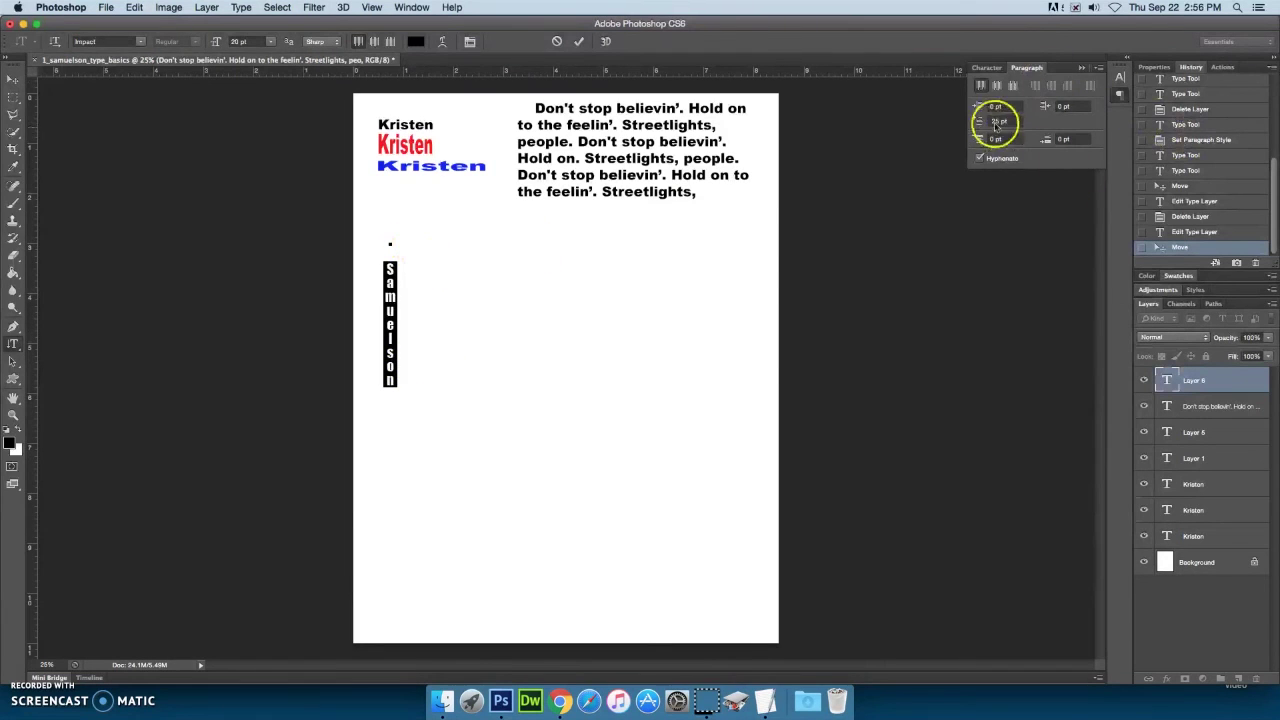
Step: Enlarge the vertical last name to about 47 pt and move it up and slightly left, directly beneath the stacked first names
{"action": "left_click", "coordinate": [988, 67]}
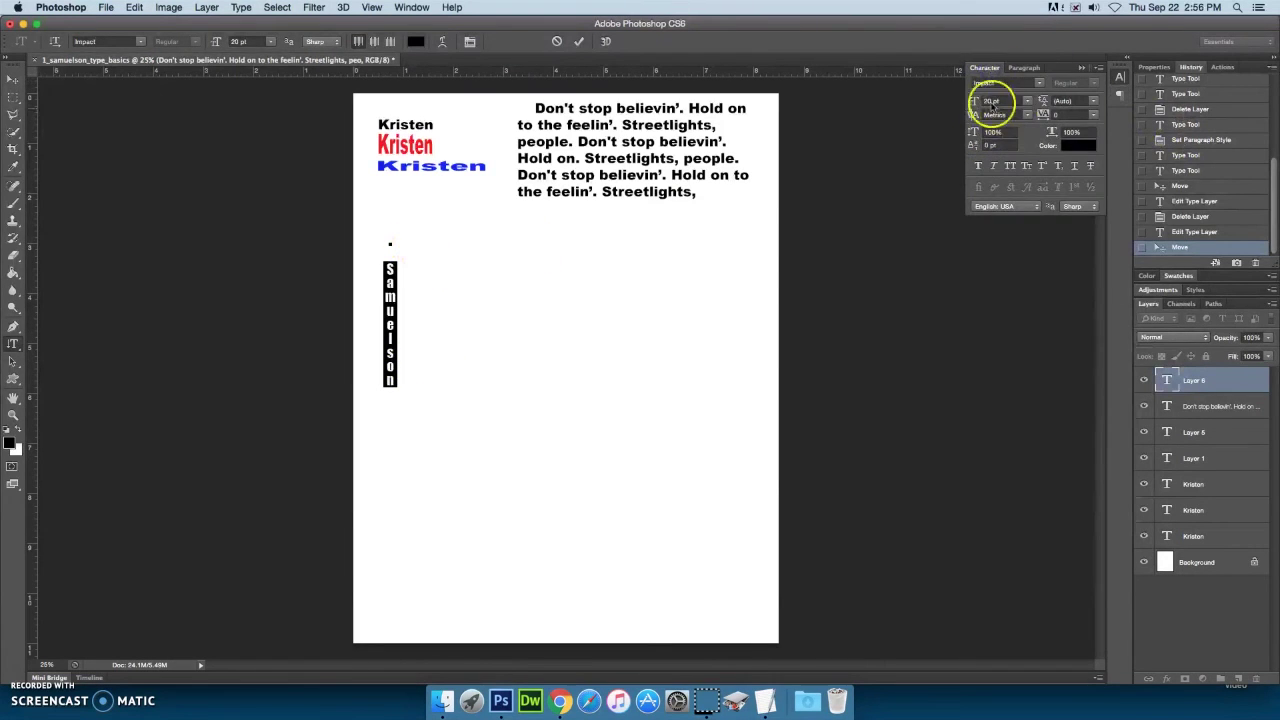
{"action": "left_click_drag", "start_coordinate": [973, 103], "coordinate": [983, 101]}
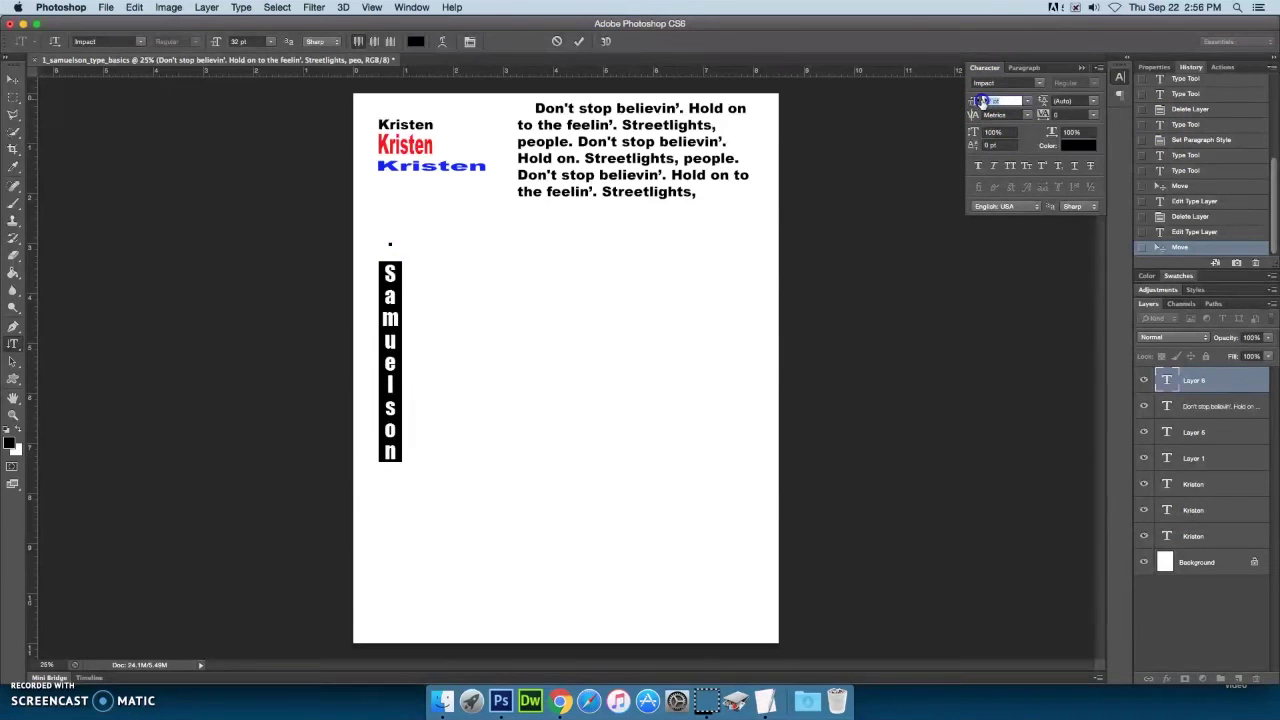
{"action": "mouse_move", "coordinate": [218, 42]}
{"action": "left_mouse_down"}
{"action": "mouse_move", "coordinate": [391, 41]}
{"action": "mouse_move", "coordinate": [241, 49]}
{"action": "left_mouse_up"}
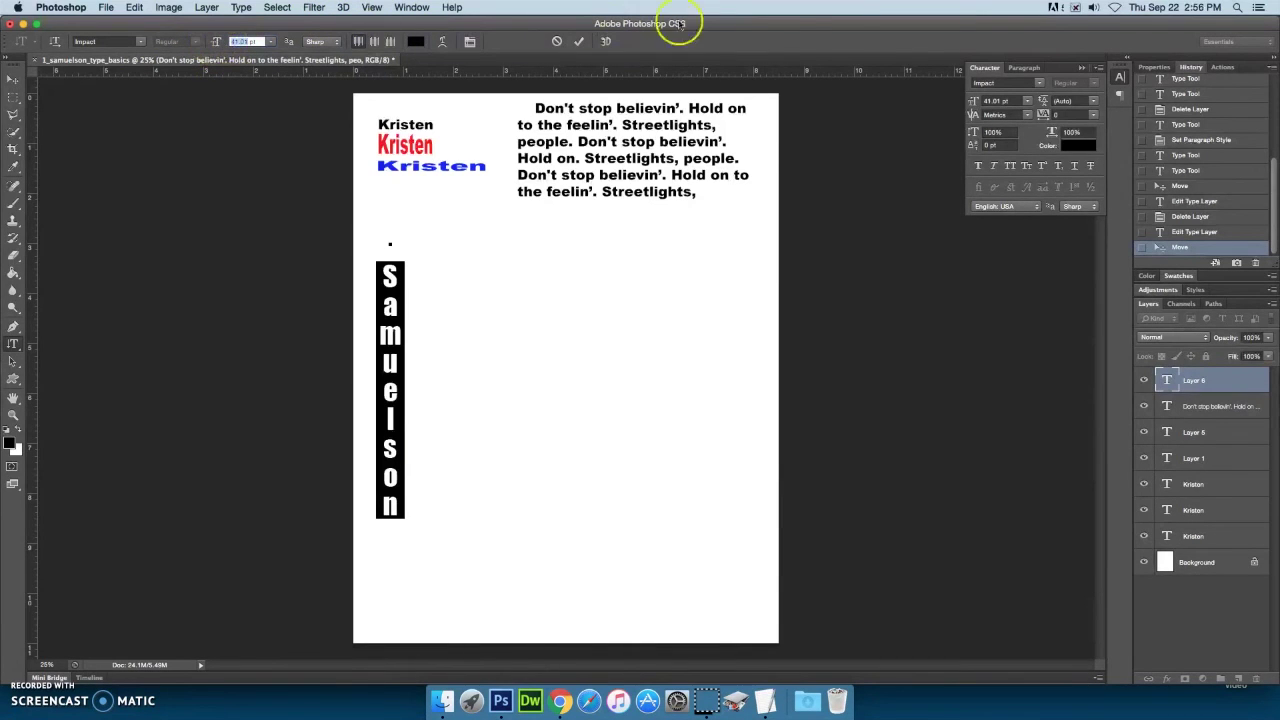
{"action": "left_click_drag", "start_coordinate": [979, 107], "coordinate": [975, 106]}
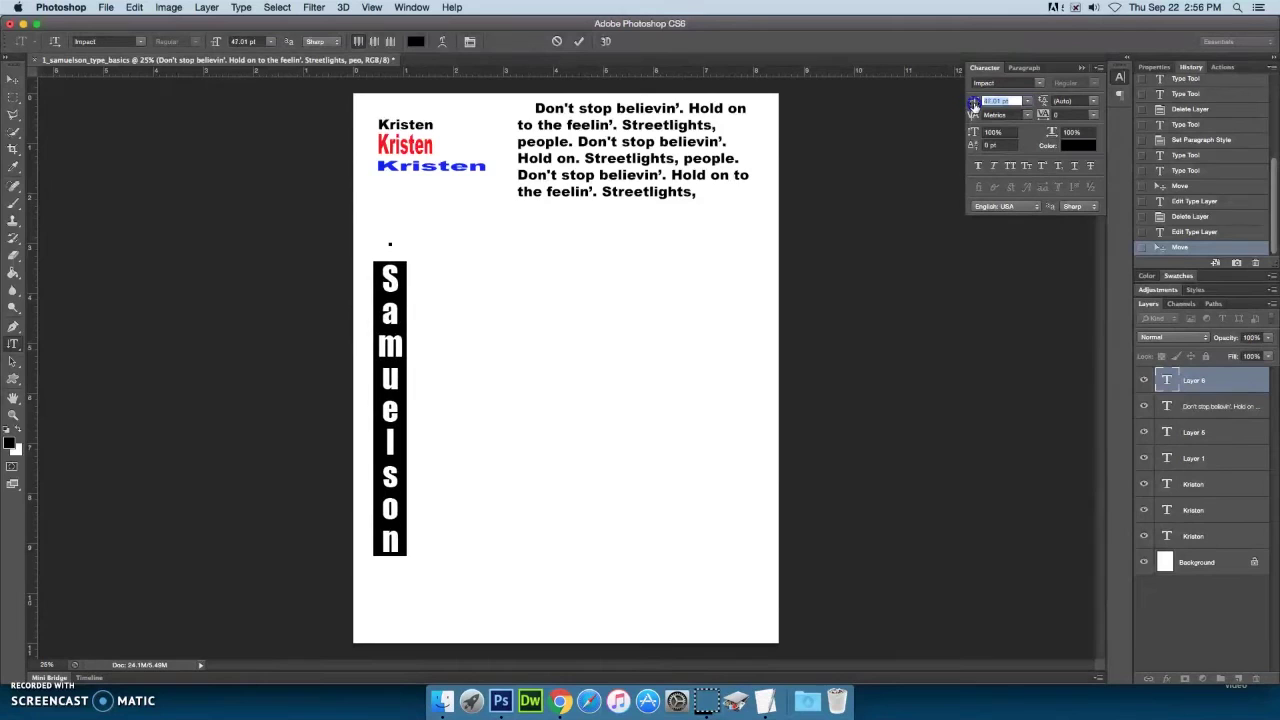
{"action": "left_click", "coordinate": [13, 79]}
{"action": "left_click_drag", "start_coordinate": [392, 315], "coordinate": [379, 243]}
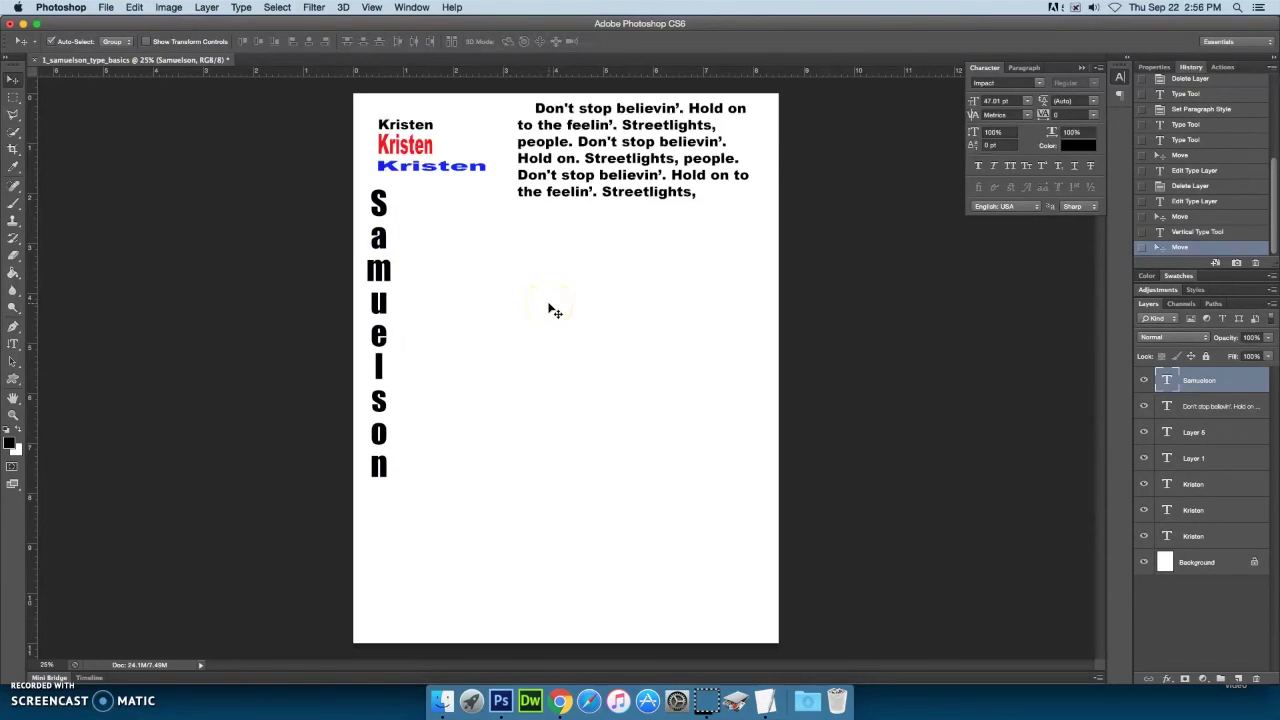